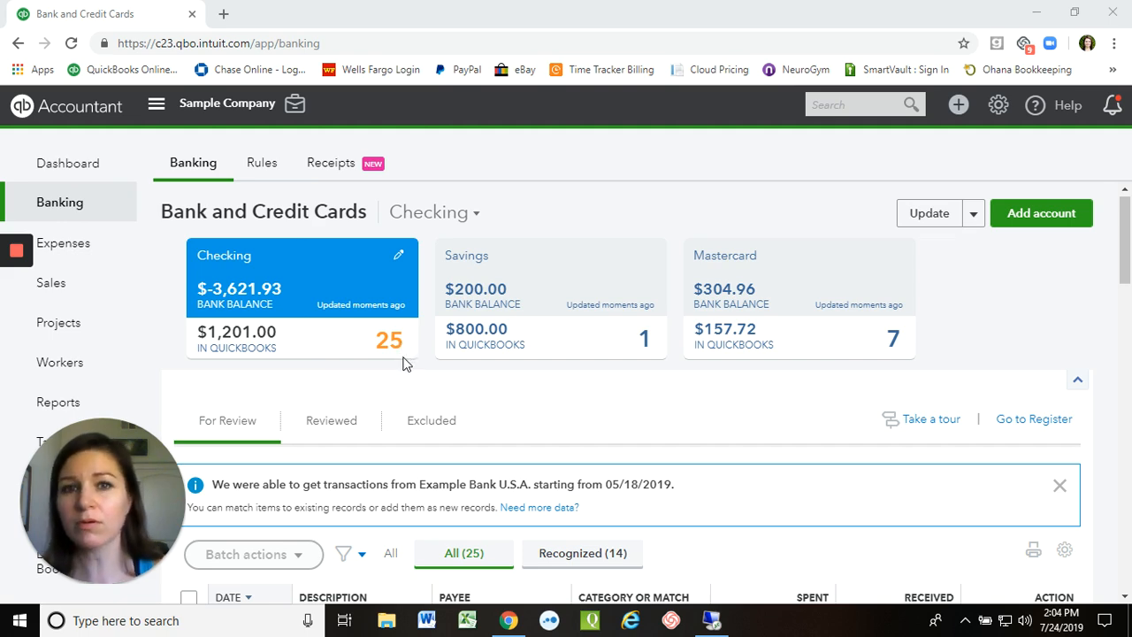
- Open the details of the 05/18/2019 Books By Bessie transaction for $55.00 in the Checking account's review list
scroll(404, 360, down, 10)
scroll(403, 364, down, 1)
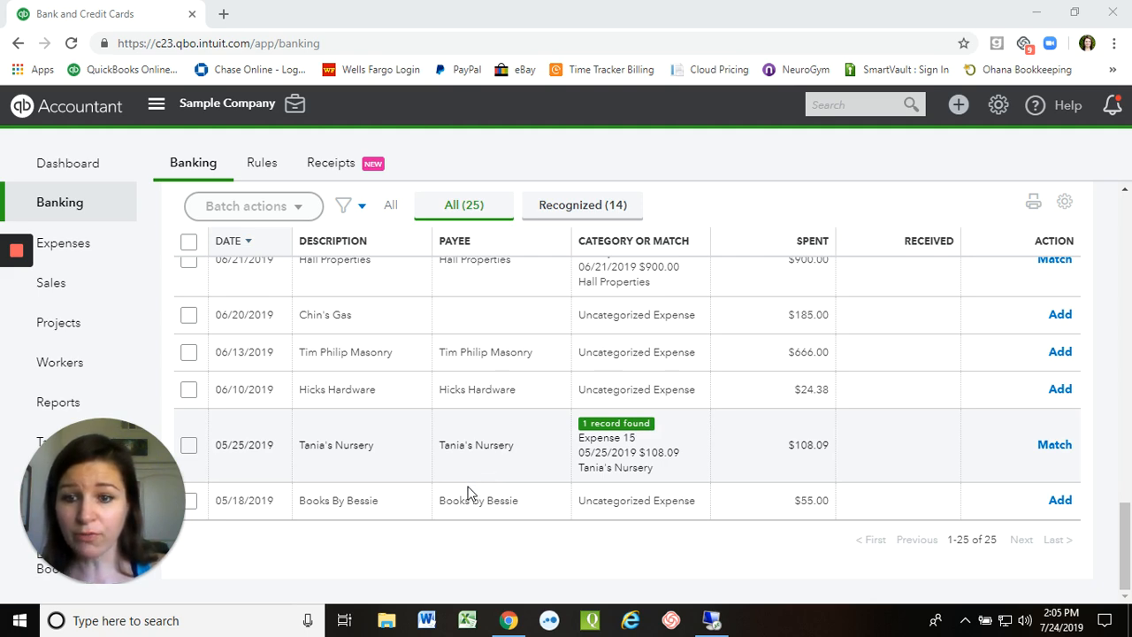
click(534, 513)
click(533, 510)
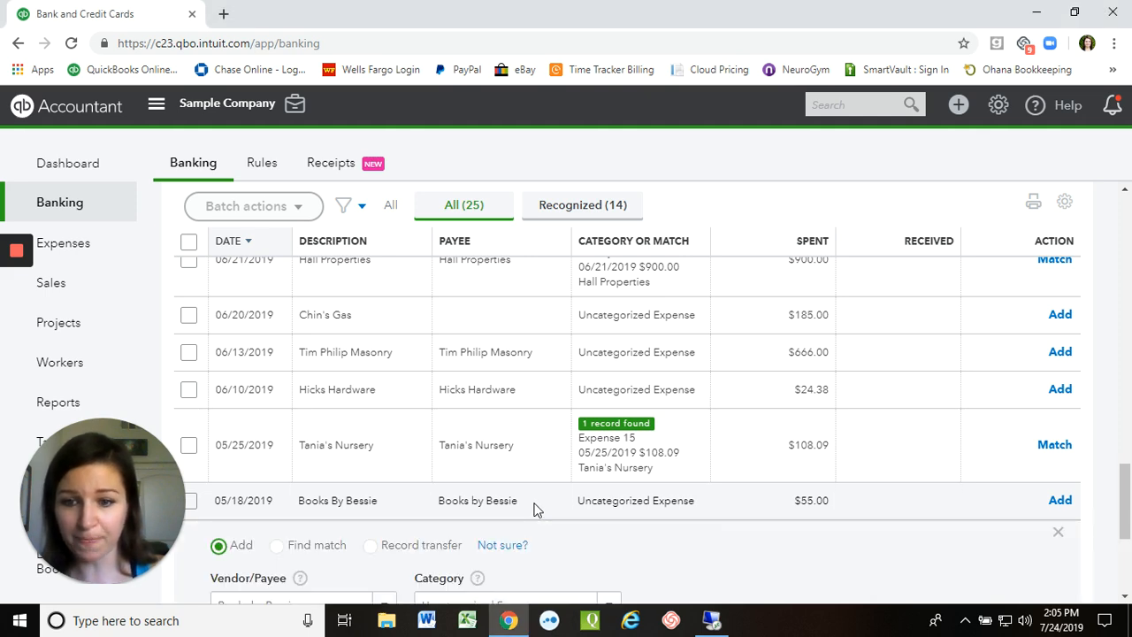
scroll(533, 510, down, 2)
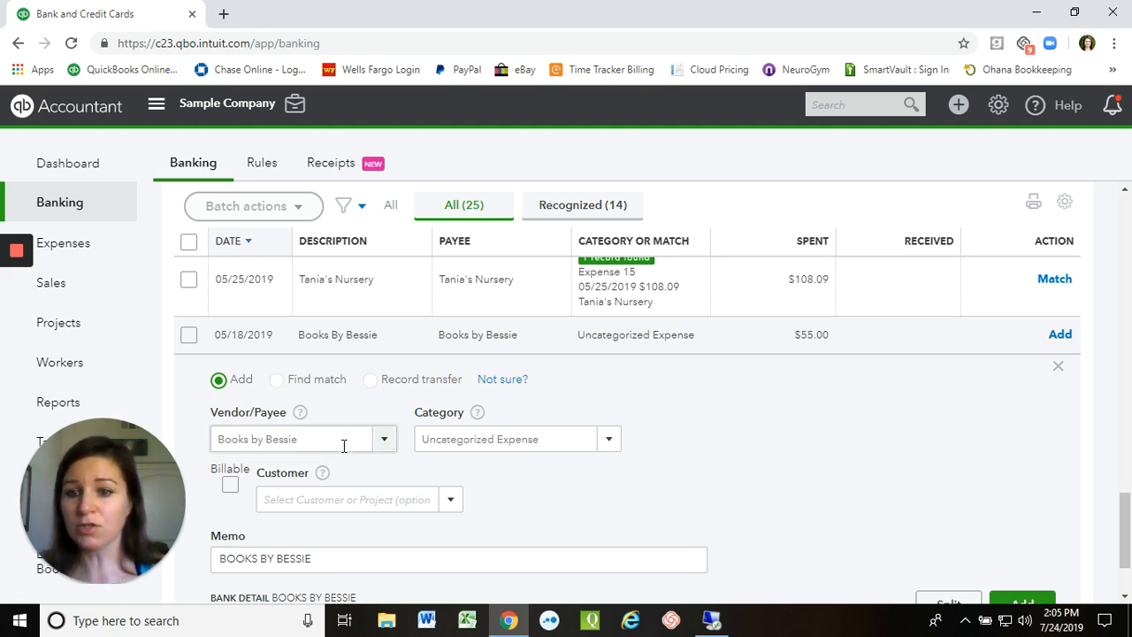
- Start a new category named "Continuing Education" for the Books By Bessie transaction
click(546, 441)
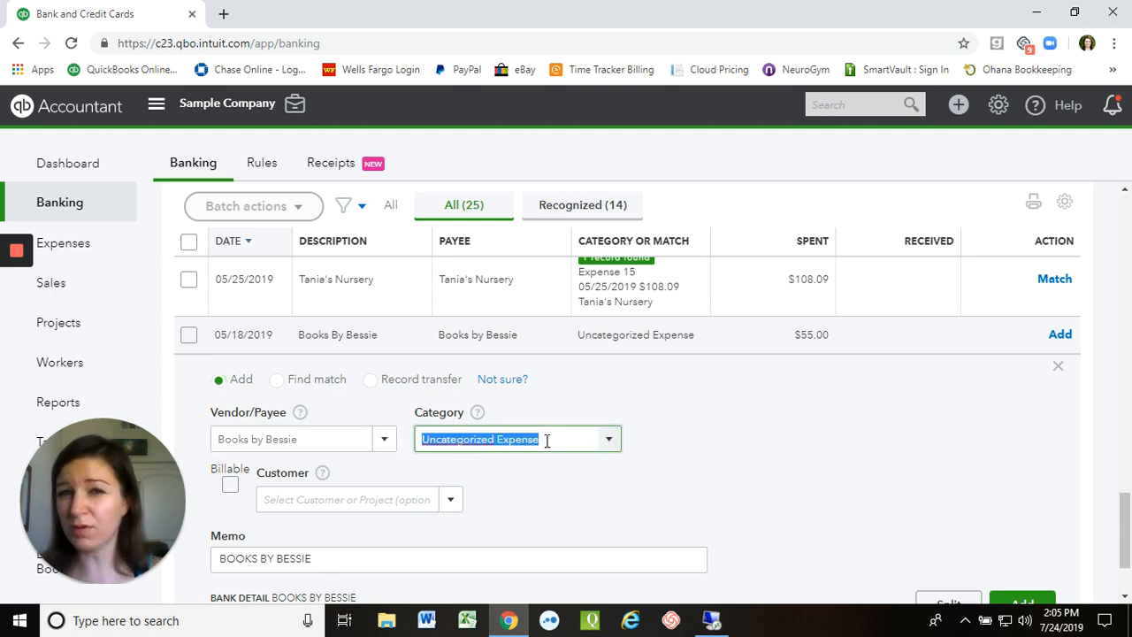
text(cont)
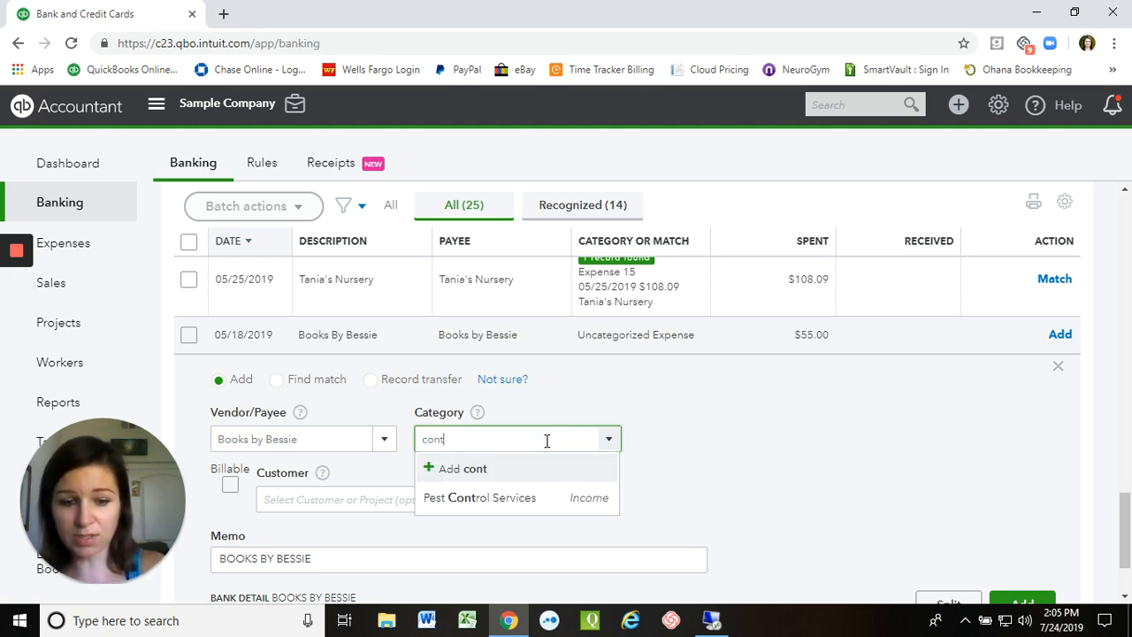
key(BackSpace)
key(BackSpace)
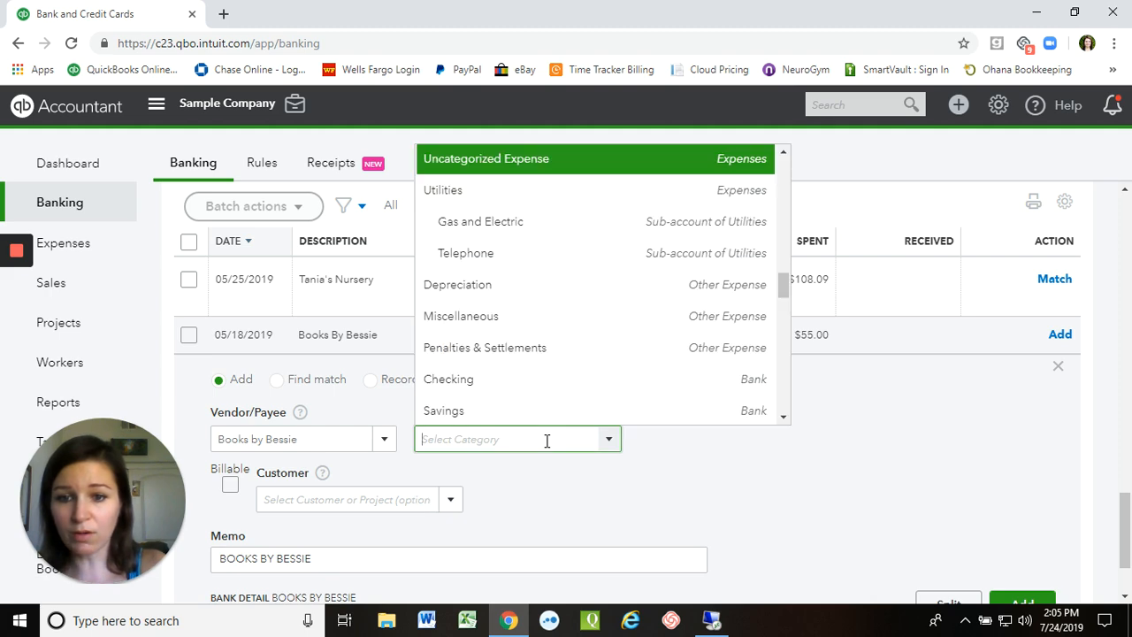
text(C)
text(ontin)
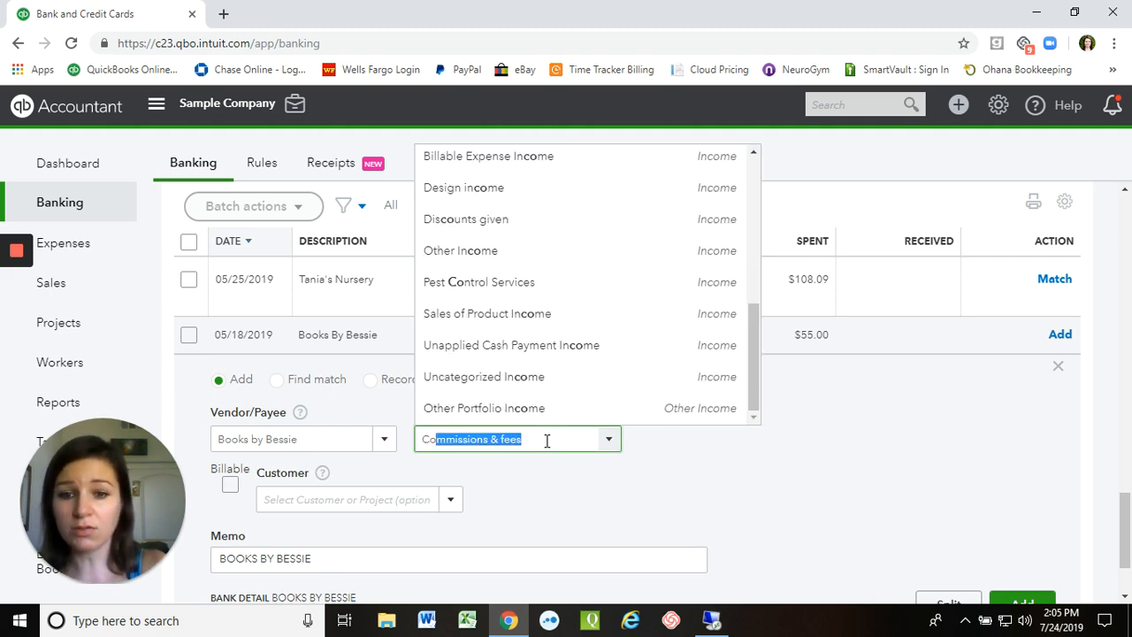
text(ui)
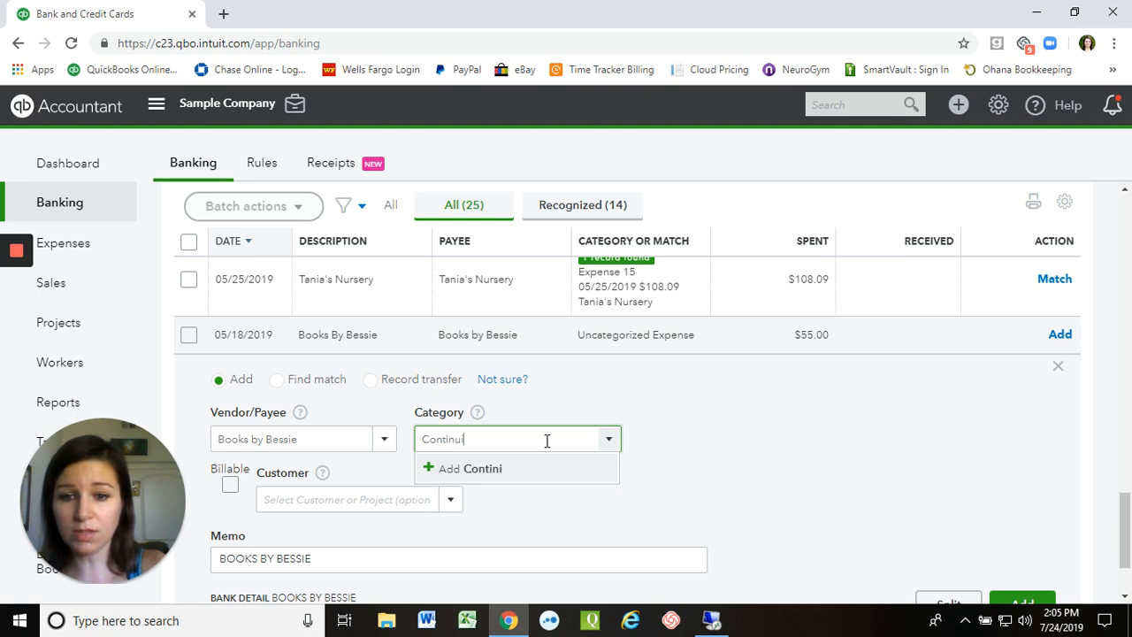
text(ng Education)
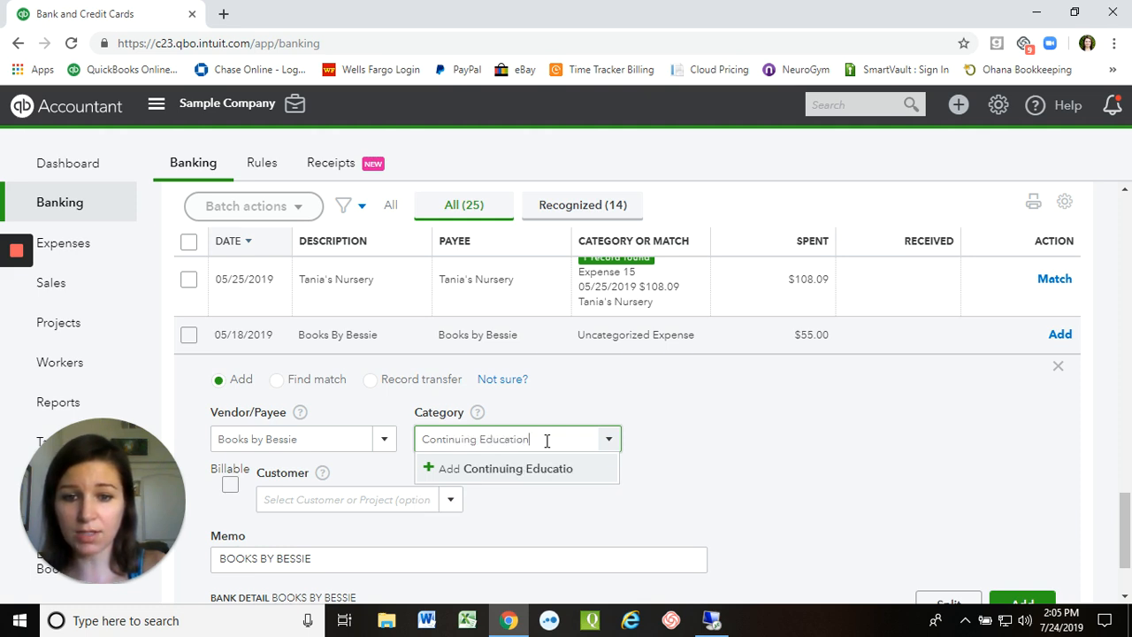
click(530, 471)
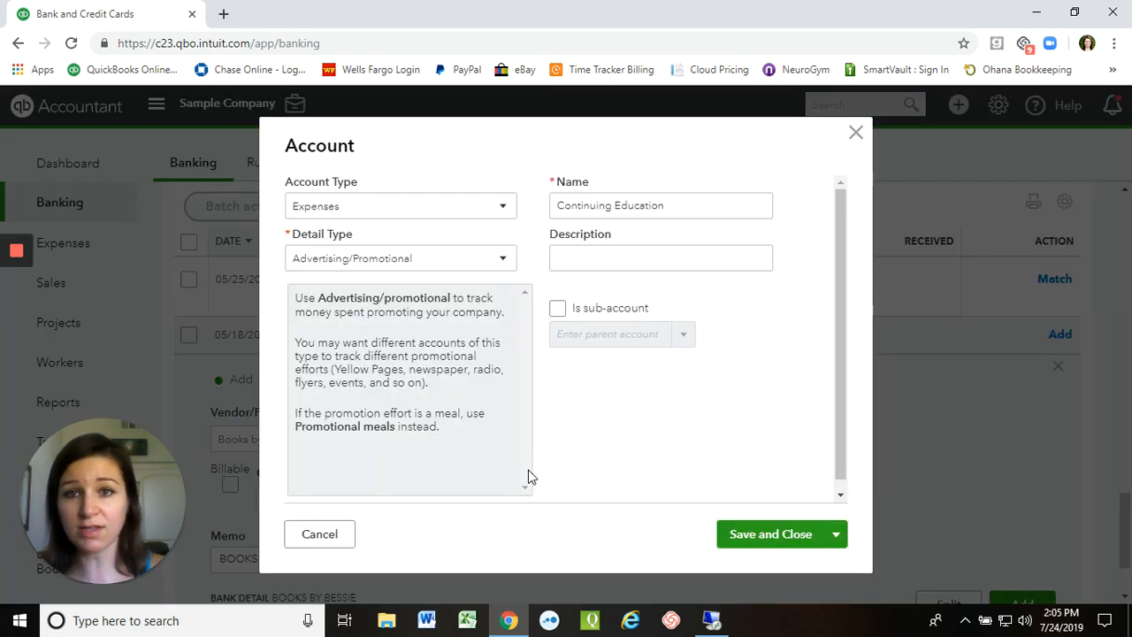
- Set the new account's detail type to Other Business Expenses and save the account
click(411, 257)
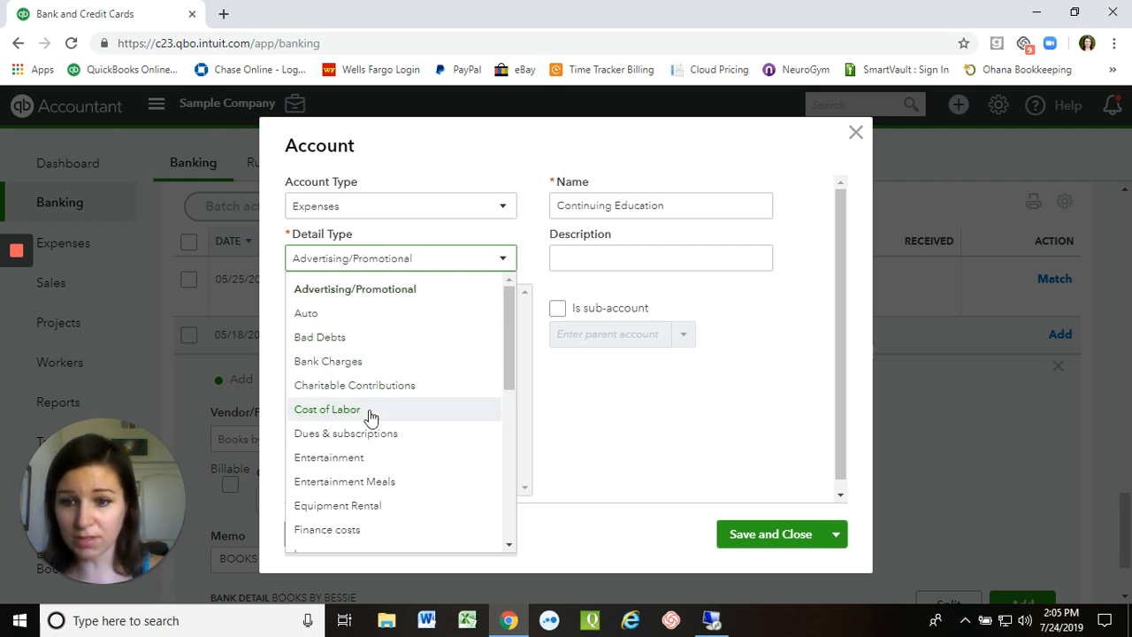
scroll(370, 416, down, 3)
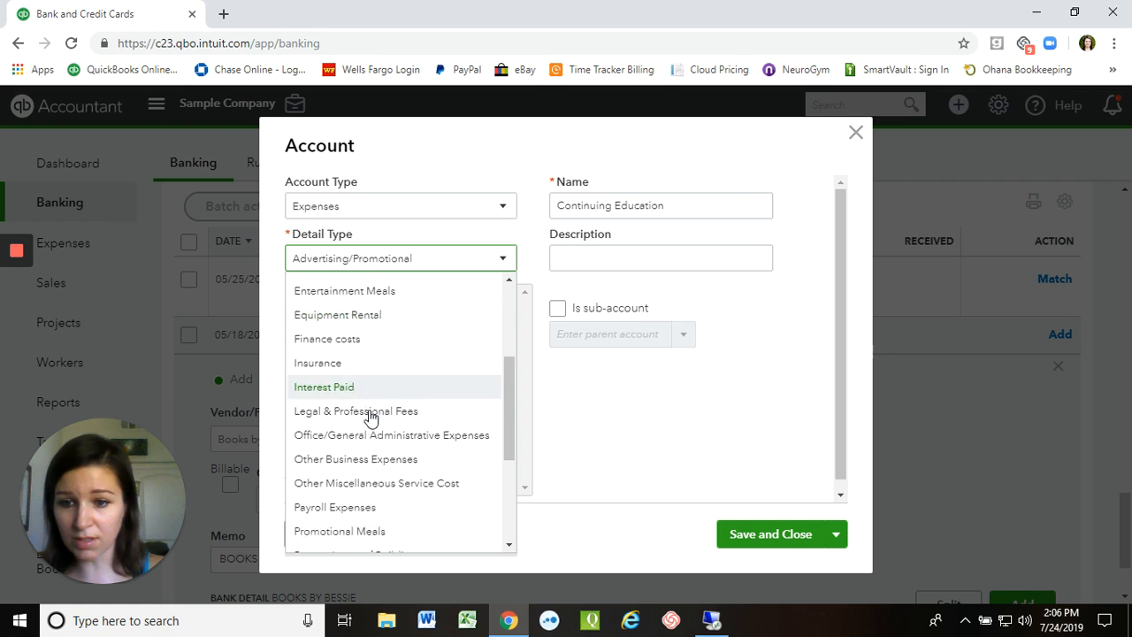
scroll(370, 415, down, 3)
scroll(370, 416, up, 3)
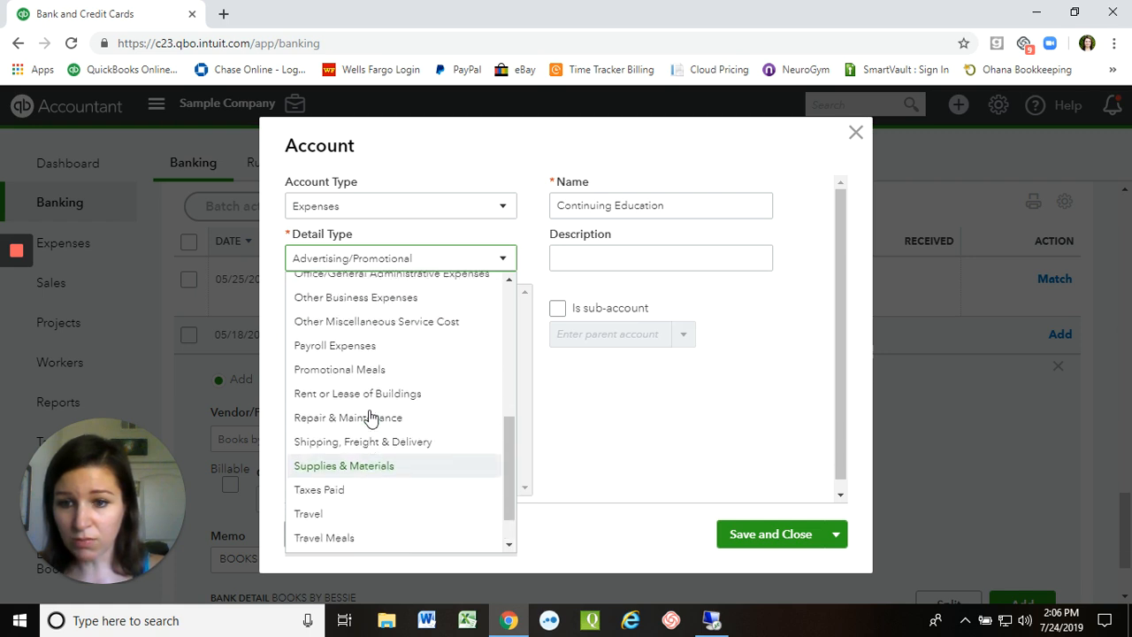
scroll(369, 418, up, 1)
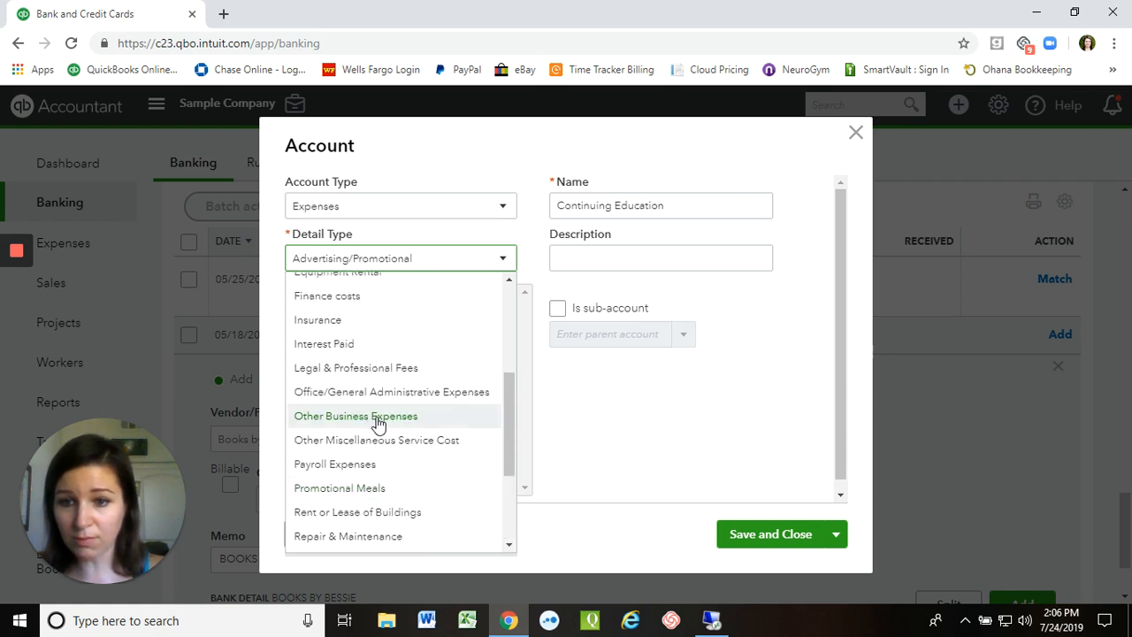
scroll(376, 420, up, 3)
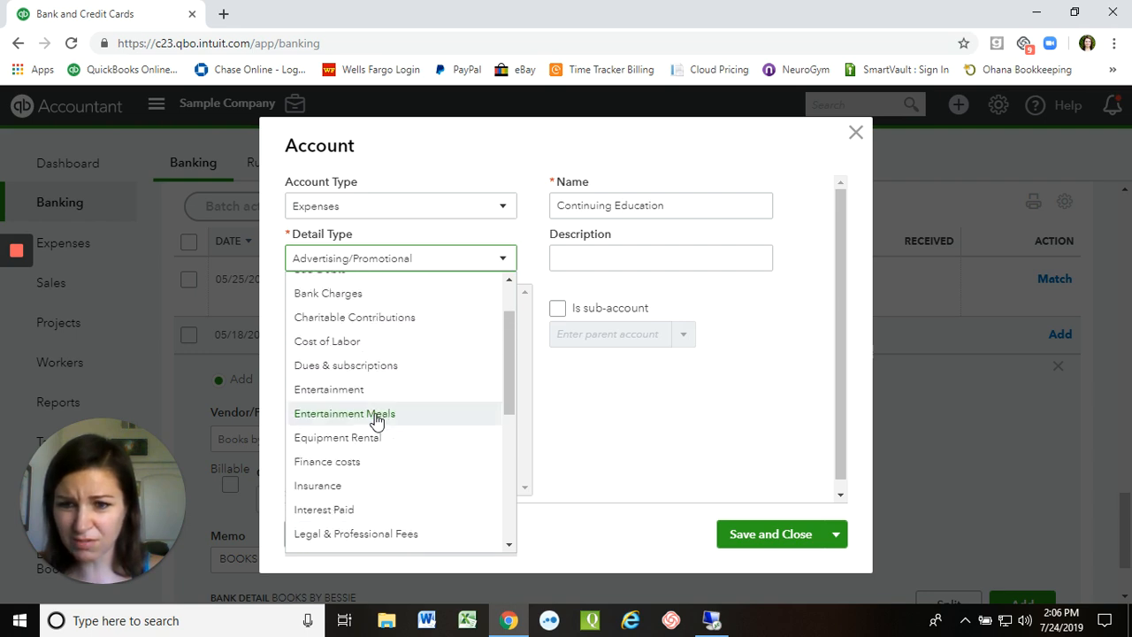
scroll(376, 420, up, 1)
scroll(374, 418, down, 4)
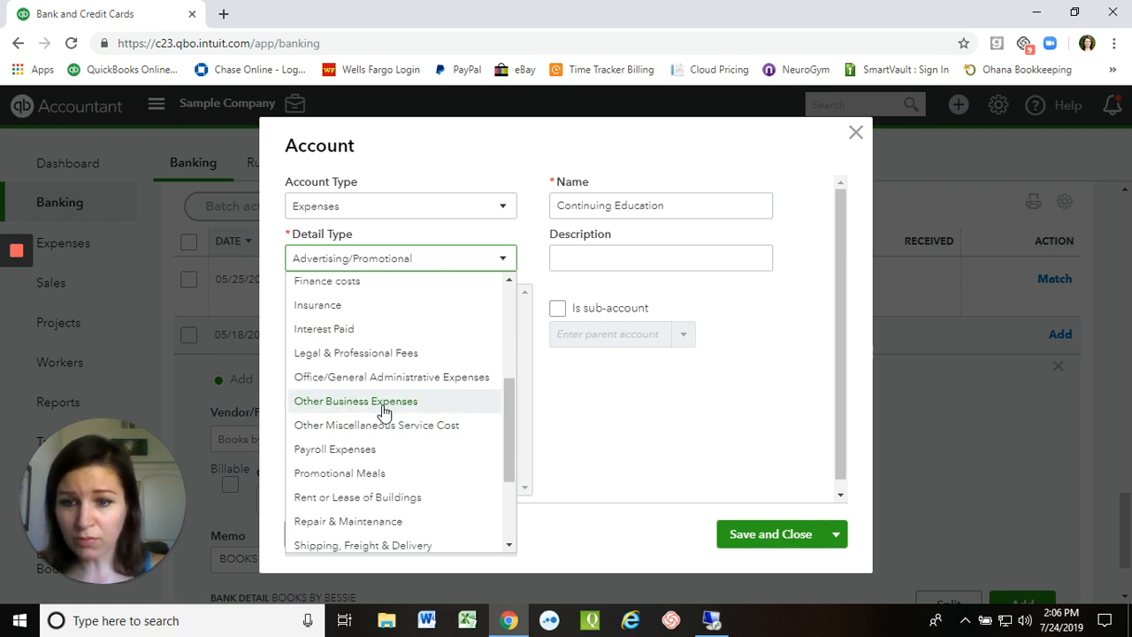
click(382, 403)
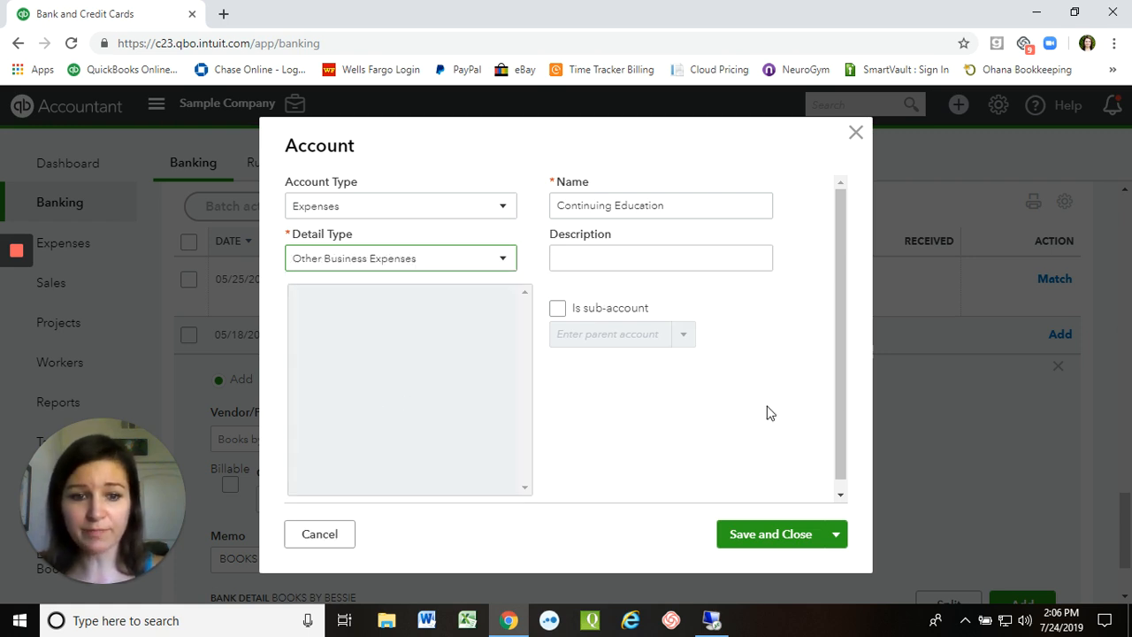
click(772, 536)
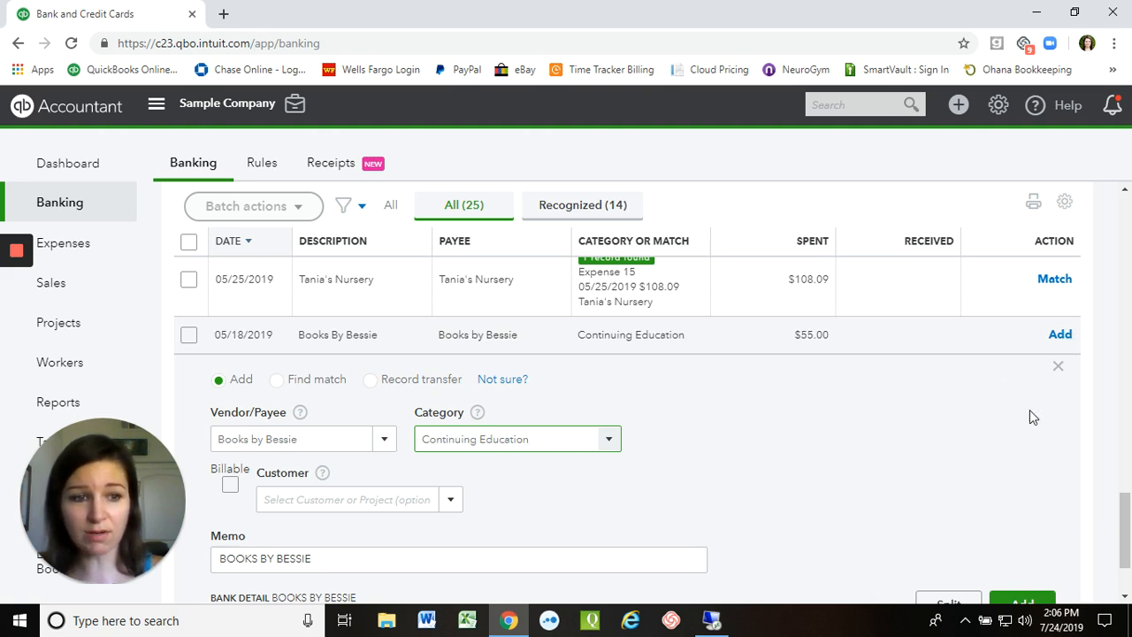
- Add the 05/18/2019 Books By Bessie transaction to the books under Continuing Education
scroll(1029, 410, down, 1)
scroll(828, 411, up, 1)
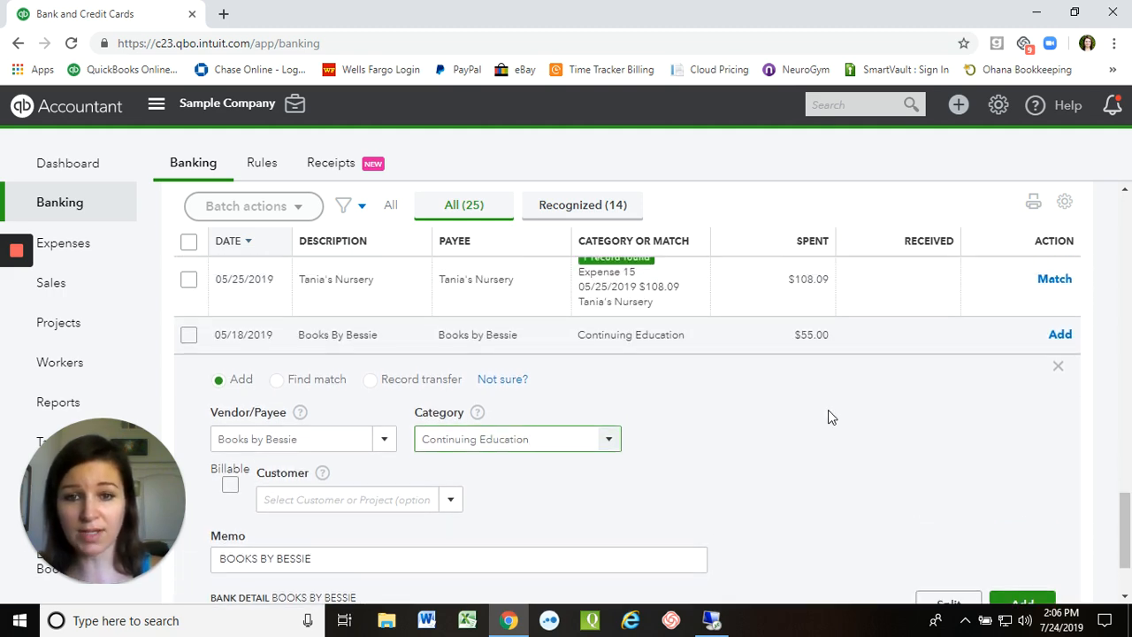
scroll(827, 410, up, 4)
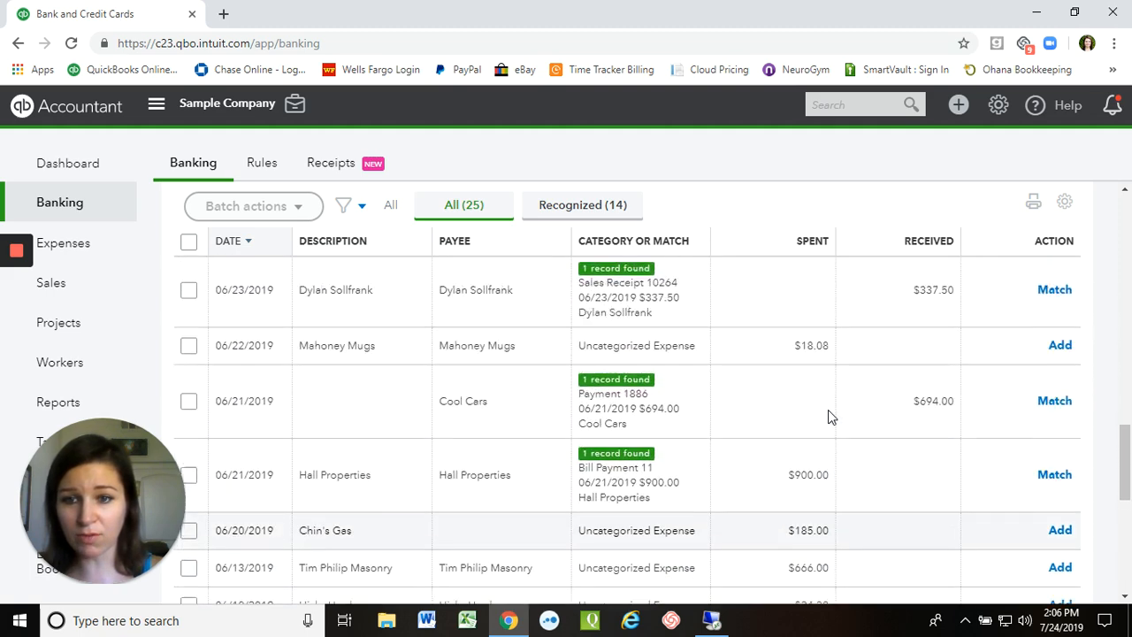
scroll(827, 410, up, 3)
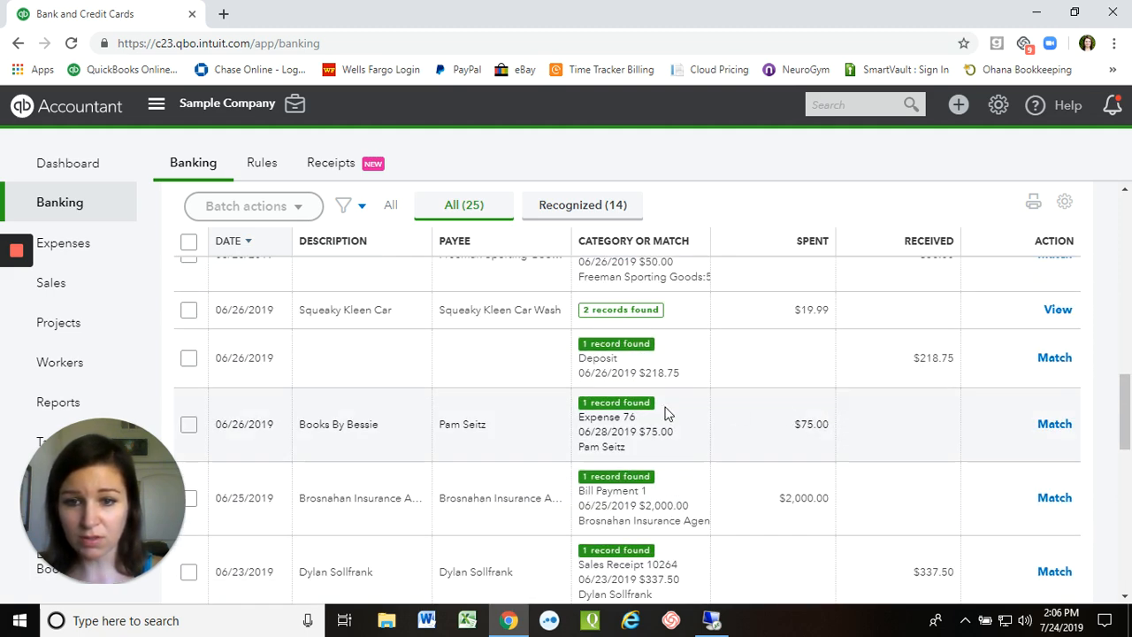
scroll(522, 449, up, 2)
scroll(522, 448, up, 8)
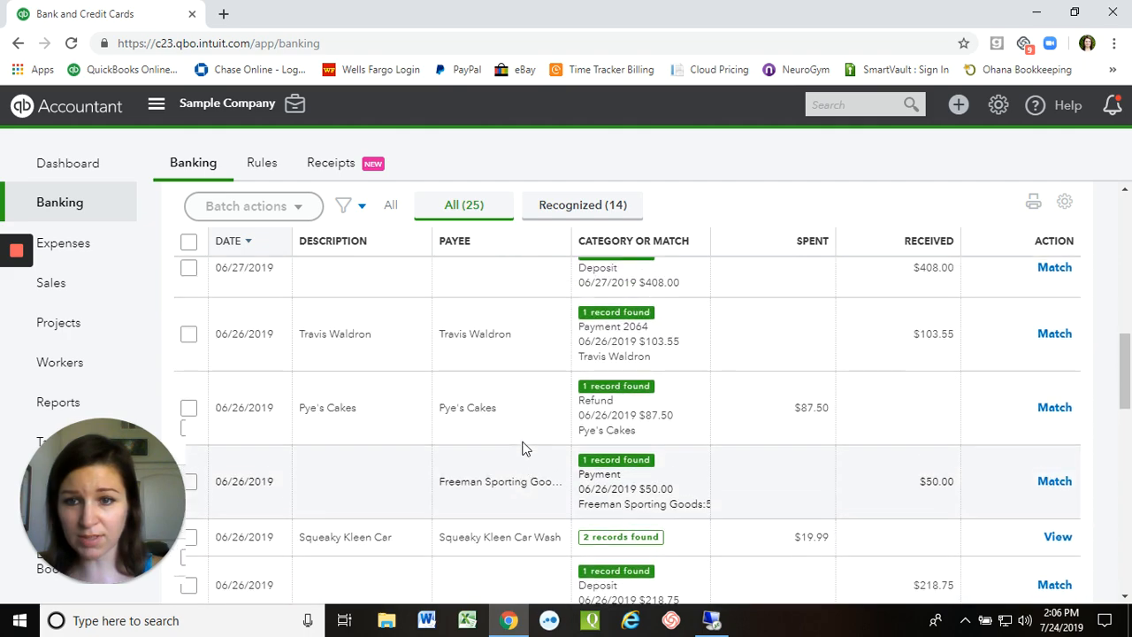
scroll(522, 448, up, 1)
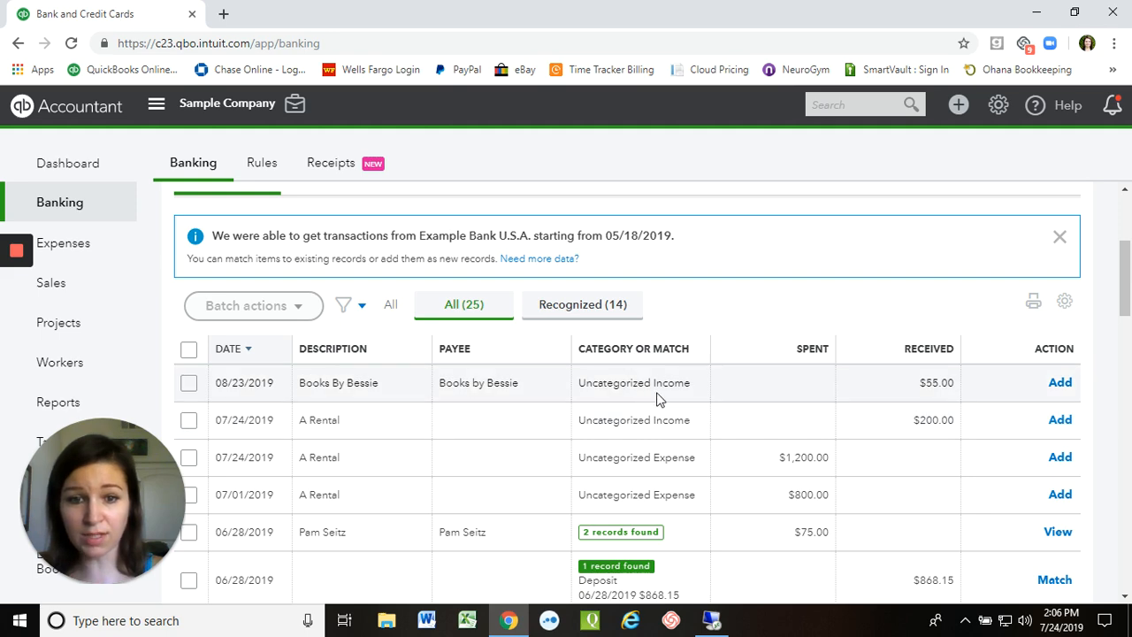
scroll(648, 390, down, 15)
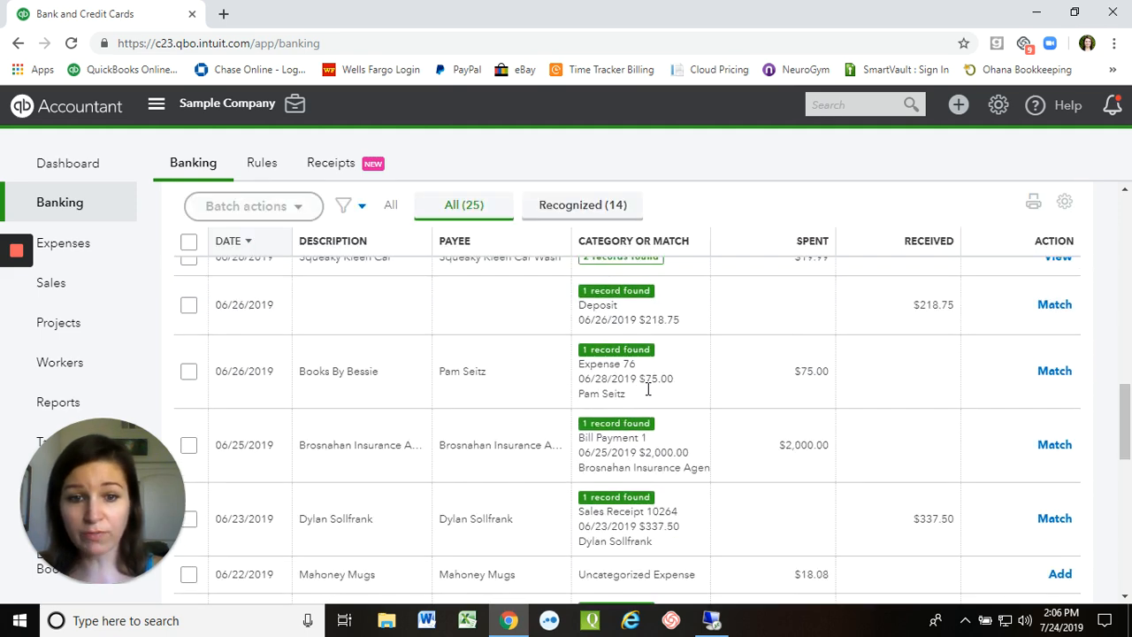
scroll(649, 389, down, 1)
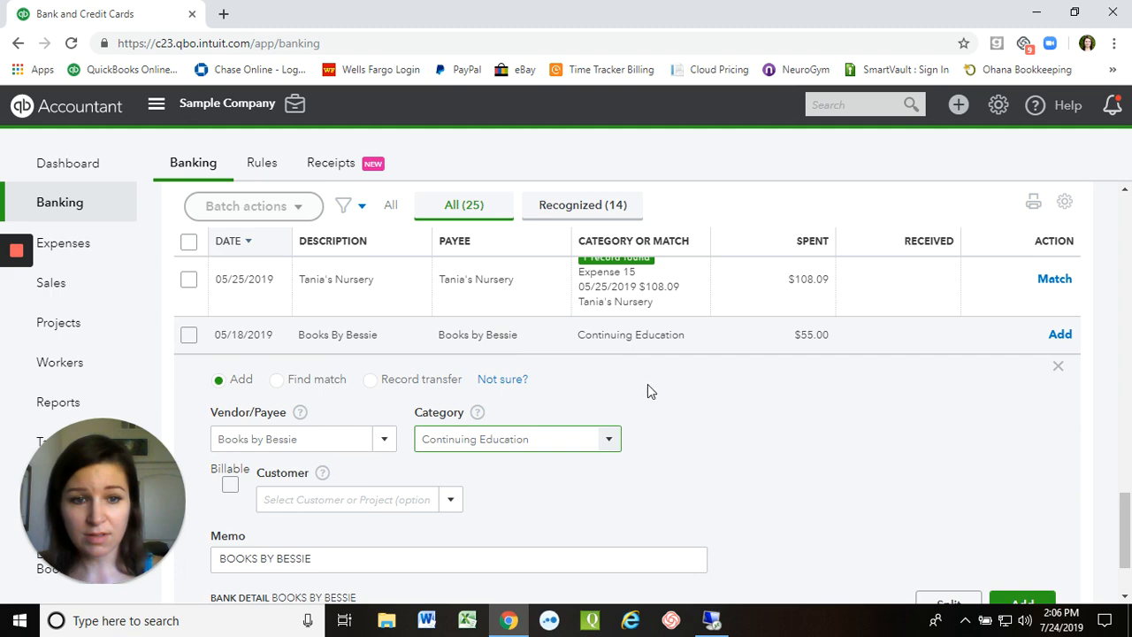
click(1060, 336)
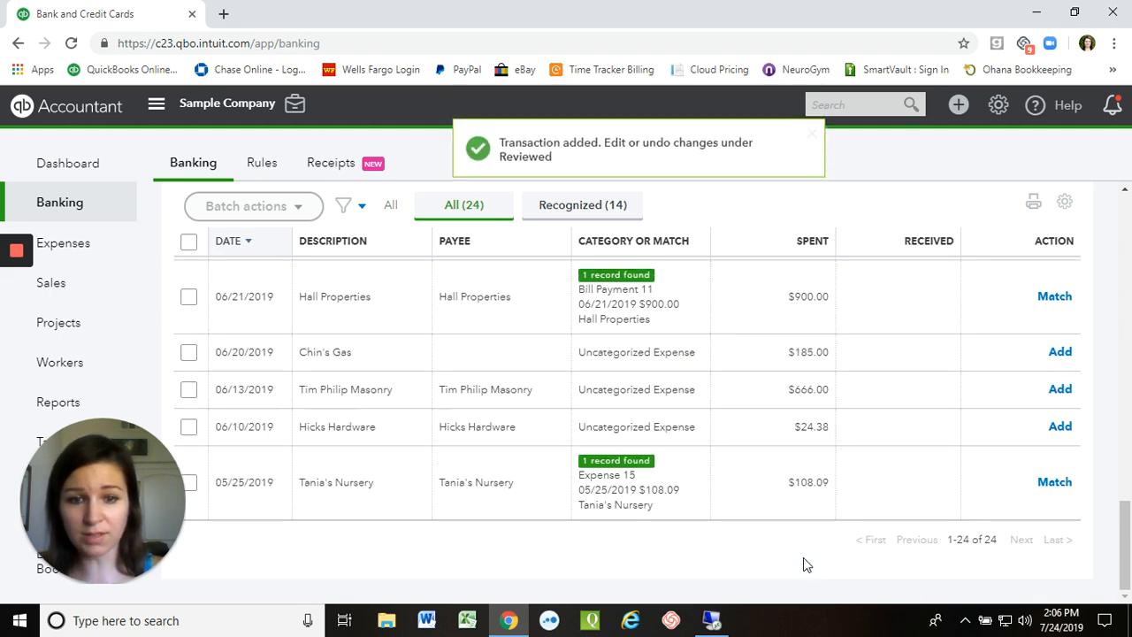
- Open the 05/25/2019 Tania's Nursery transaction and match it to the existing Expense 15 record
scroll(793, 553, up, 15)
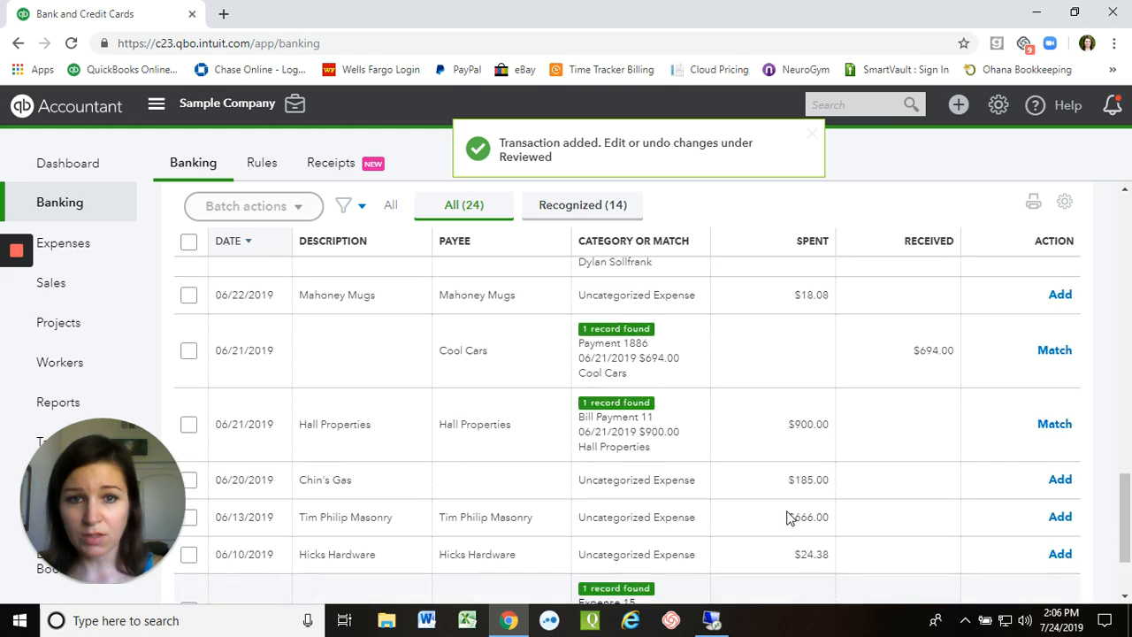
scroll(790, 518, up, 5)
scroll(787, 515, down, 3)
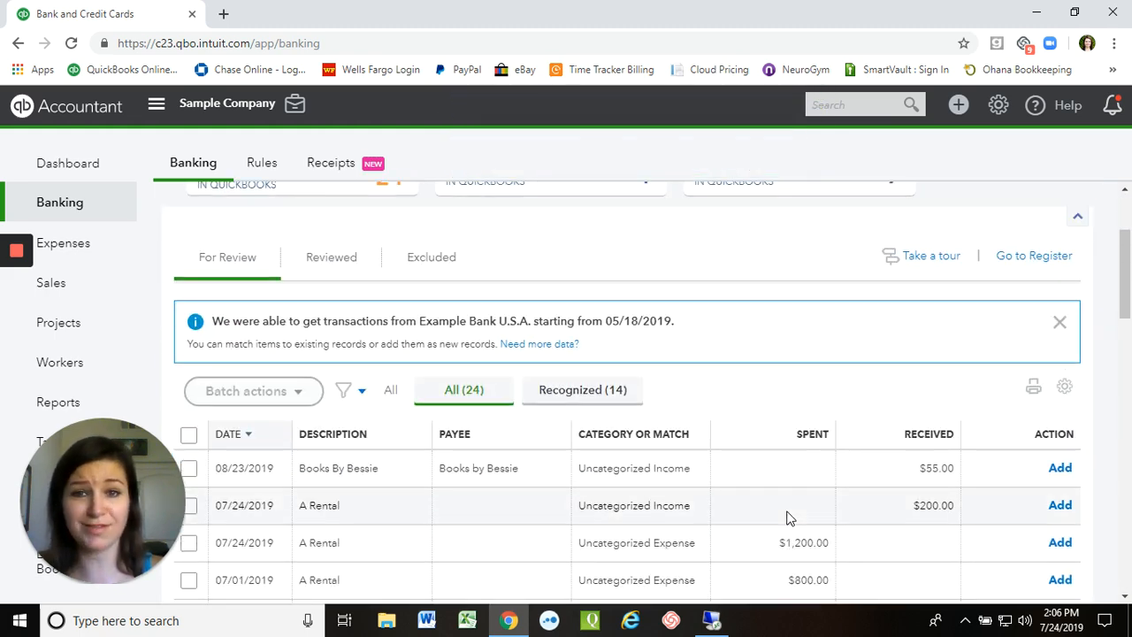
scroll(790, 518, down, 5)
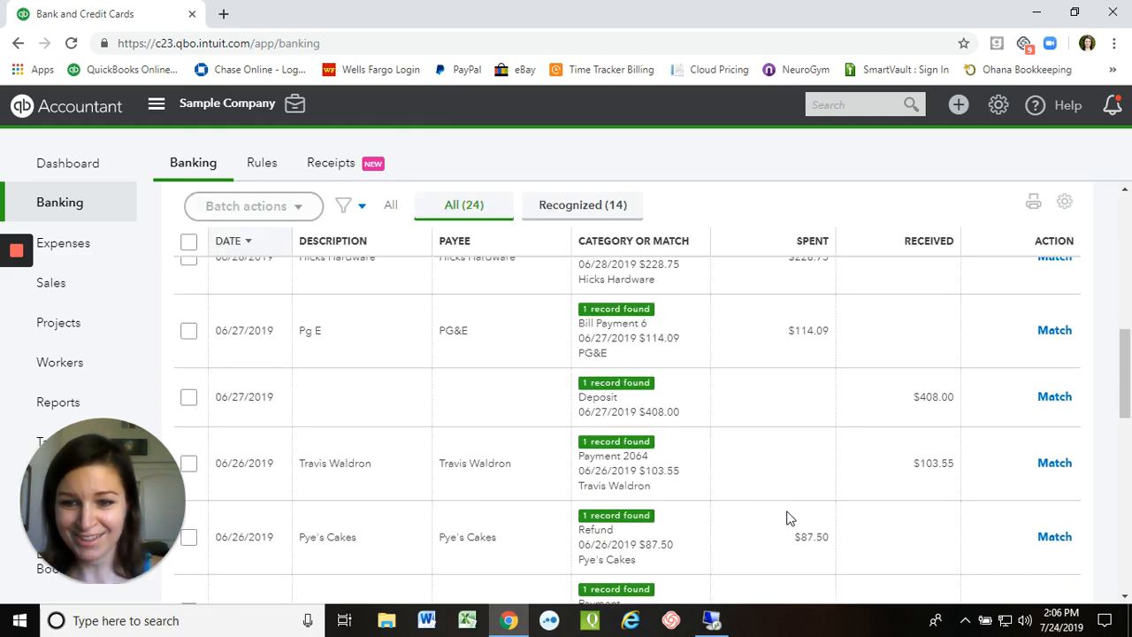
scroll(788, 516, down, 8)
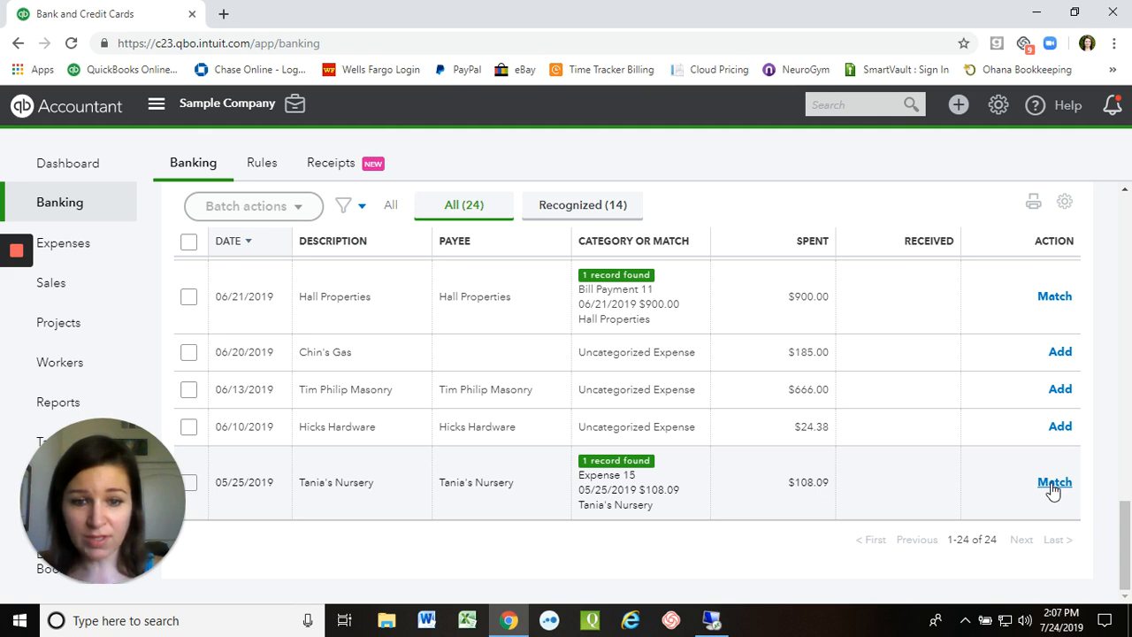
click(537, 487)
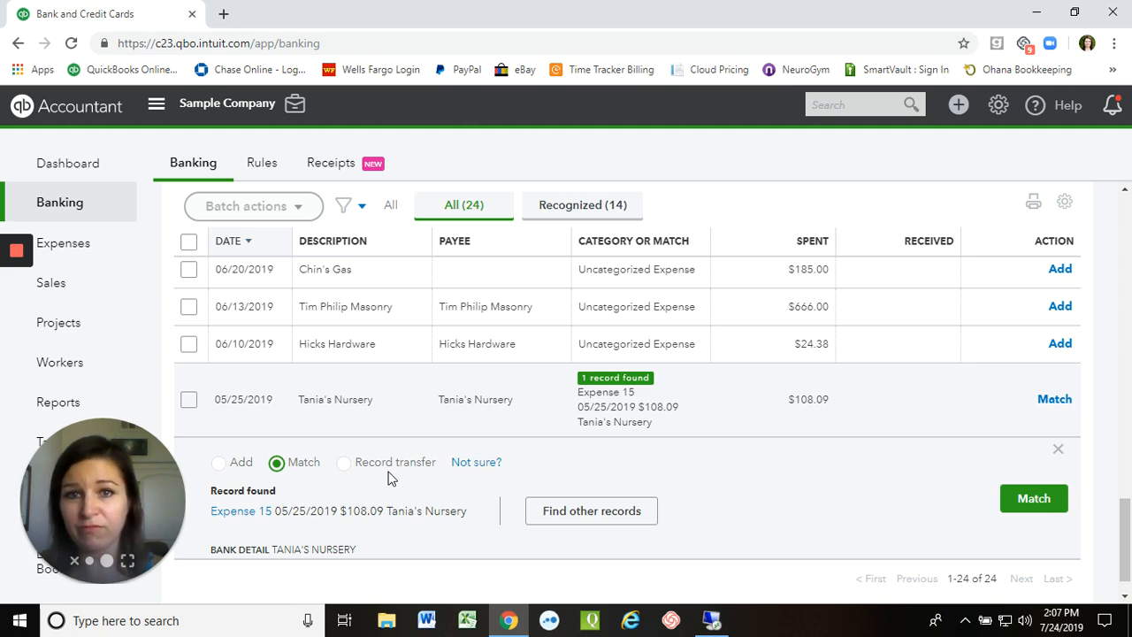
click(1034, 498)
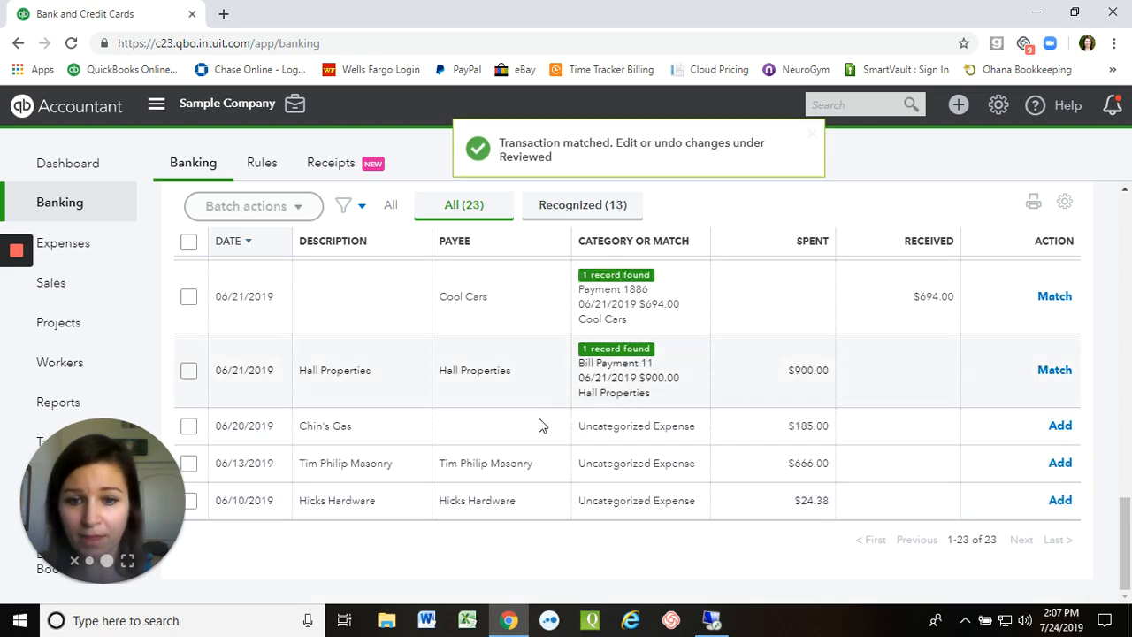
- Categorize the 06/10/2019 Hicks Hardware transaction as Building Repairs under Maintenance and Repair, and add it to the books
click(526, 500)
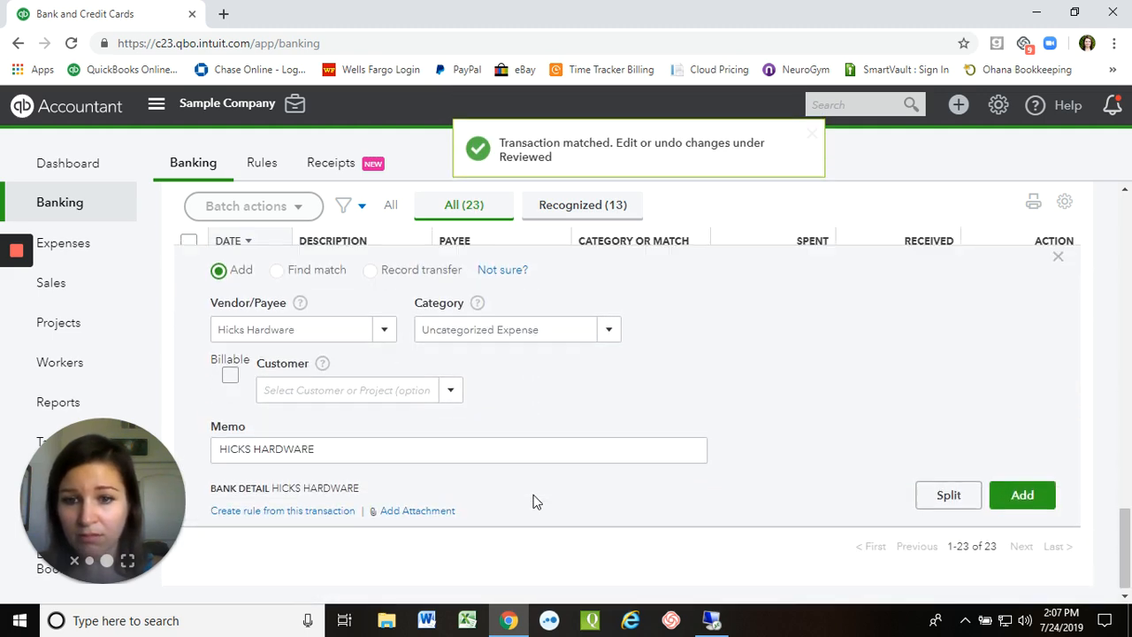
click(550, 405)
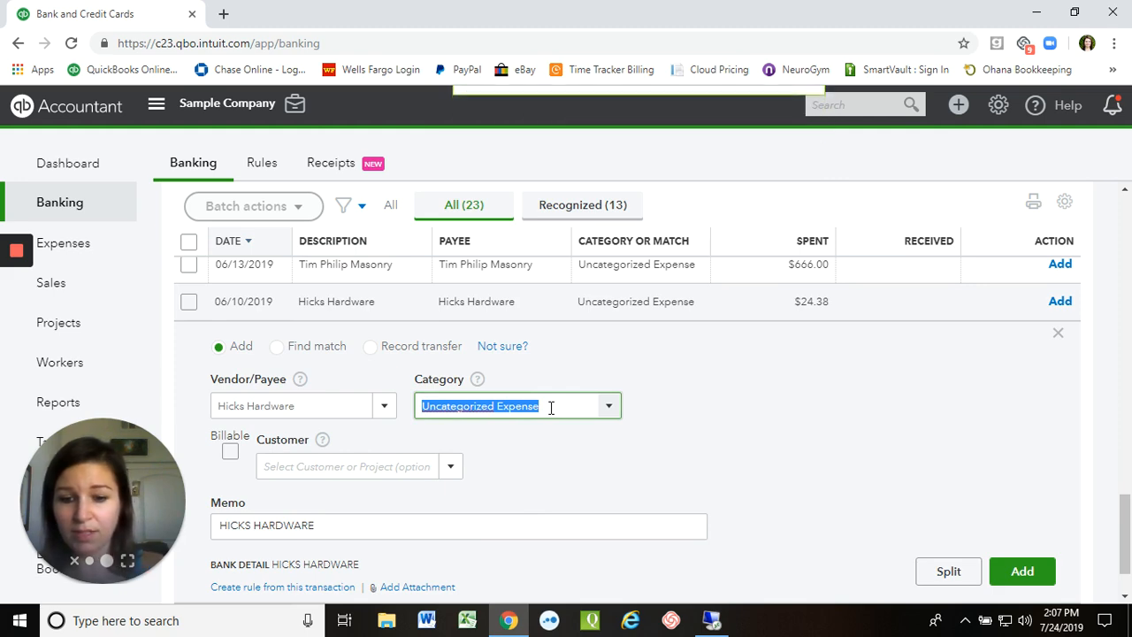
text(repa)
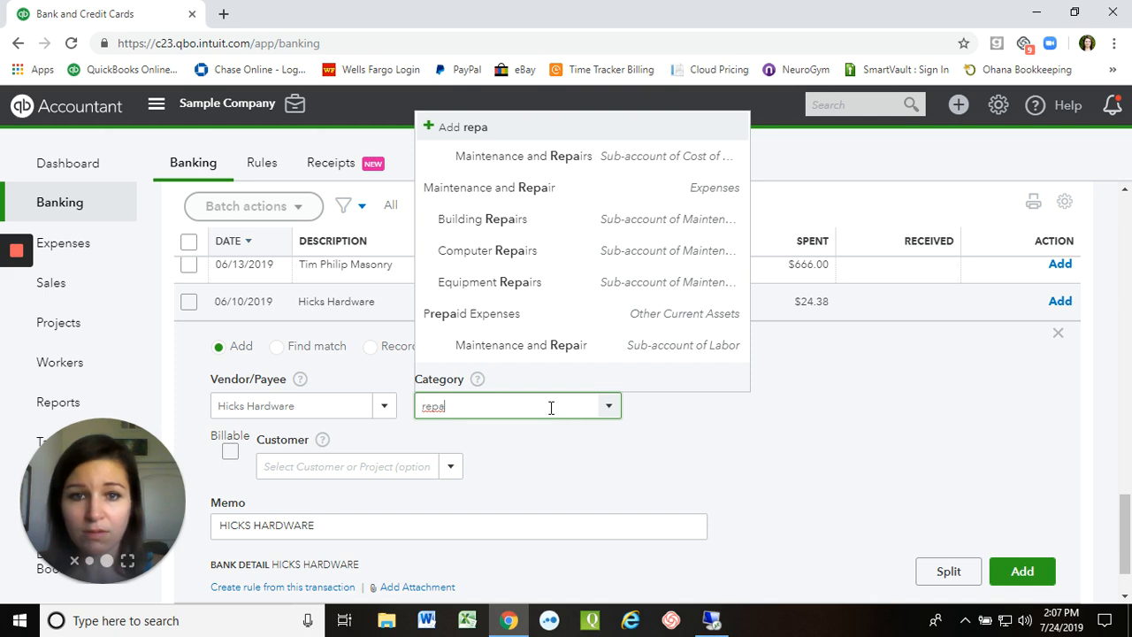
scroll(550, 407, up, 1)
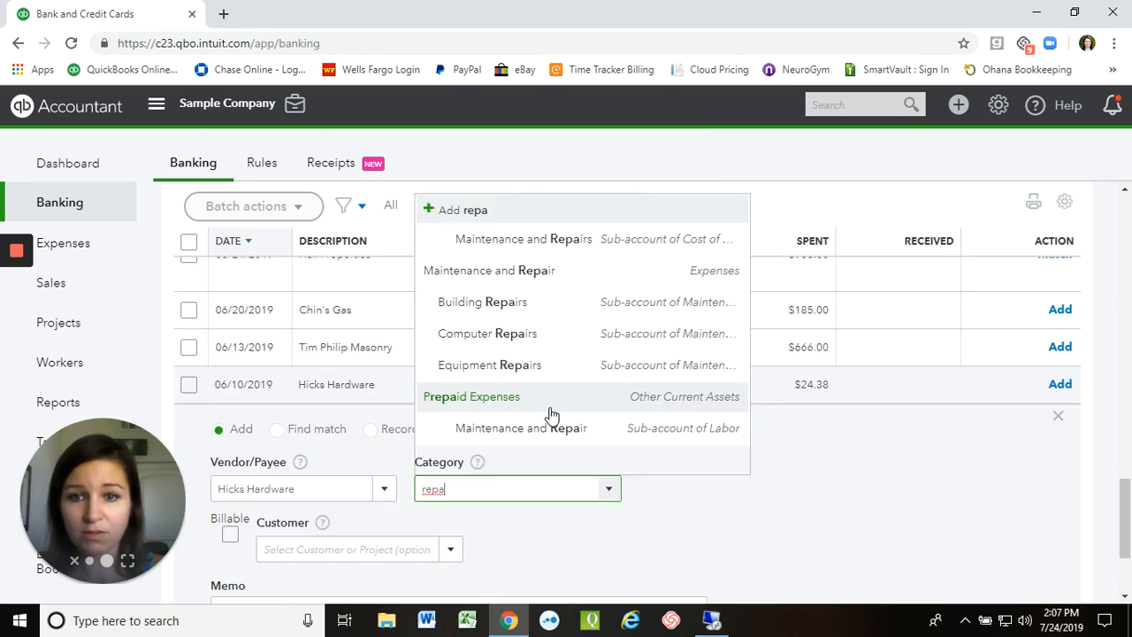
click(520, 306)
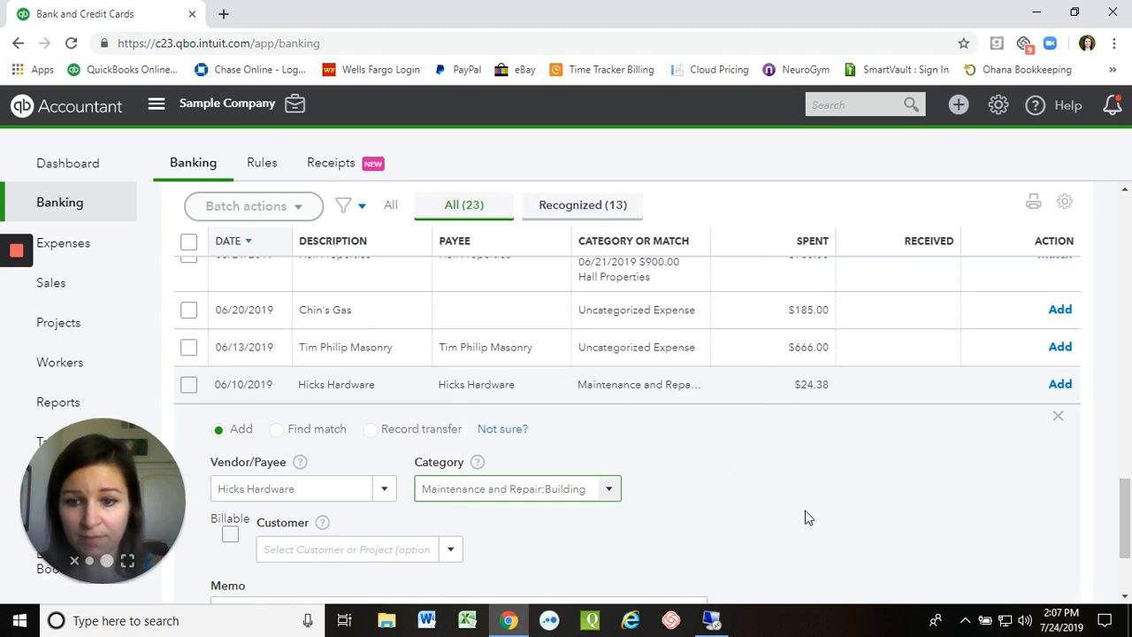
scroll(806, 510, down, 1)
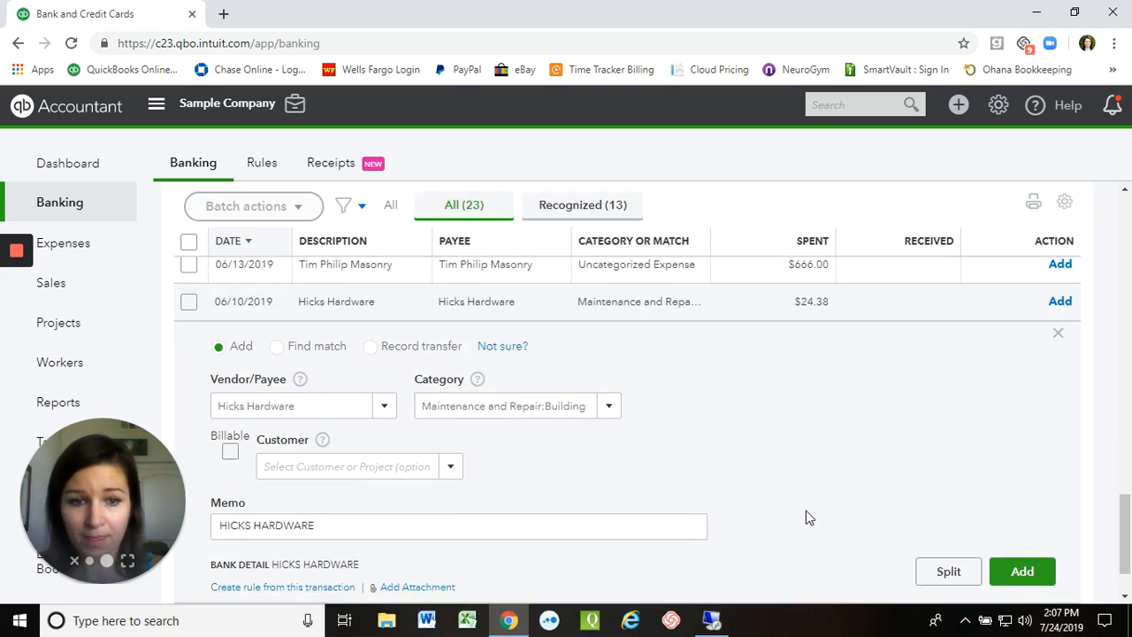
click(1025, 572)
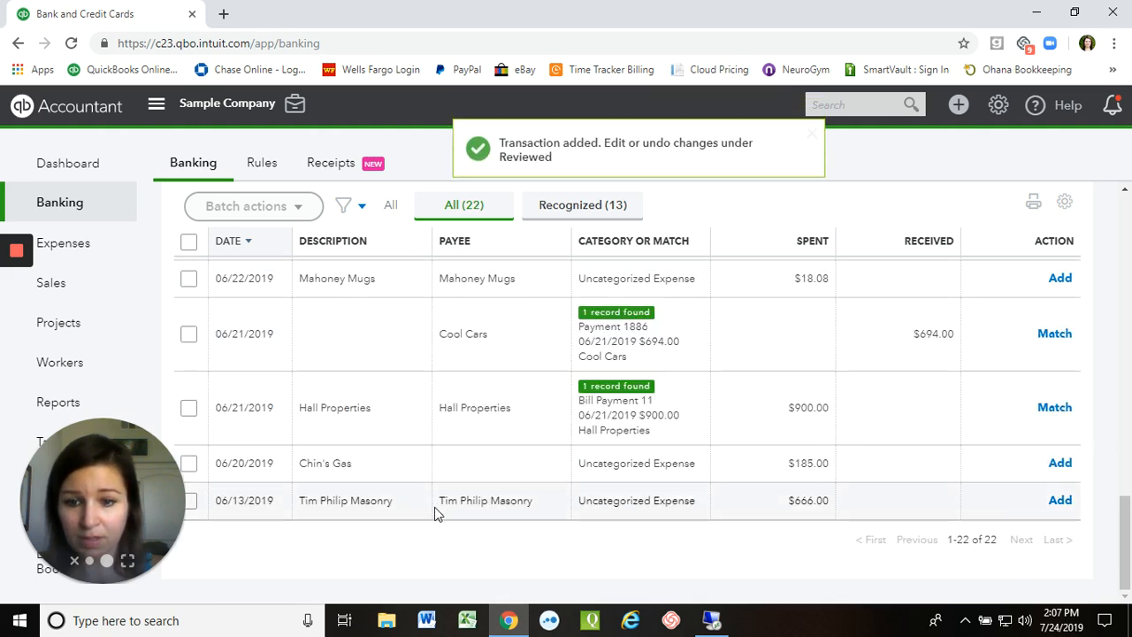
- Categorize the 06/13/2019 Tim Philip Masonry transaction as Building Repairs under Maintenance and Repair, and add it to the books
click(550, 504)
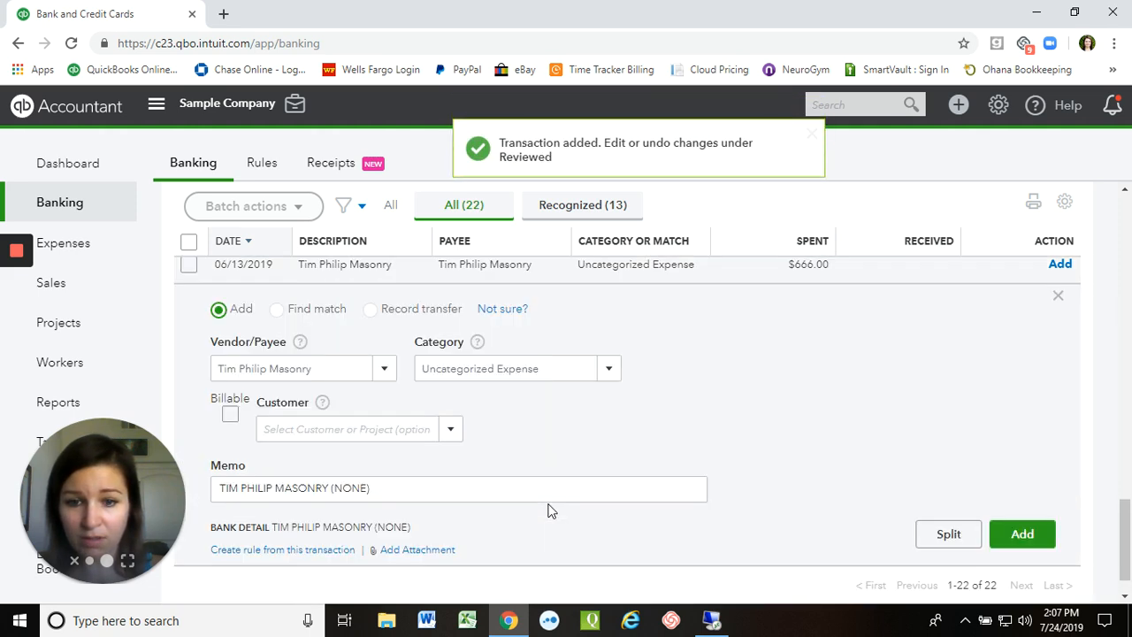
click(543, 369)
text(repa)
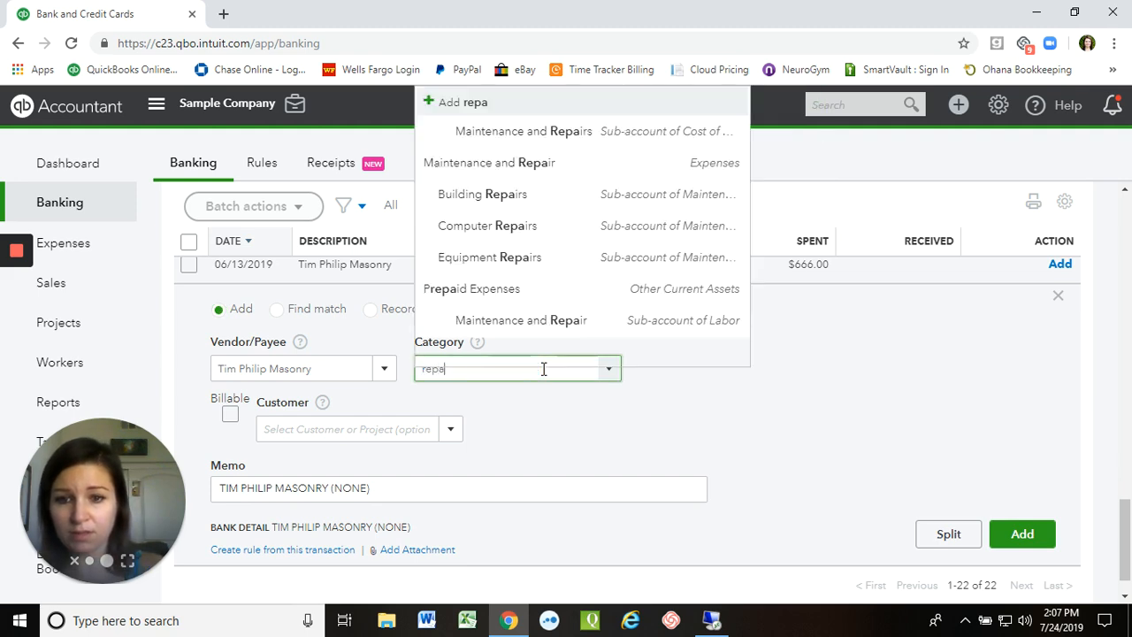
click(491, 196)
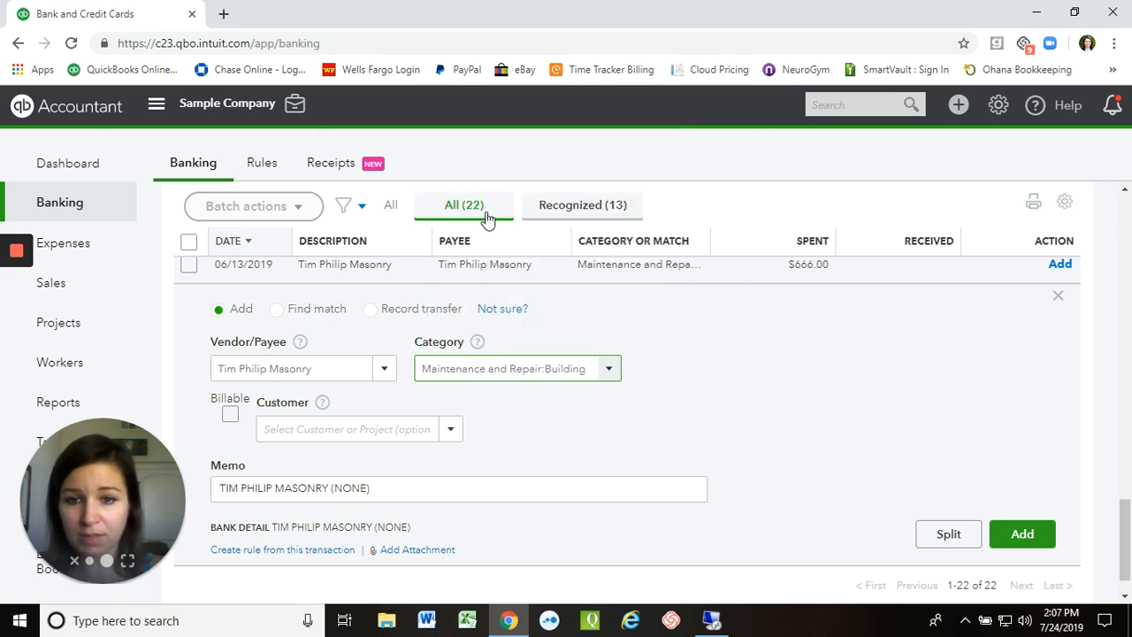
click(1024, 535)
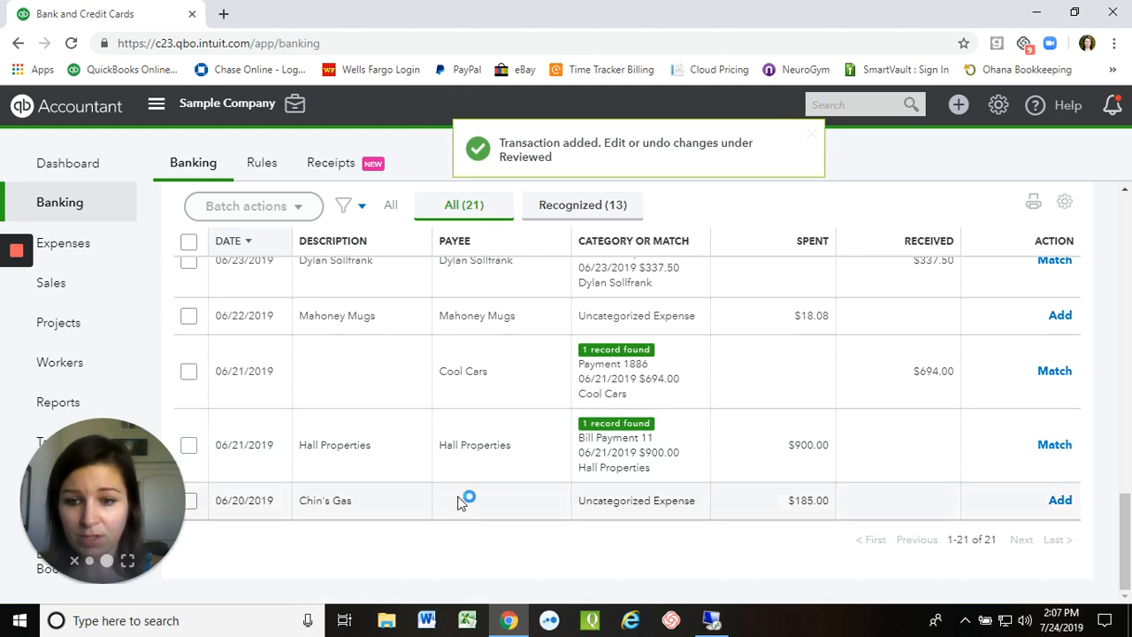
- Open the 06/20/2019 Chin's Gas transaction and set its payee to the existing vendor Chin's Gas and Oil
click(461, 501)
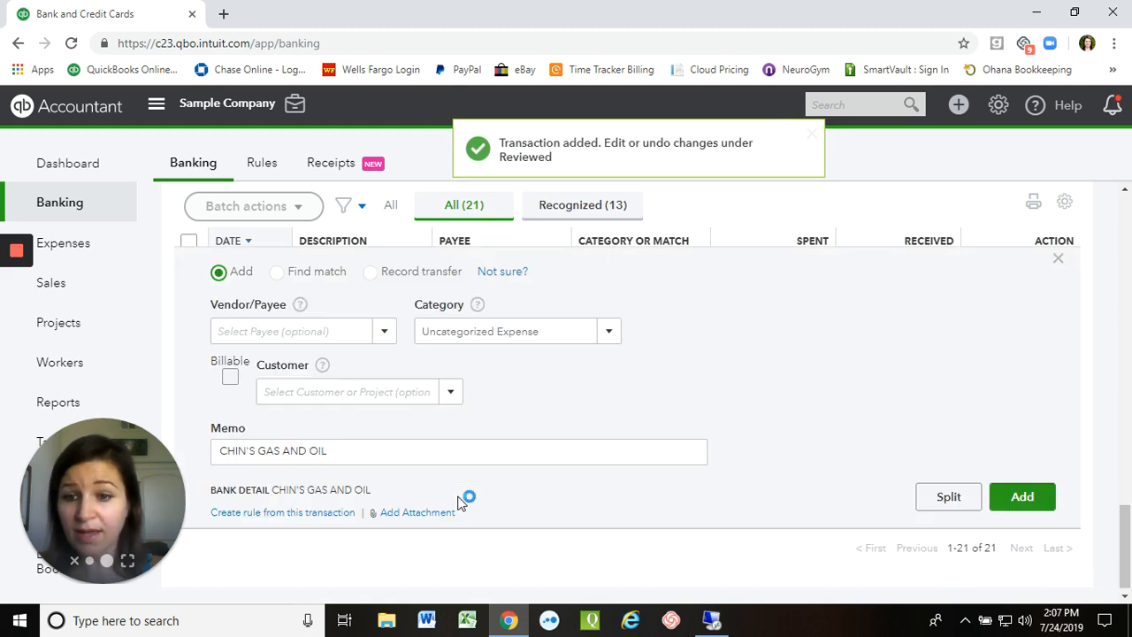
click(314, 330)
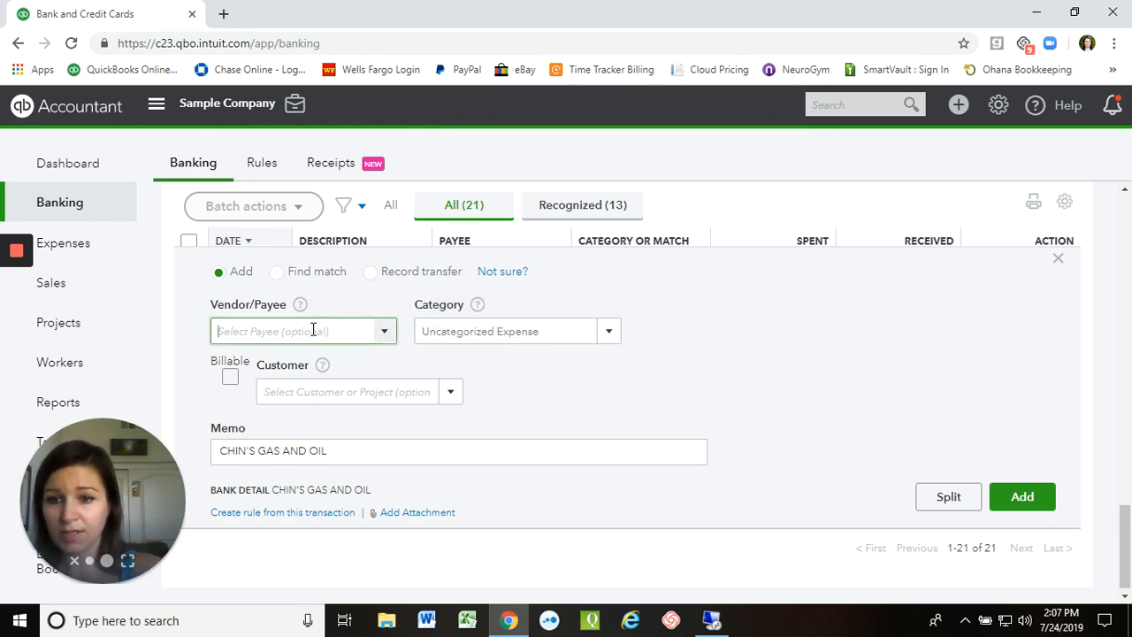
text(Chin's Gas and Oil)
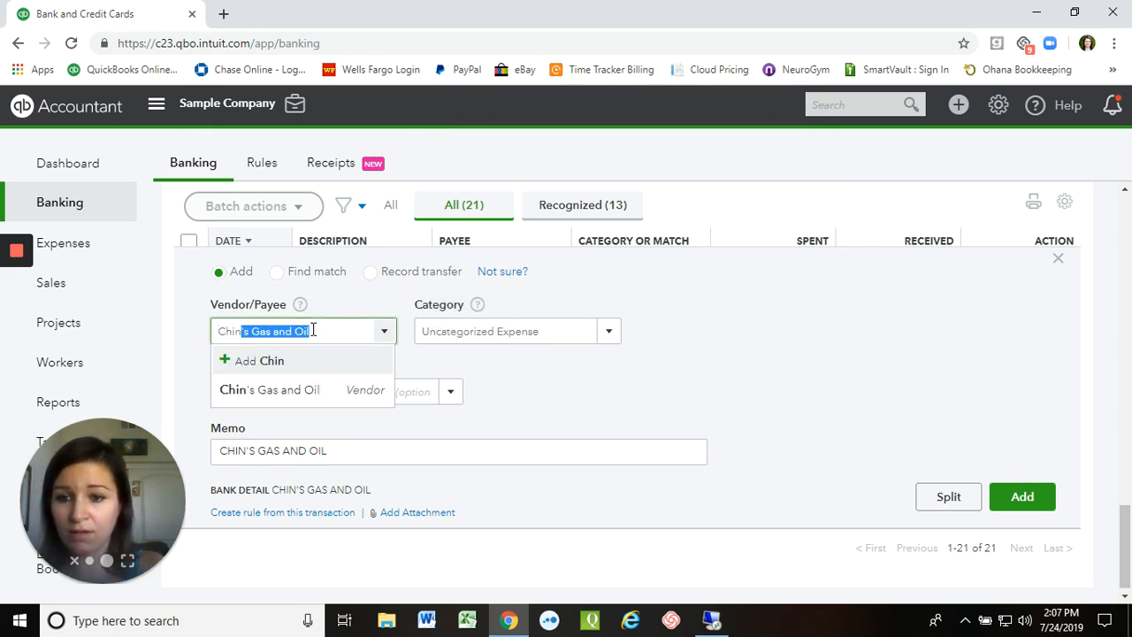
click(294, 397)
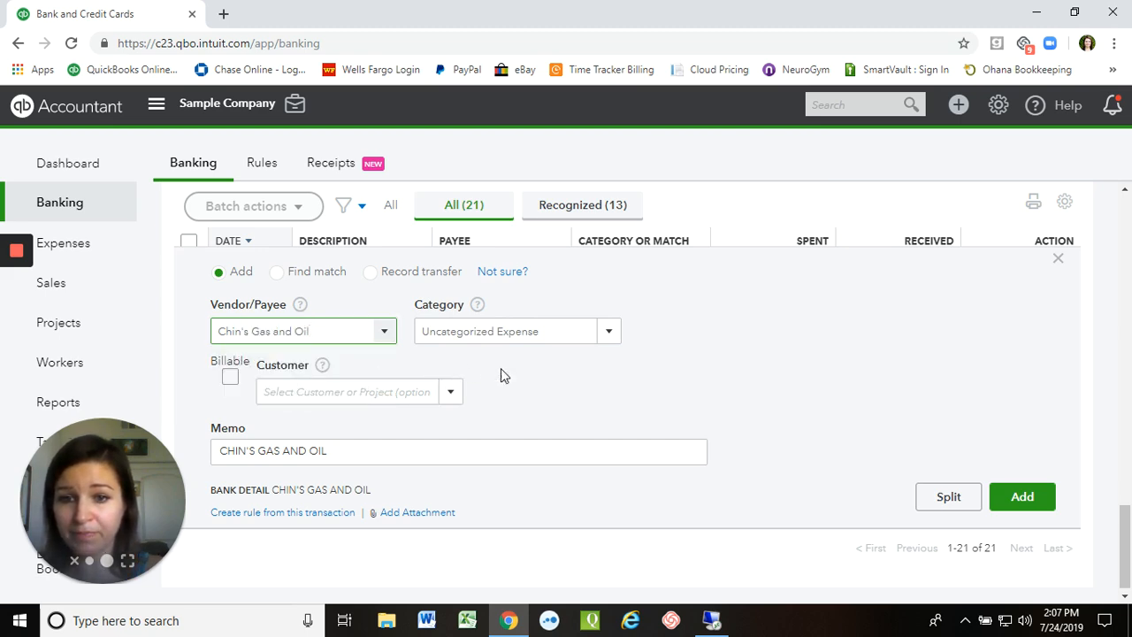
- Categorize the Chin's Gas transaction as Gas and Electric under Utilities and add it to the books
click(566, 328)
text(u)
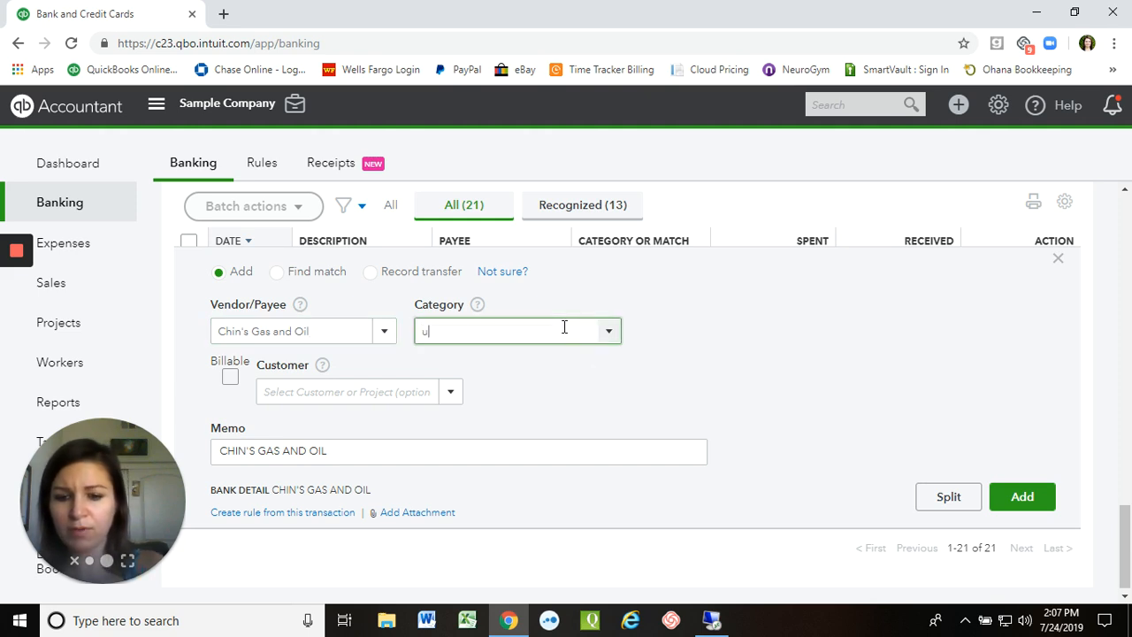
text(nti)
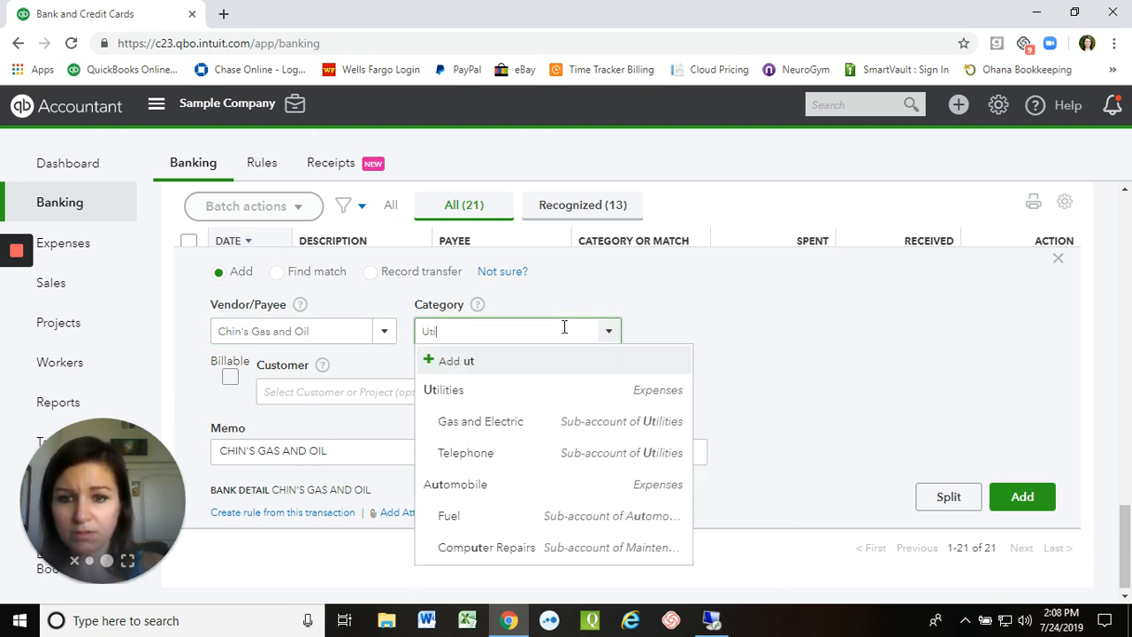
click(460, 439)
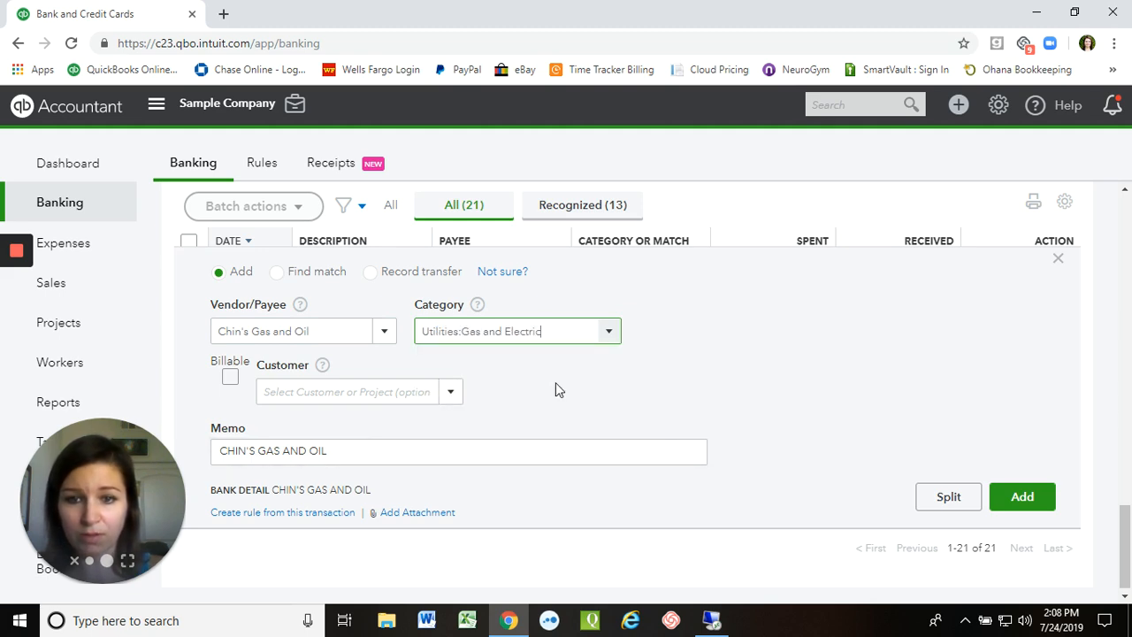
click(1023, 497)
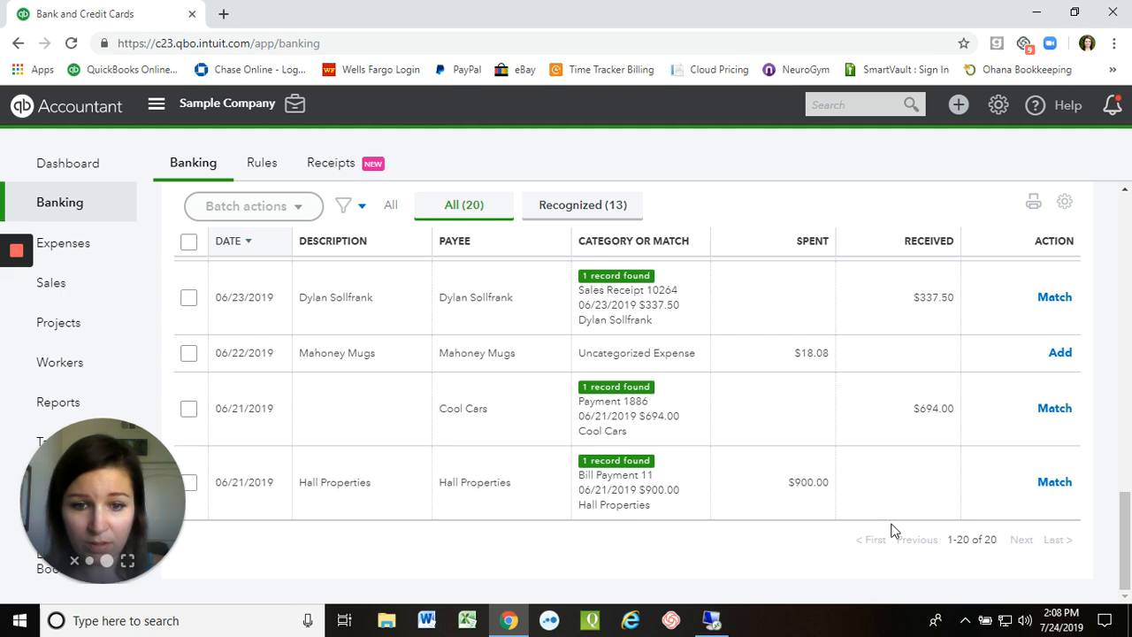
- Match the 06/21/2019 Hall Properties $900.00 and Cool Cars $694.00 transactions to their found records
click(1052, 484)
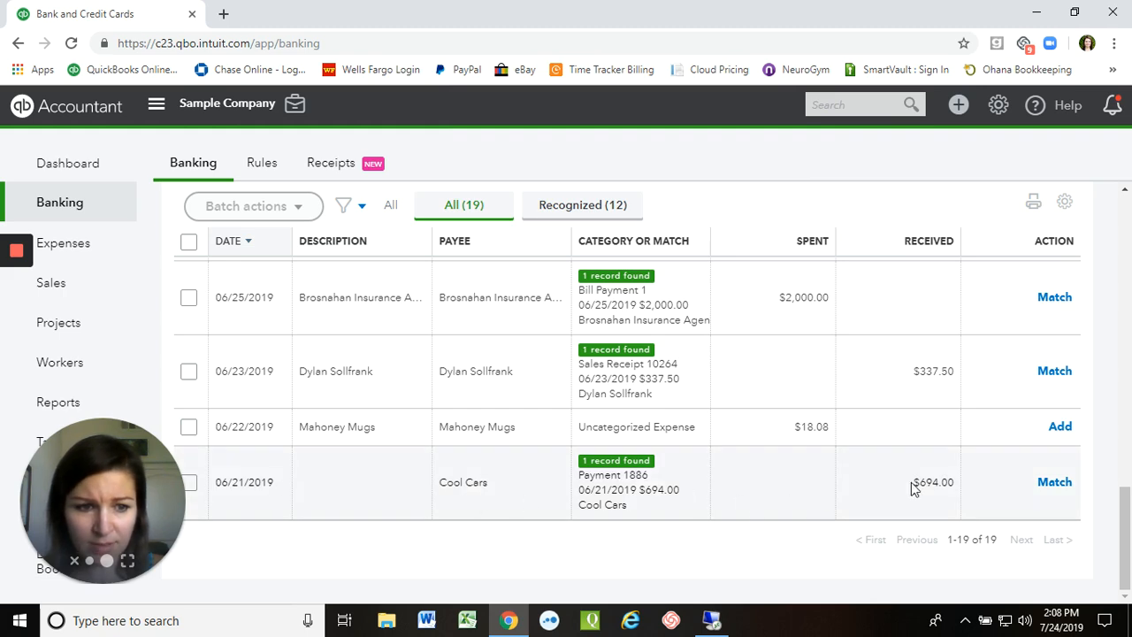
click(1053, 484)
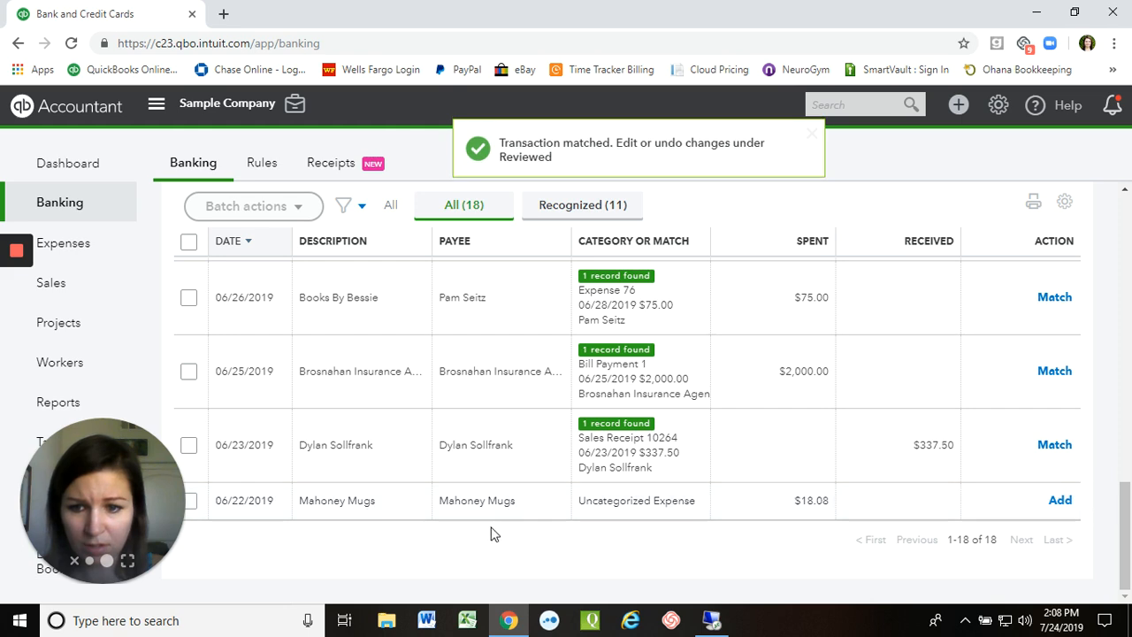
- Categorize the 06/22/2019 Mahoney Mugs transaction as Promotional and add it to the books
click(867, 511)
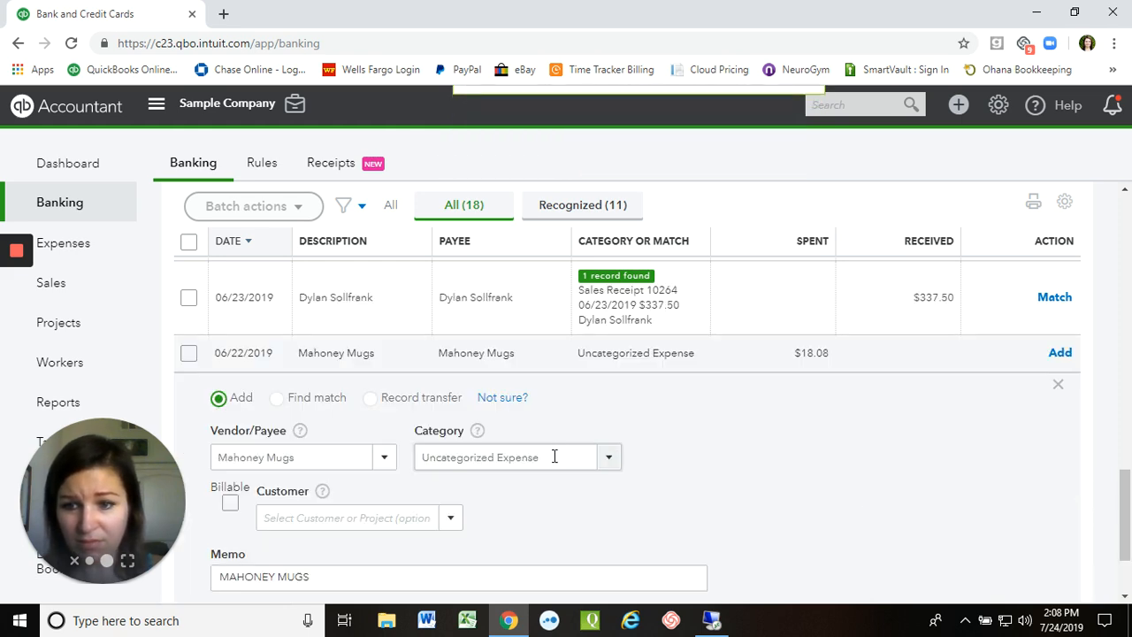
click(561, 378)
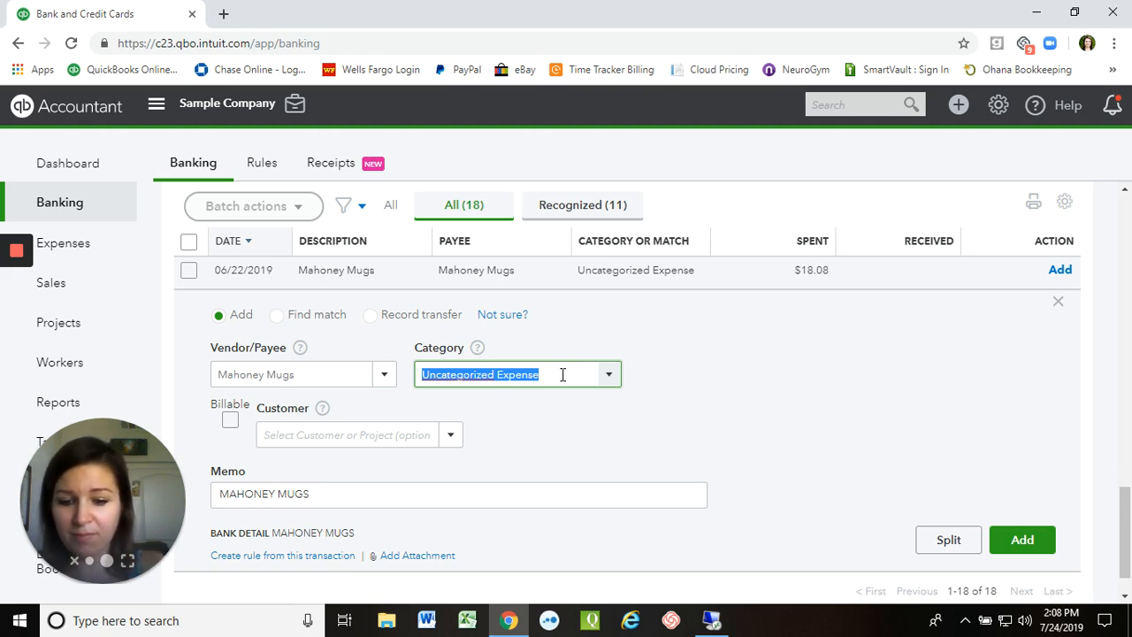
text(pro)
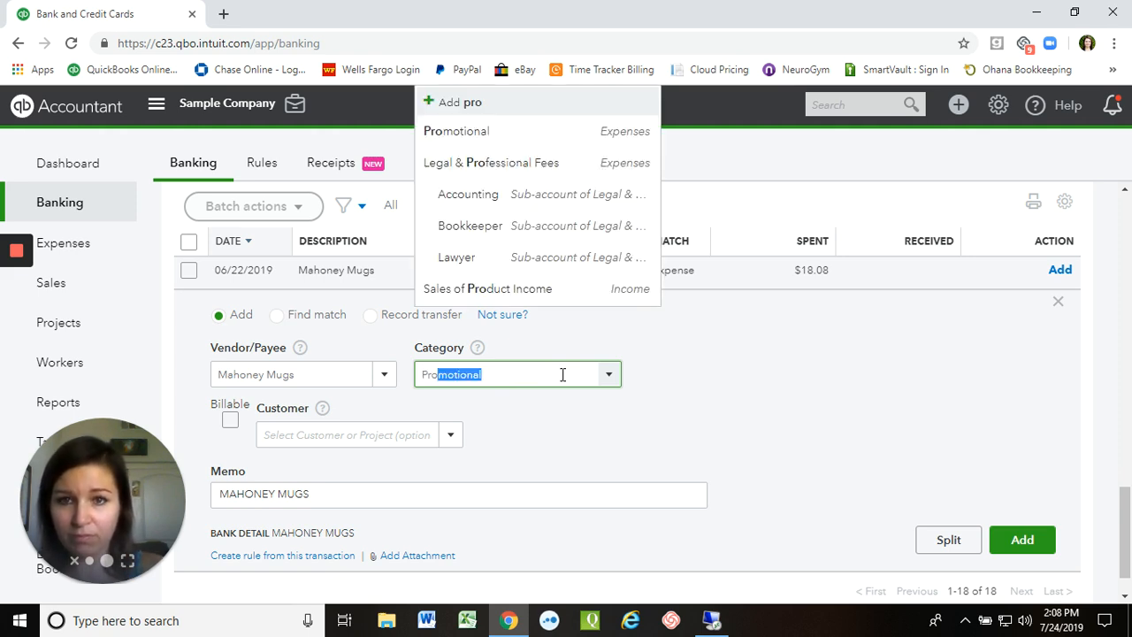
click(443, 133)
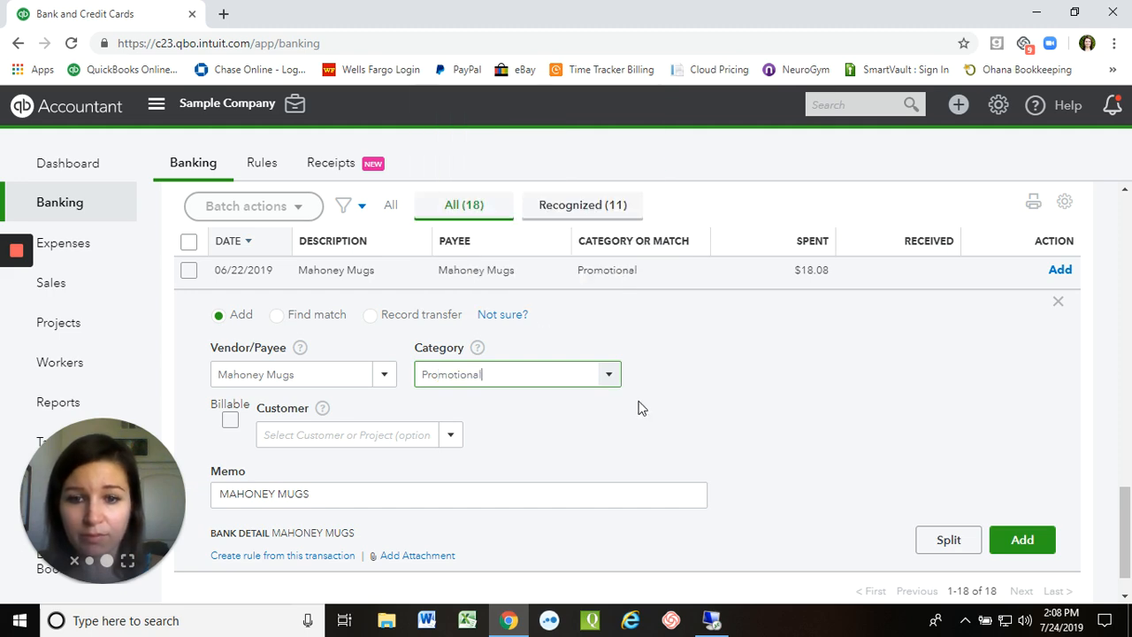
click(1029, 547)
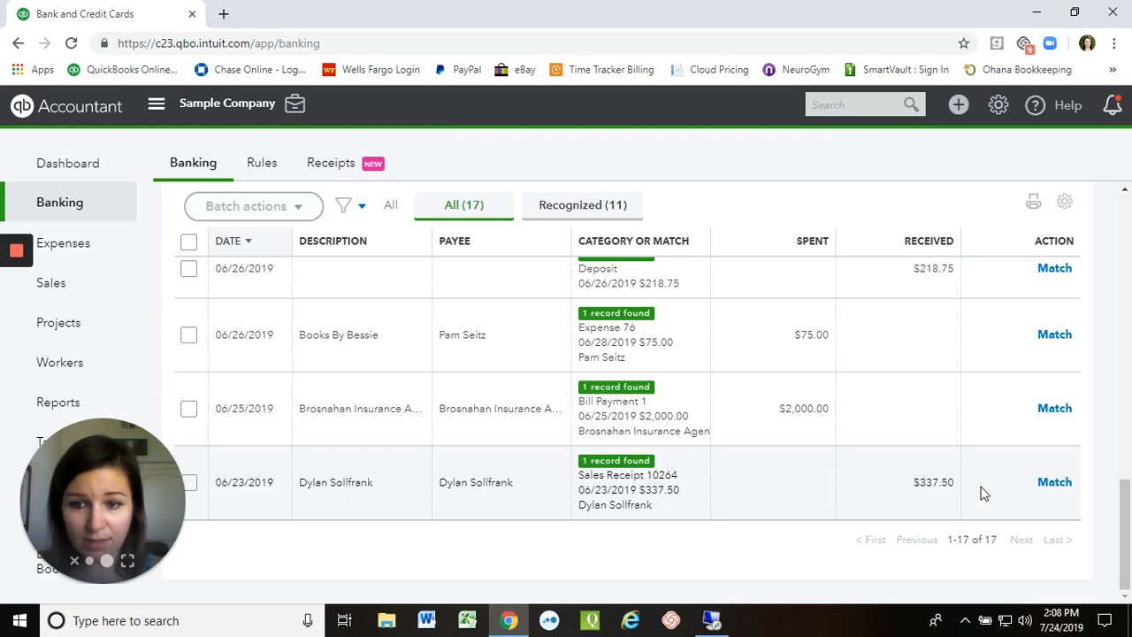
- Match the 06/23/2019 $337.50 receipt and the 06/25/2019 Brosnahan Insurance $2,000.00 payment to their found records
click(1062, 482)
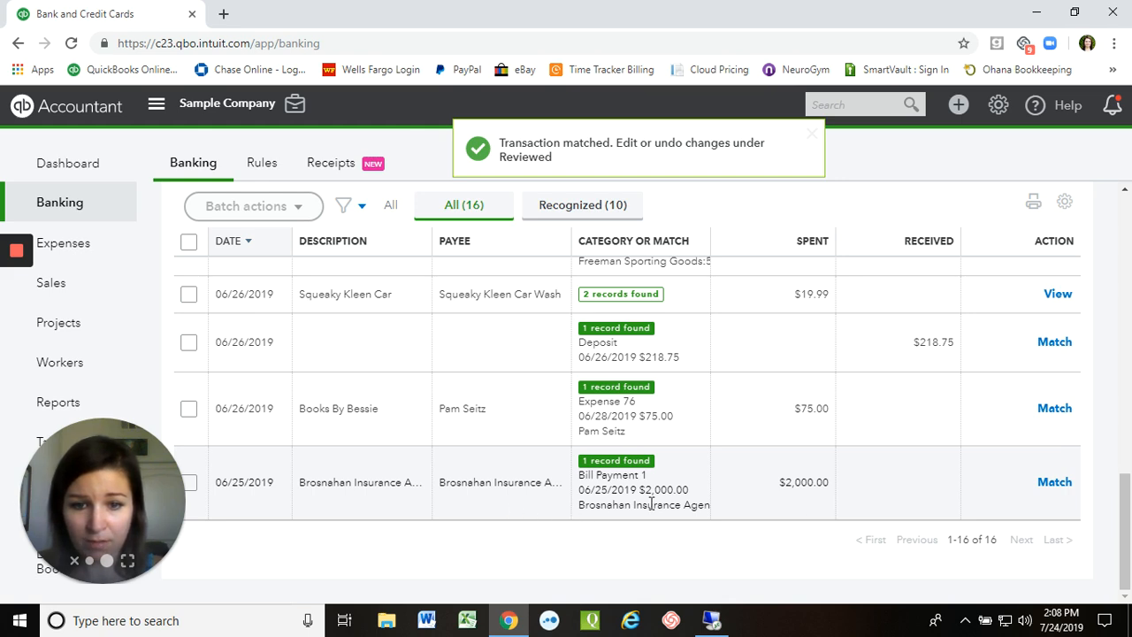
click(1052, 483)
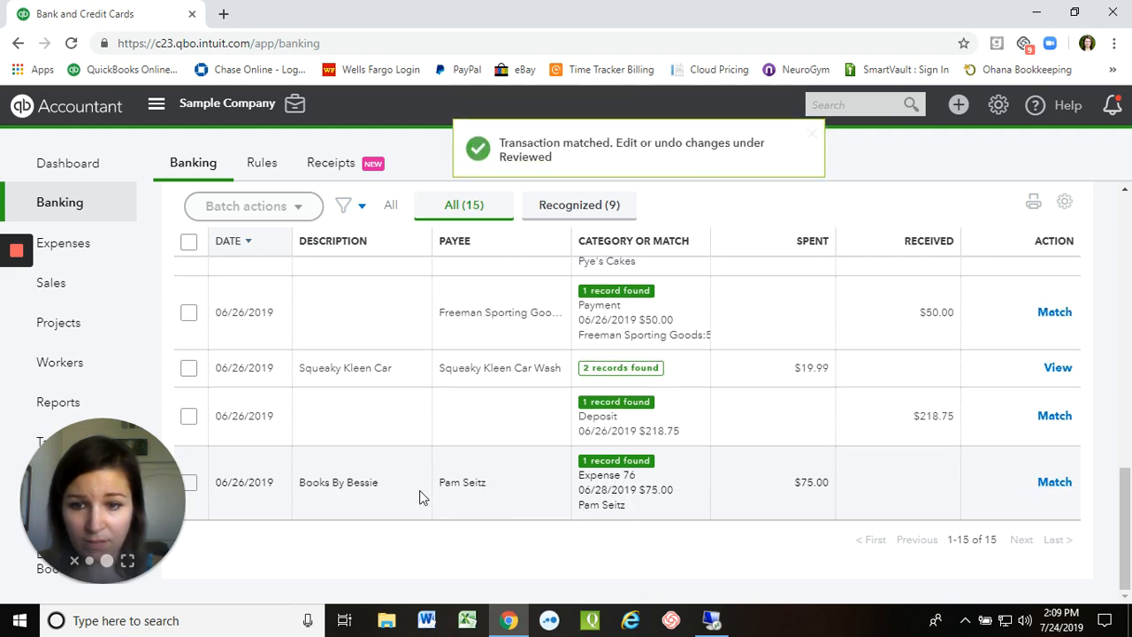
- Compare the 06/26/2019 Books By Bessie match with the records found for the 06/28/2019 $75.00 transaction, and switch Books By Bessie from Match to Add
click(504, 489)
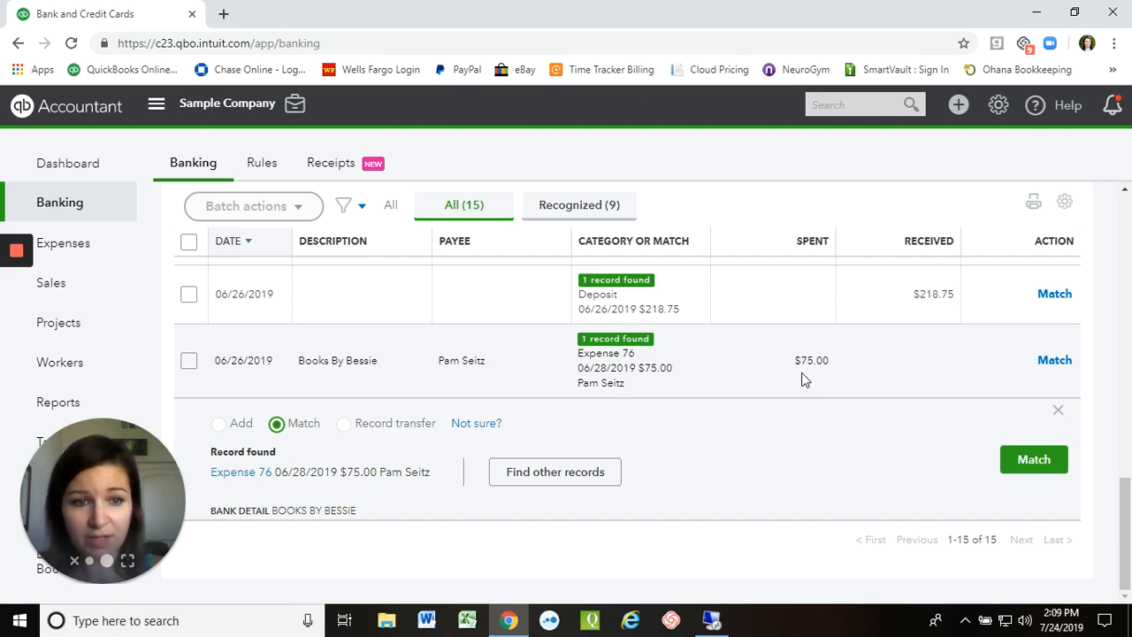
scroll(768, 418, up, 5)
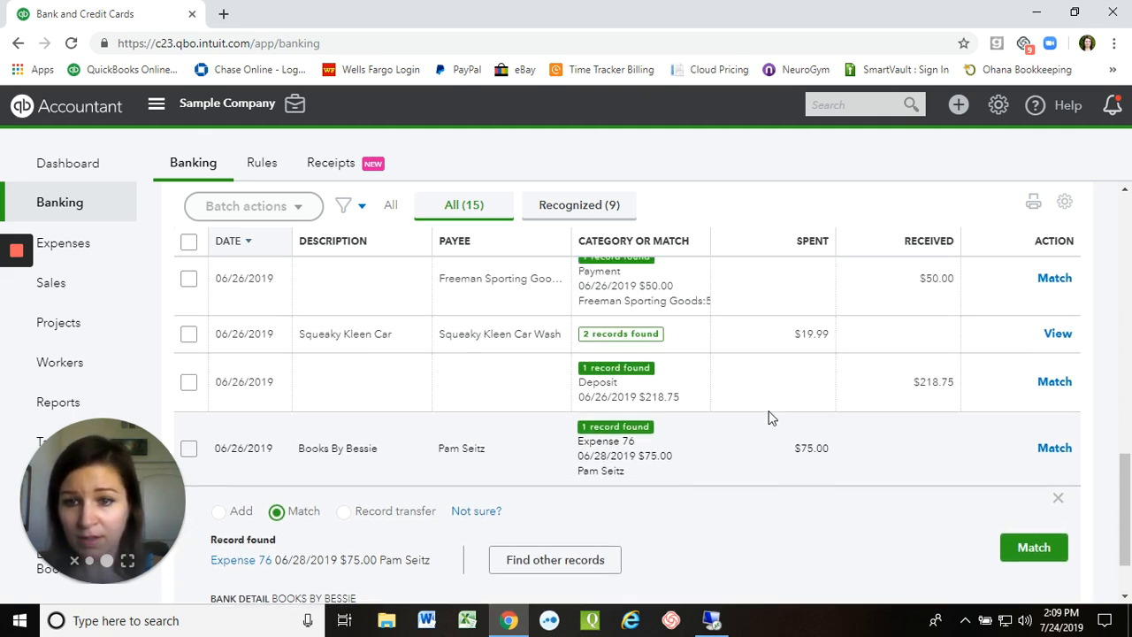
scroll(768, 417, up, 4)
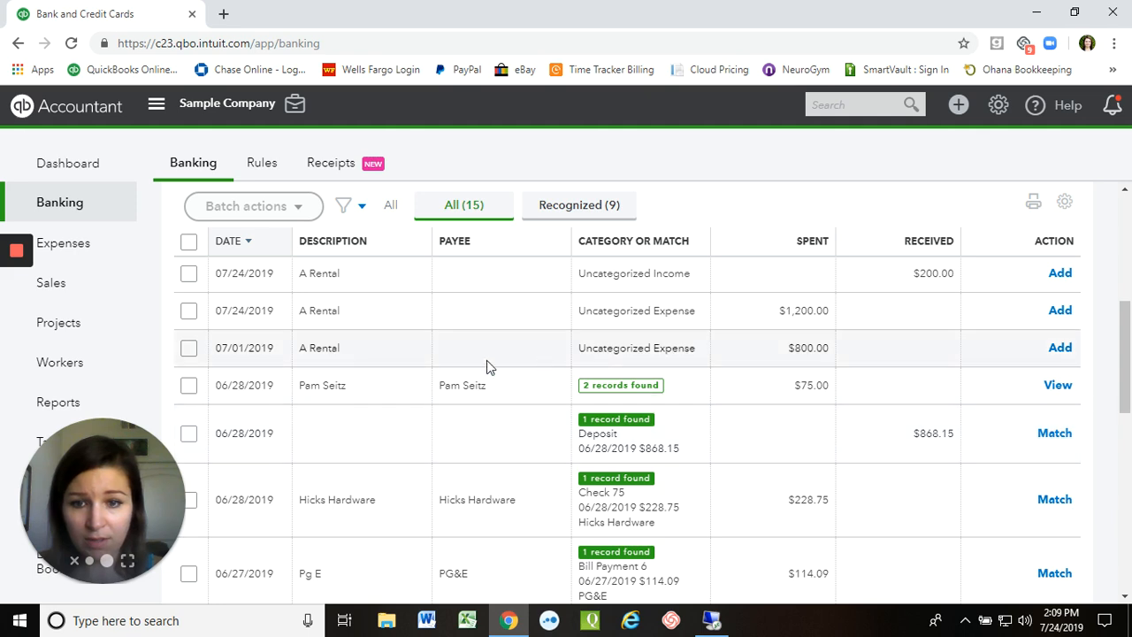
click(528, 385)
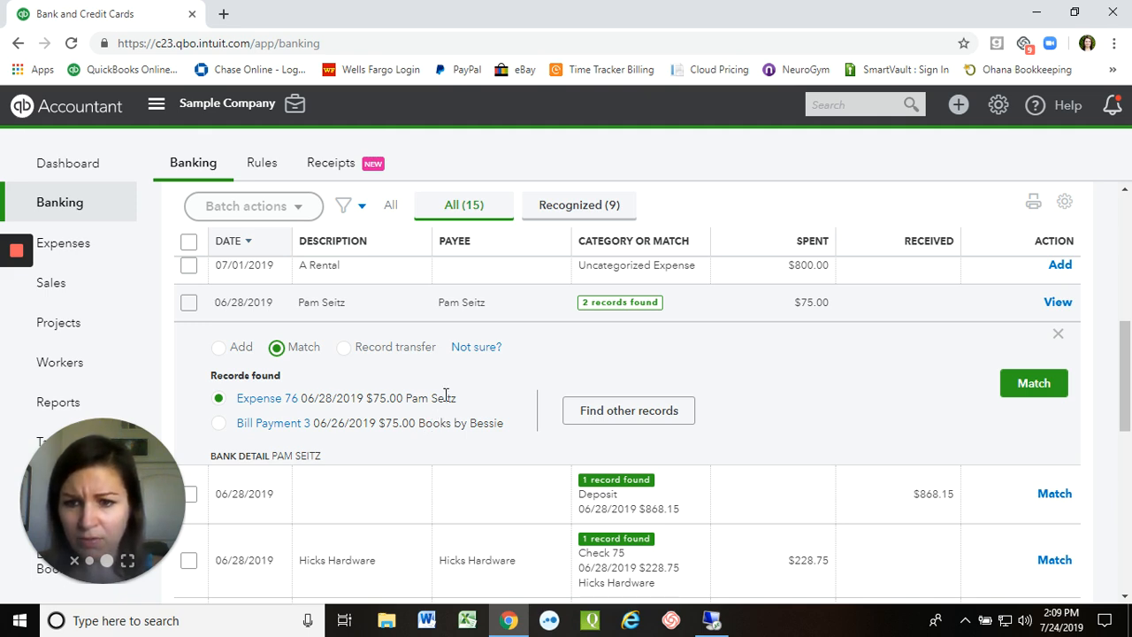
scroll(446, 399, down, 10)
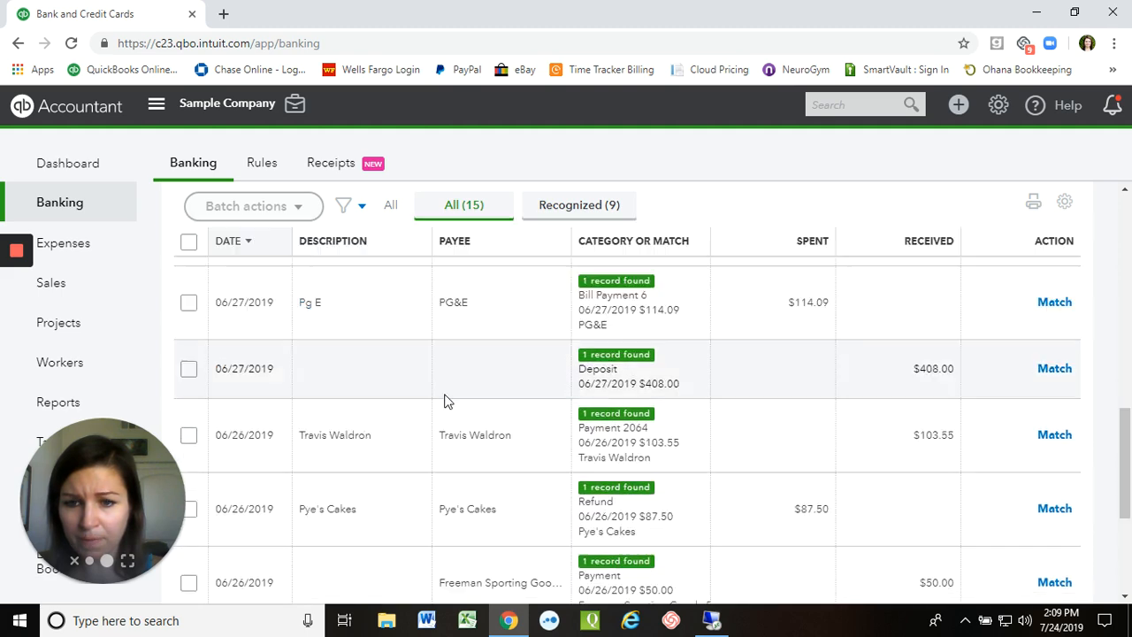
click(516, 471)
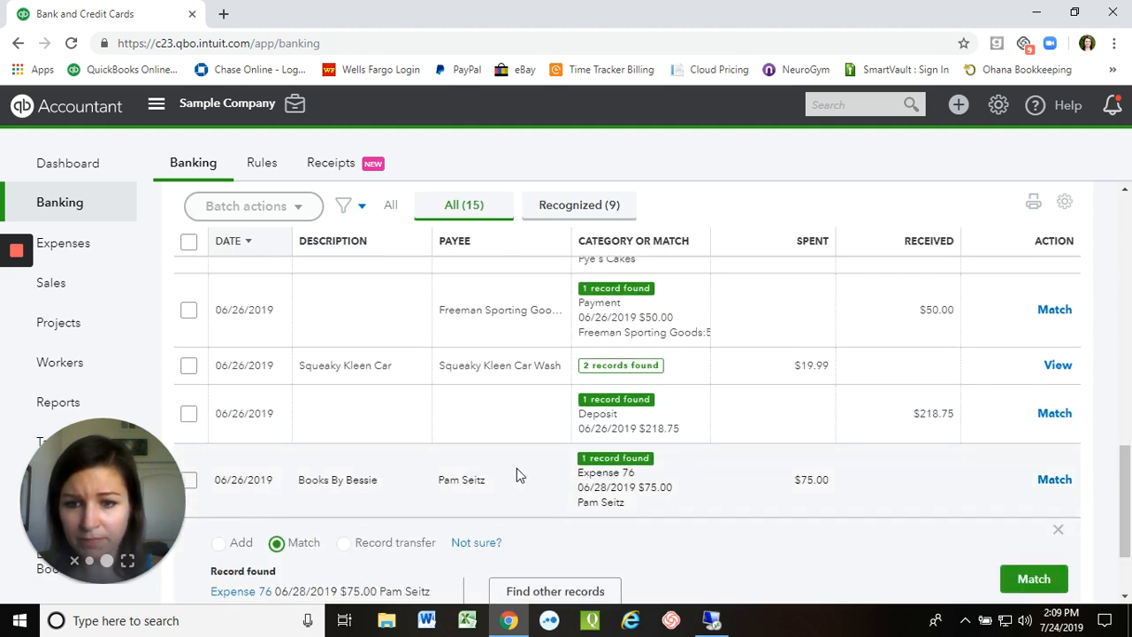
click(219, 424)
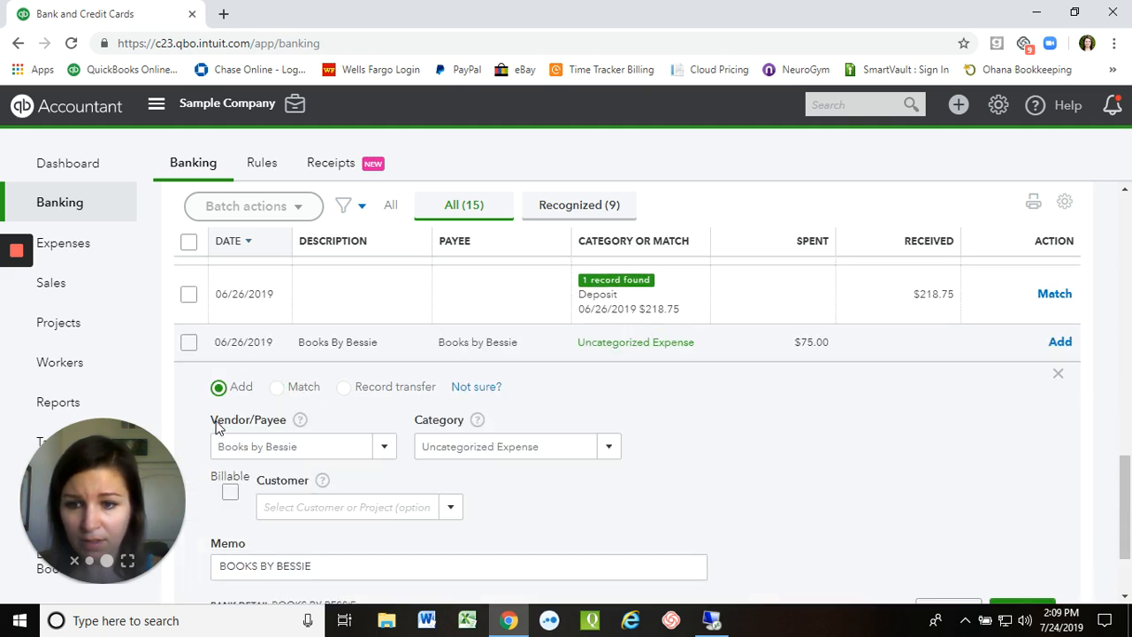
- Review the Books By Bessie match, and match the 06/28/2019 $75.00 transaction to Expense 76 of the same date
click(294, 389)
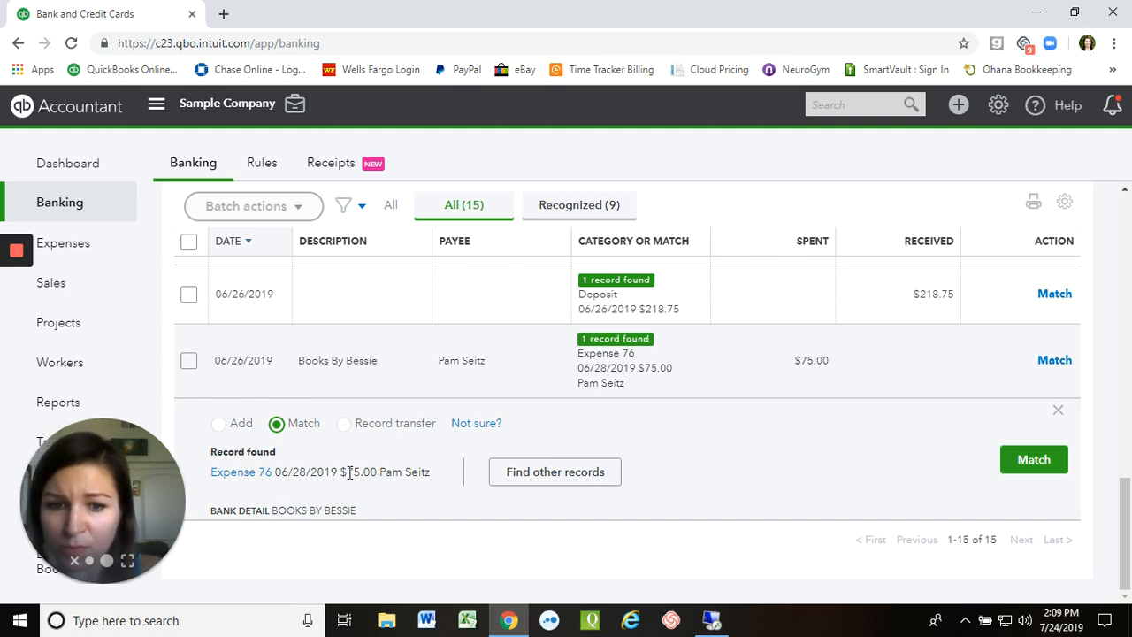
scroll(431, 475, up, 10)
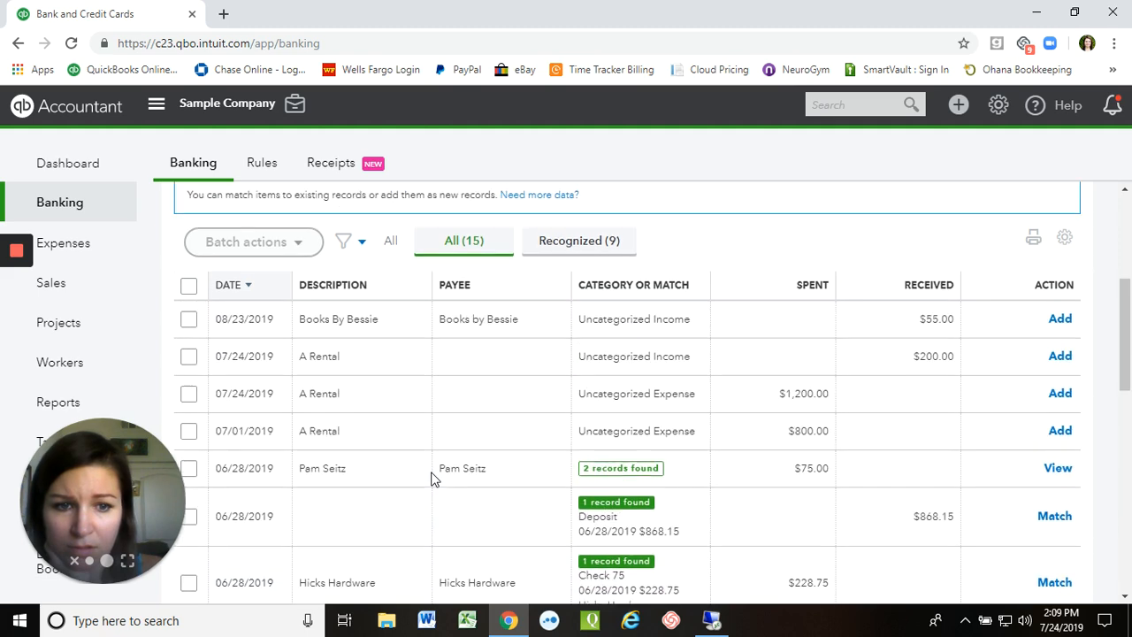
click(519, 478)
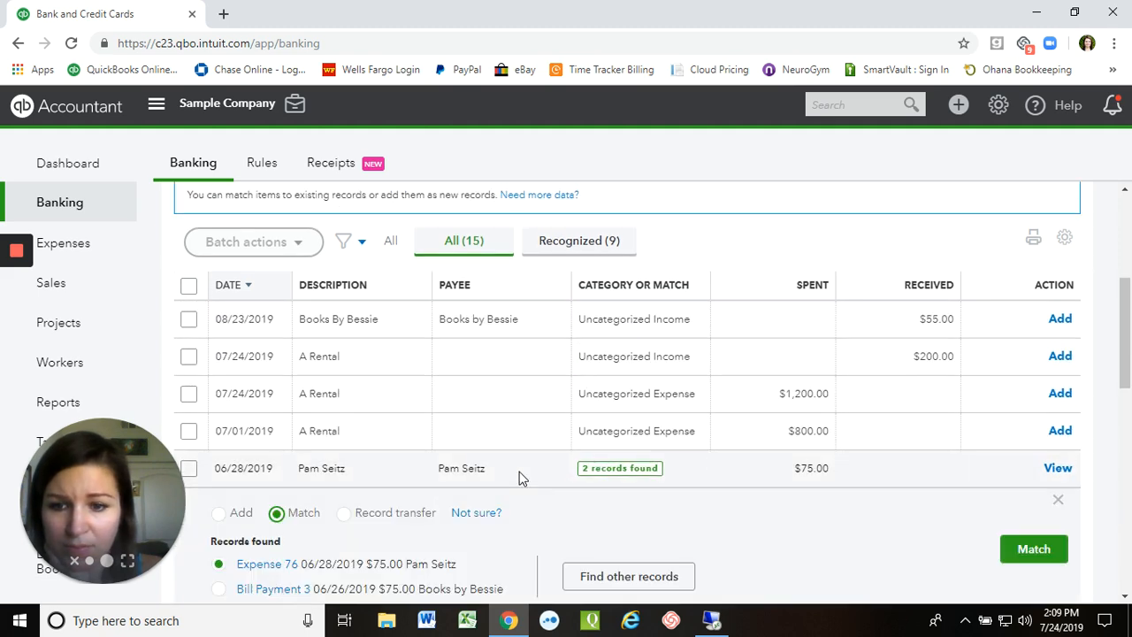
scroll(519, 478, down, 1)
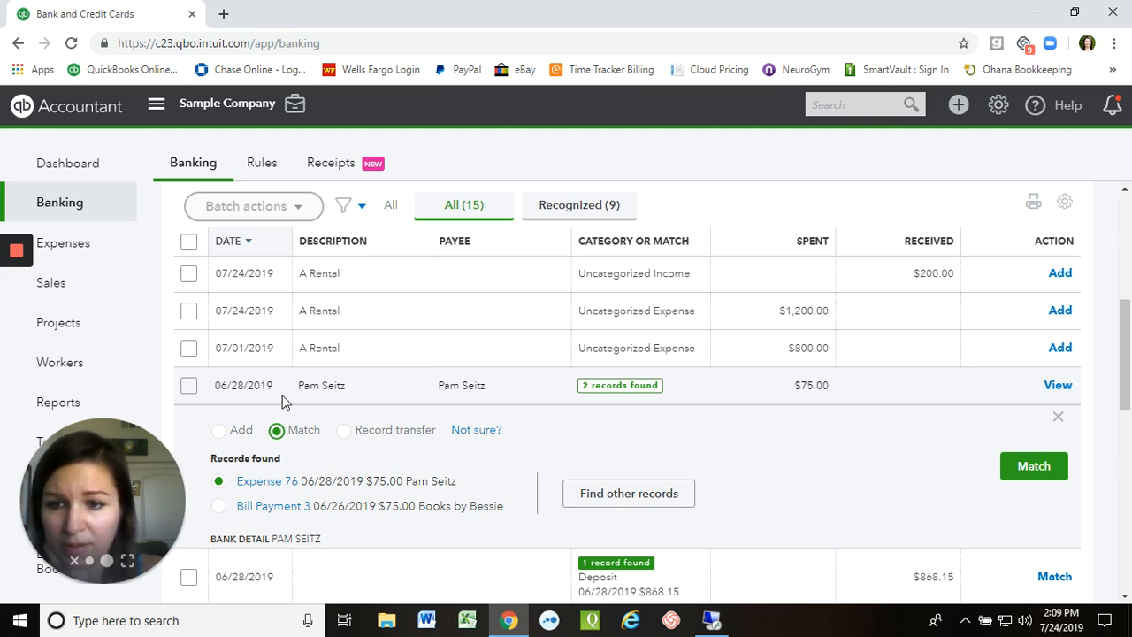
click(1021, 477)
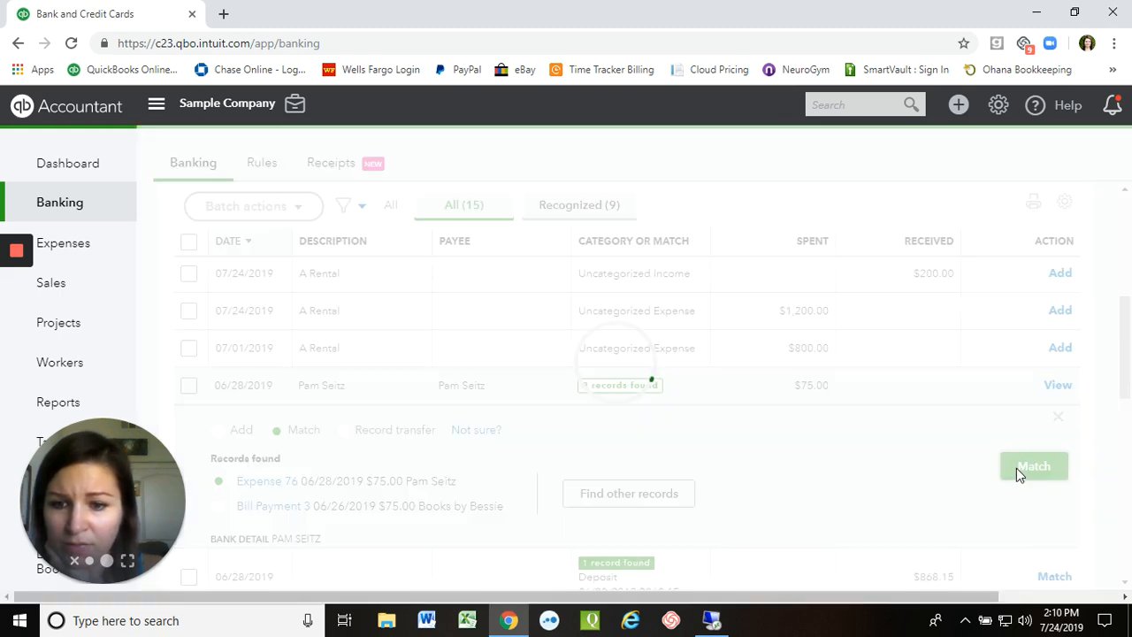
- Find a match for the 06/26/2019 Books By Bessie $75.00 transaction, save it against Bill Payment 3, and dismiss the introductory pop-ups
scroll(532, 469, down, 10)
scroll(532, 475, down, 1)
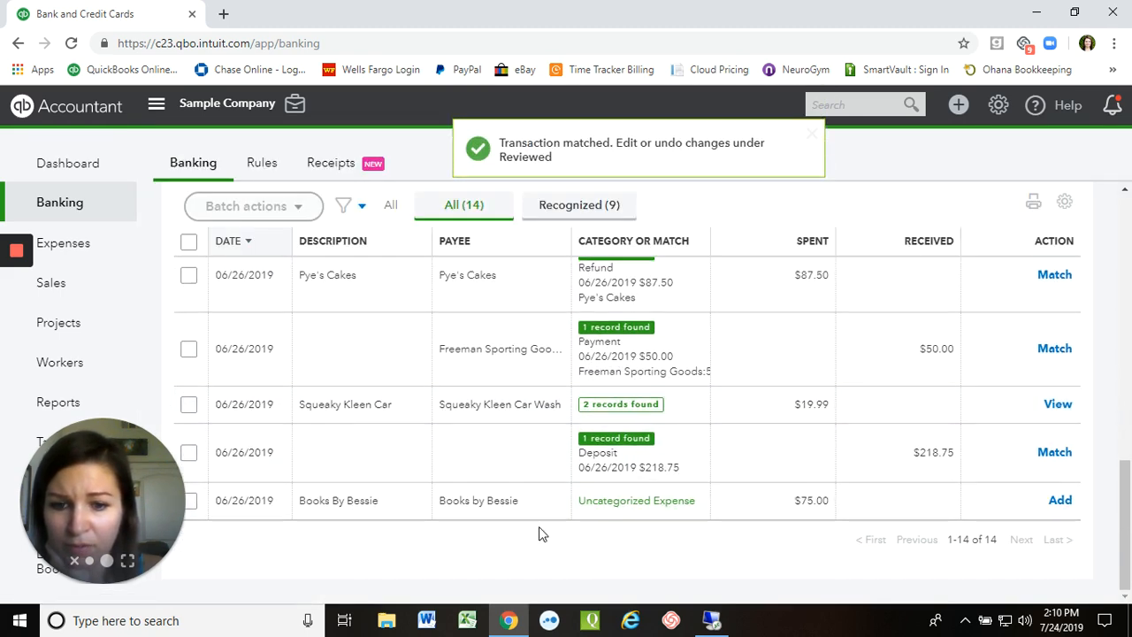
click(538, 504)
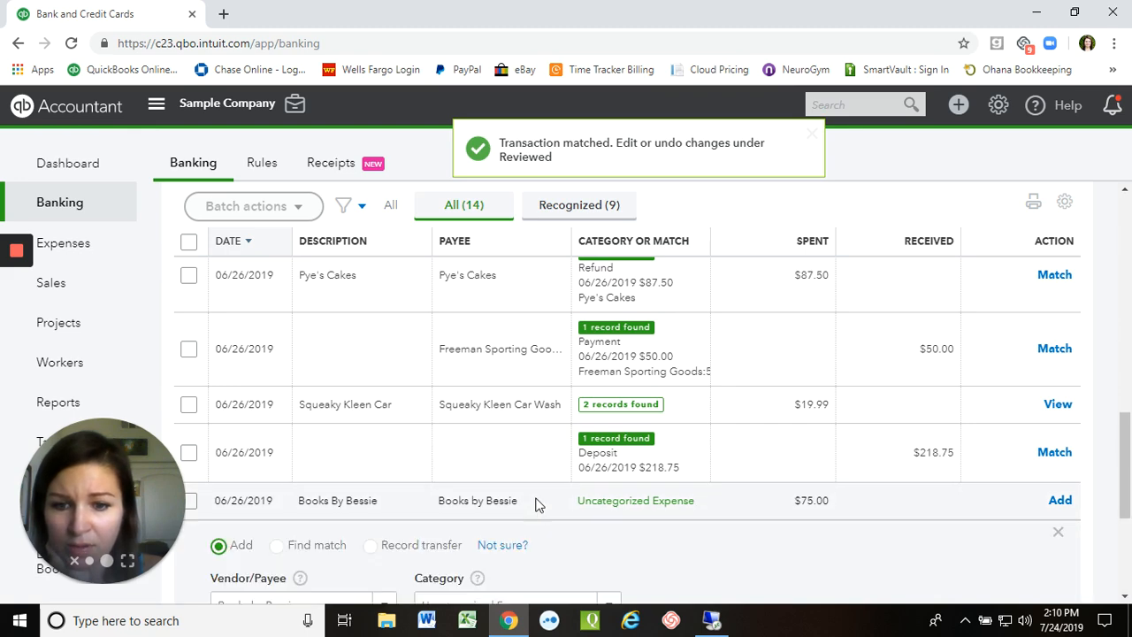
click(278, 379)
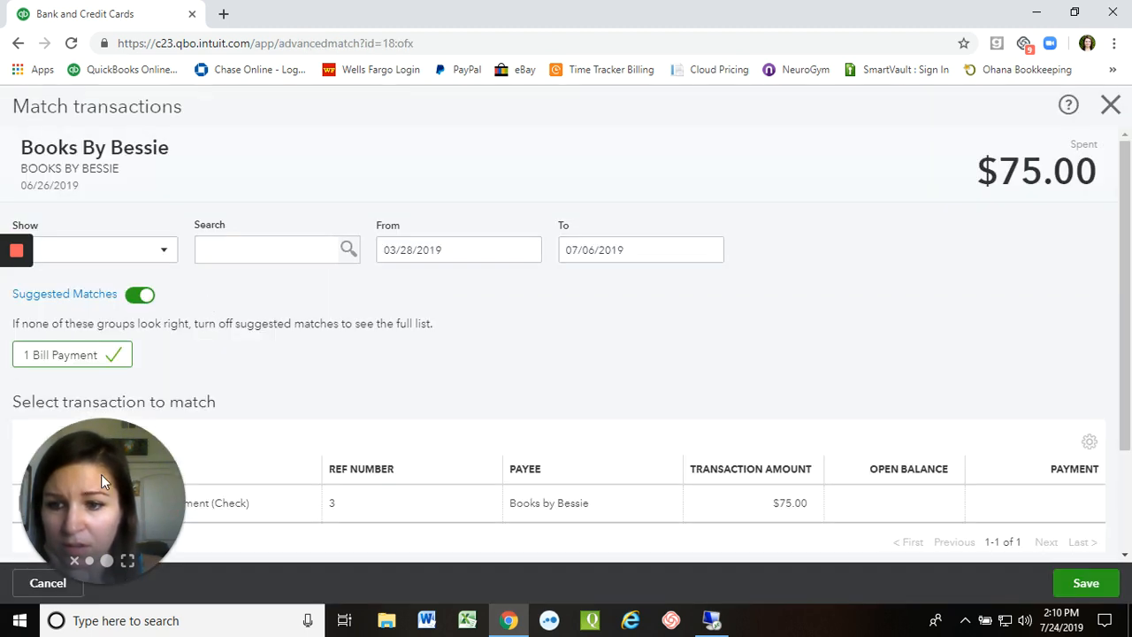
drag(100, 474, 610, 336)
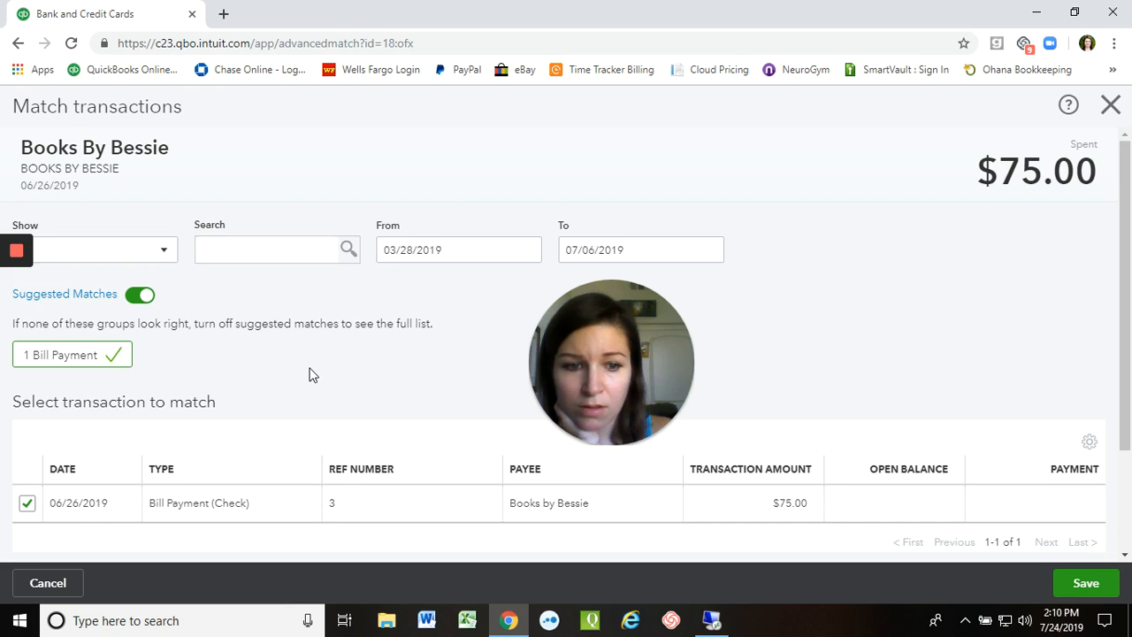
scroll(310, 374, down, 1)
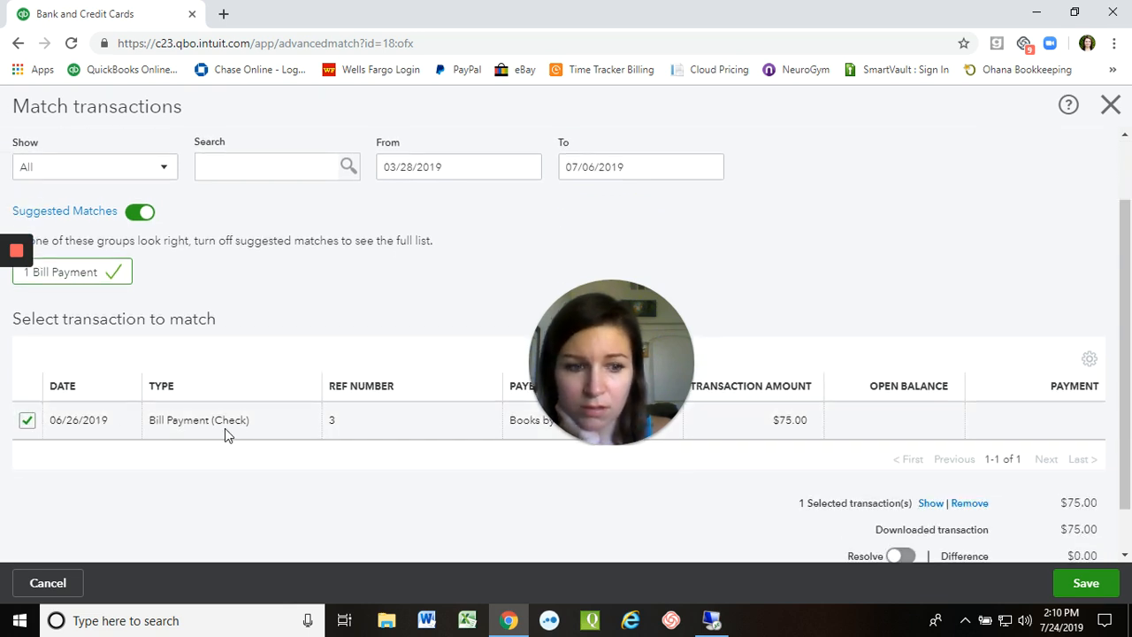
scroll(230, 432, down, 1)
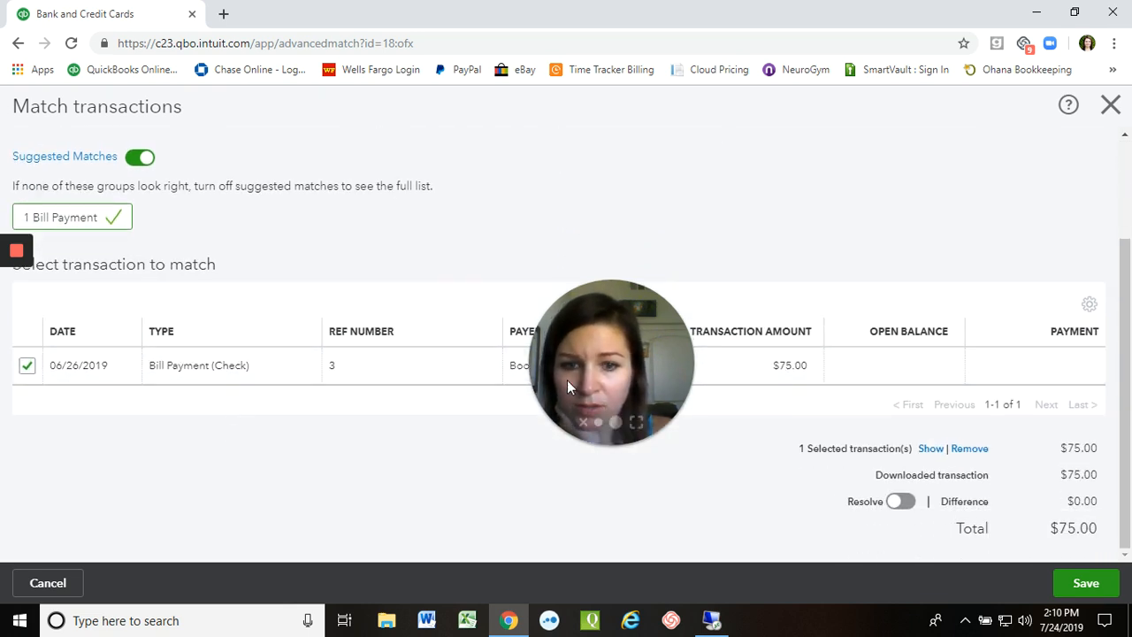
drag(567, 380, 72, 495)
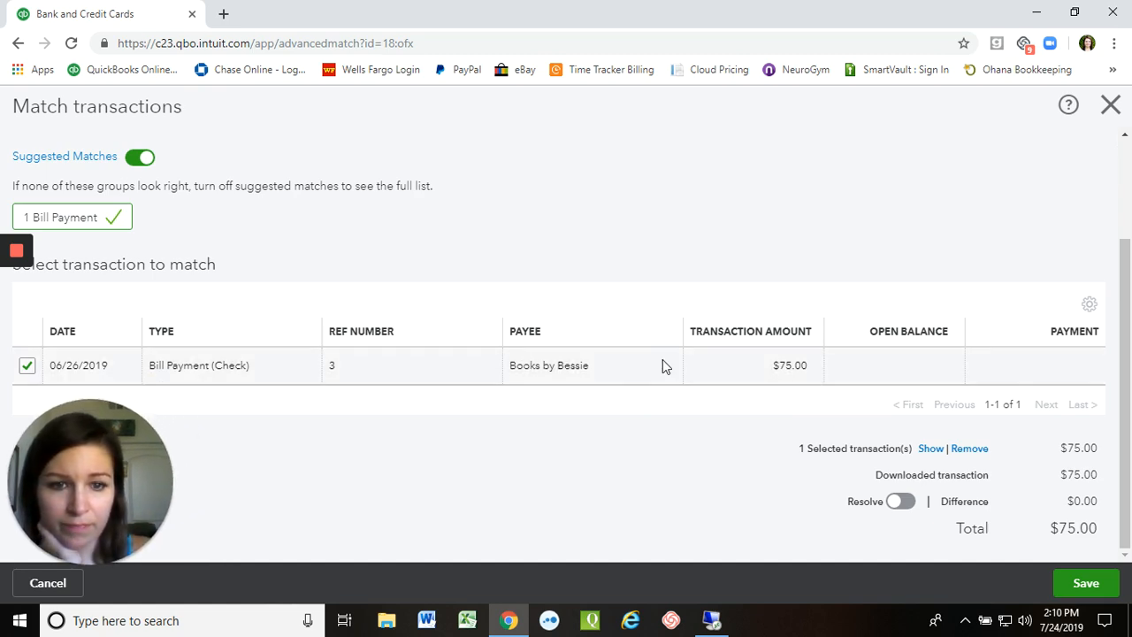
click(1086, 583)
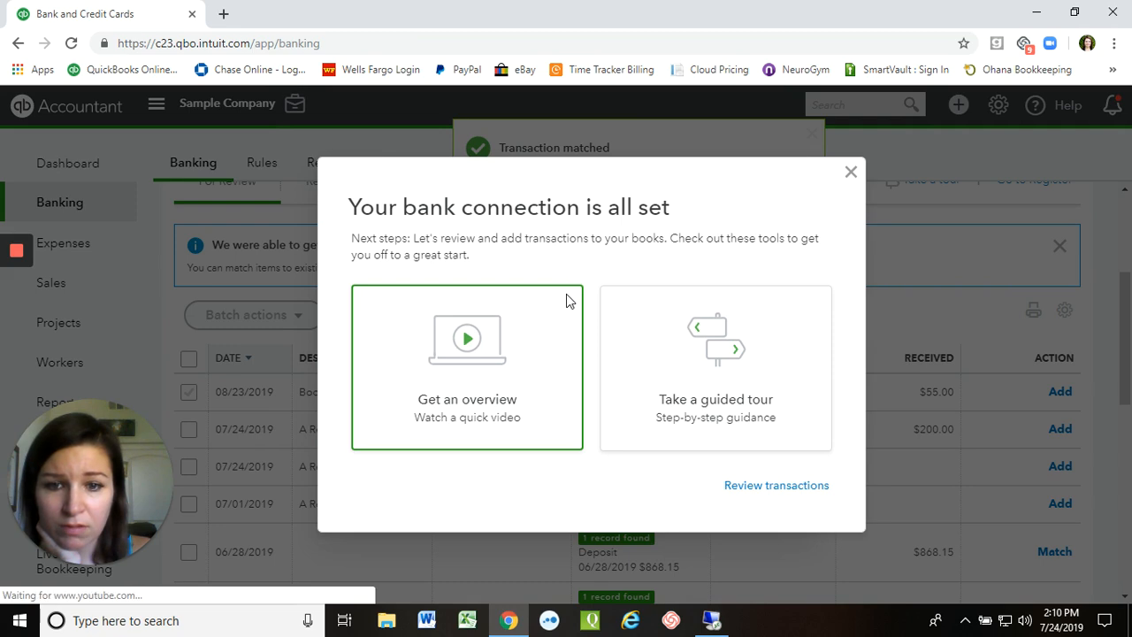
click(849, 176)
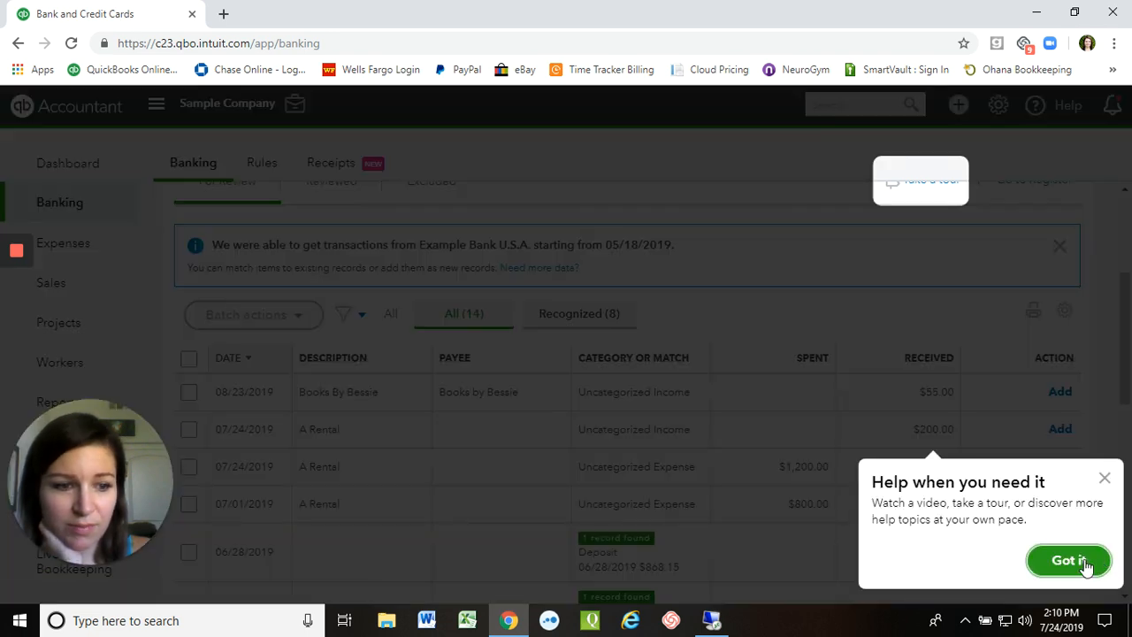
click(1068, 560)
- Match the 06/26/2019 $218.75 deposit to its found record and the Squeaky Kleen Car Wash $19.99 transaction to the 06/26/2019 Check Debit
scroll(674, 495, down, 10)
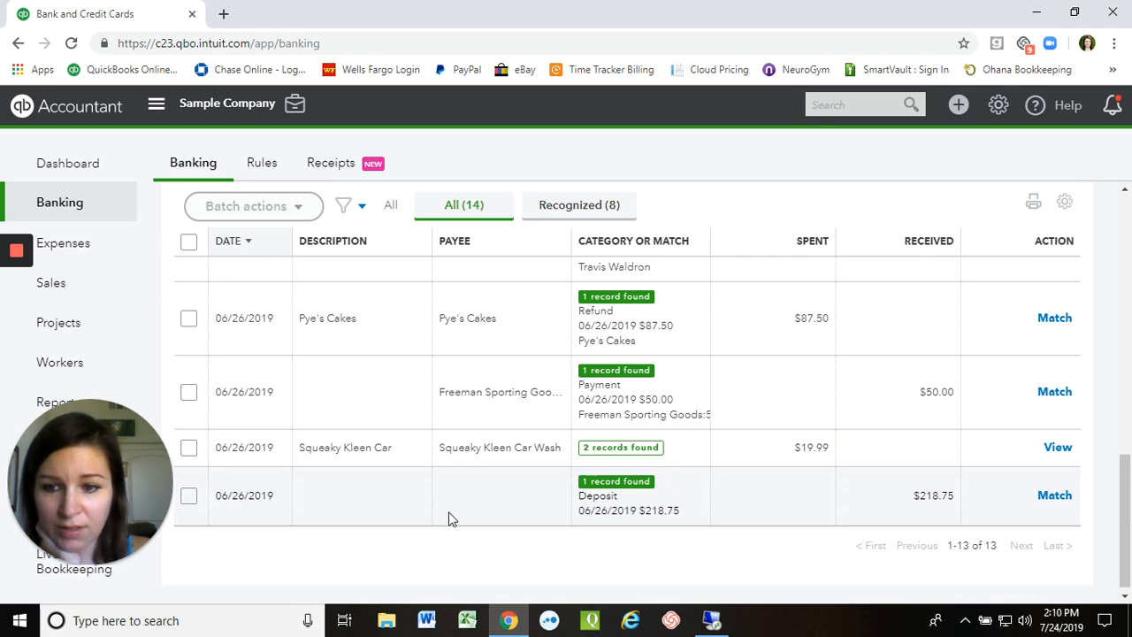
click(1052, 497)
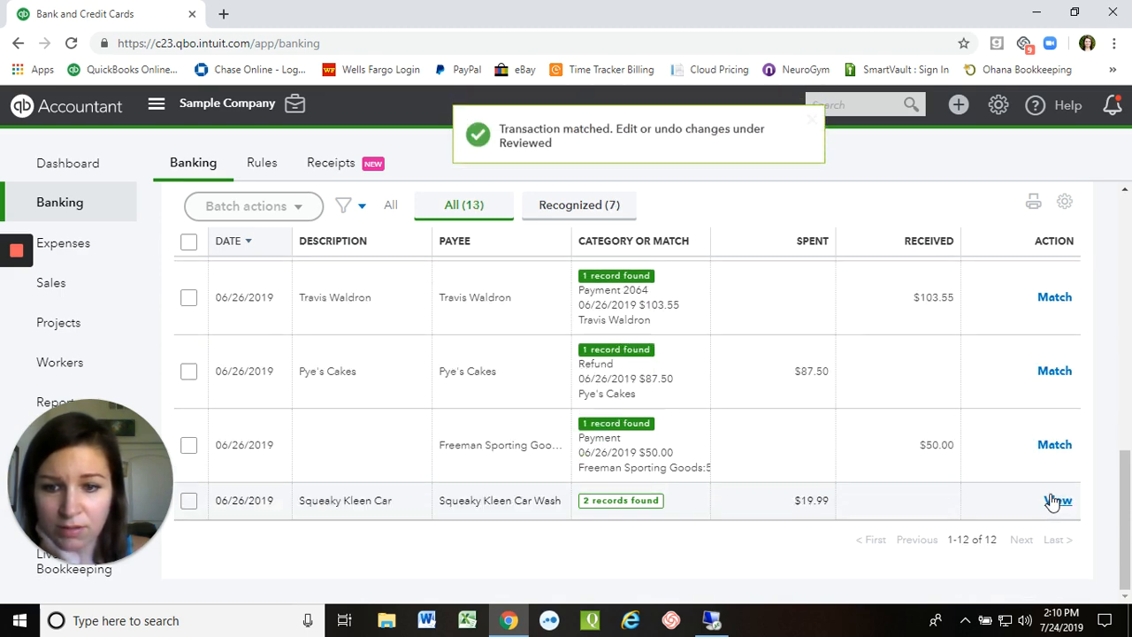
click(692, 507)
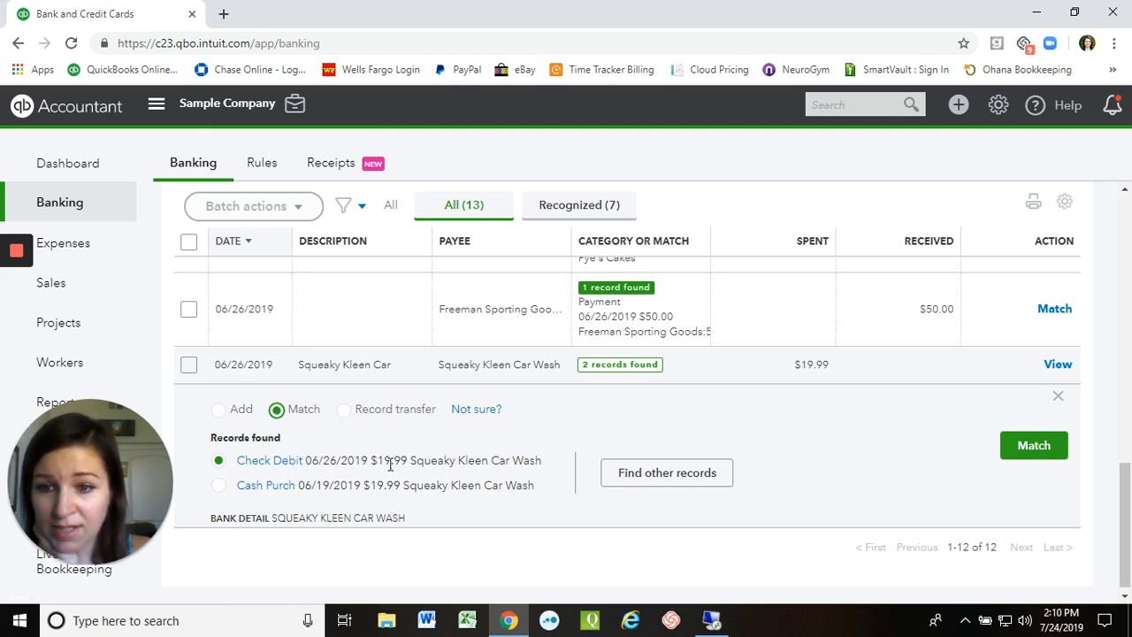
click(1013, 451)
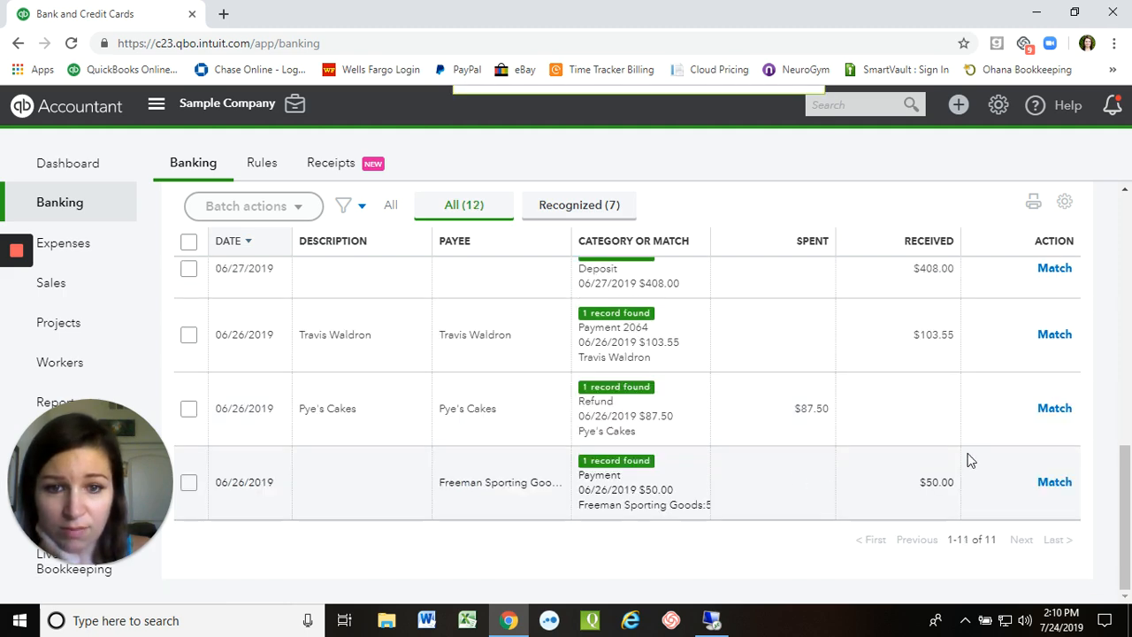
- Match the 06/26/2019 Freeman Sporting Goods $50.00, Pye's Cakes $87.50 and $103.55 payment transactions to their found records
click(770, 492)
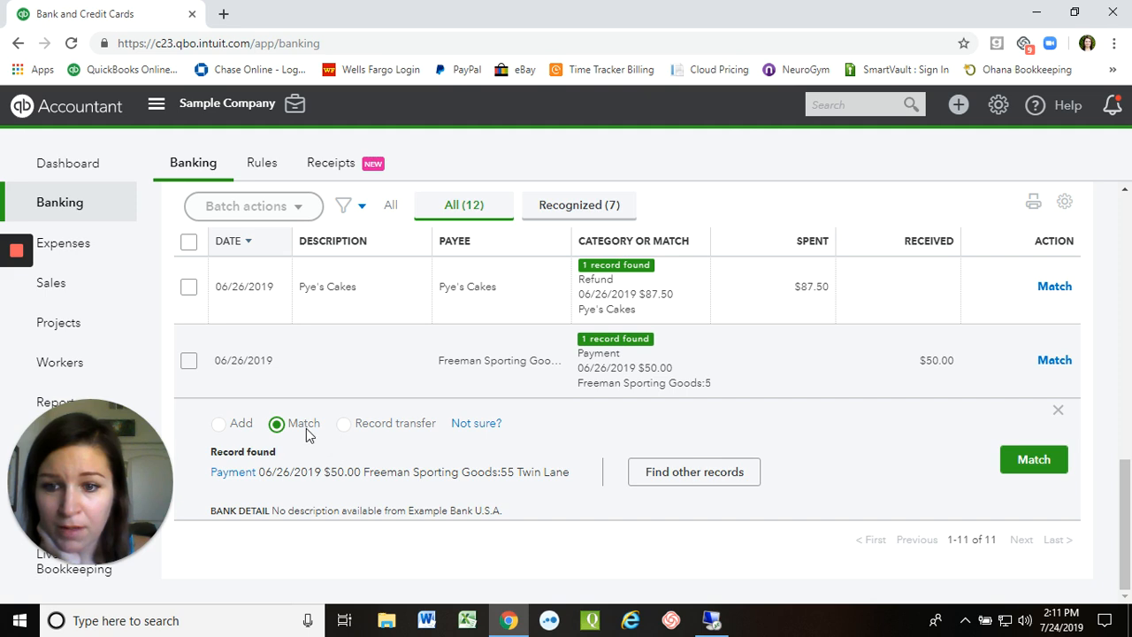
click(1043, 458)
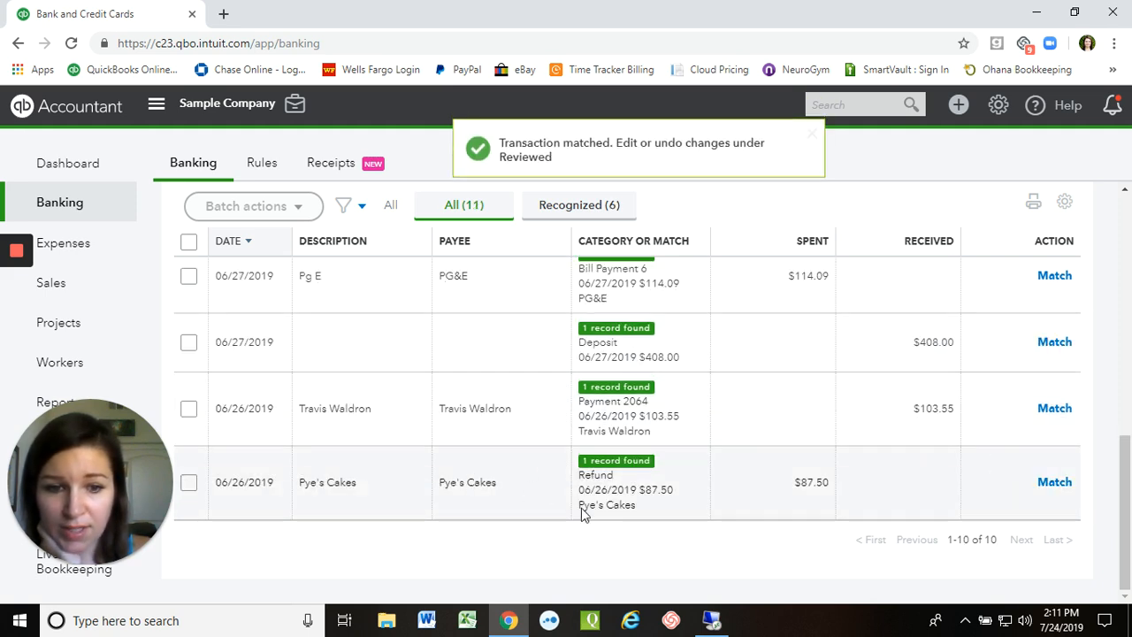
click(1056, 484)
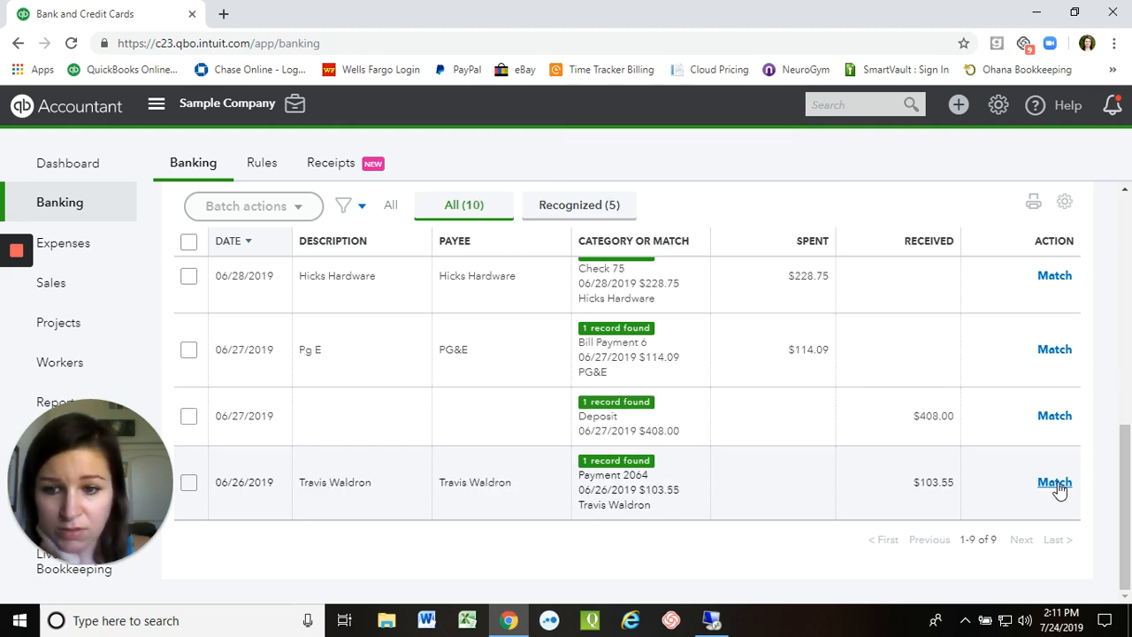
click(1056, 484)
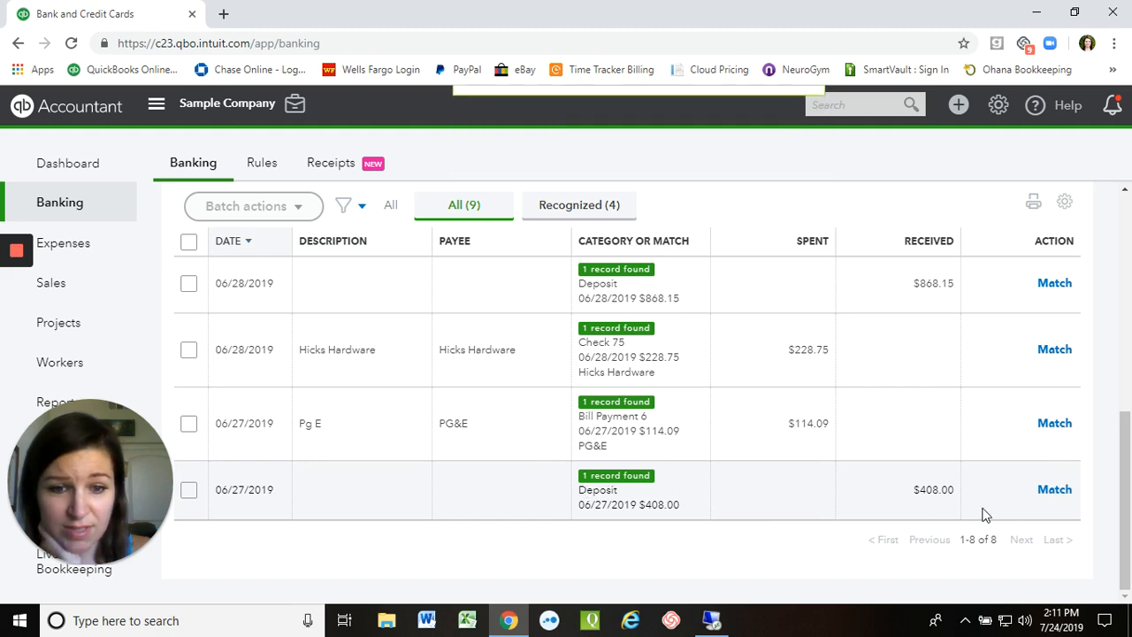
- Match the 06/27/2019 $408.00 deposit and PG&E $114.09, and the 06/28/2019 Hicks Hardware $228.75 and $868.15 deposit to their found records
click(1055, 494)
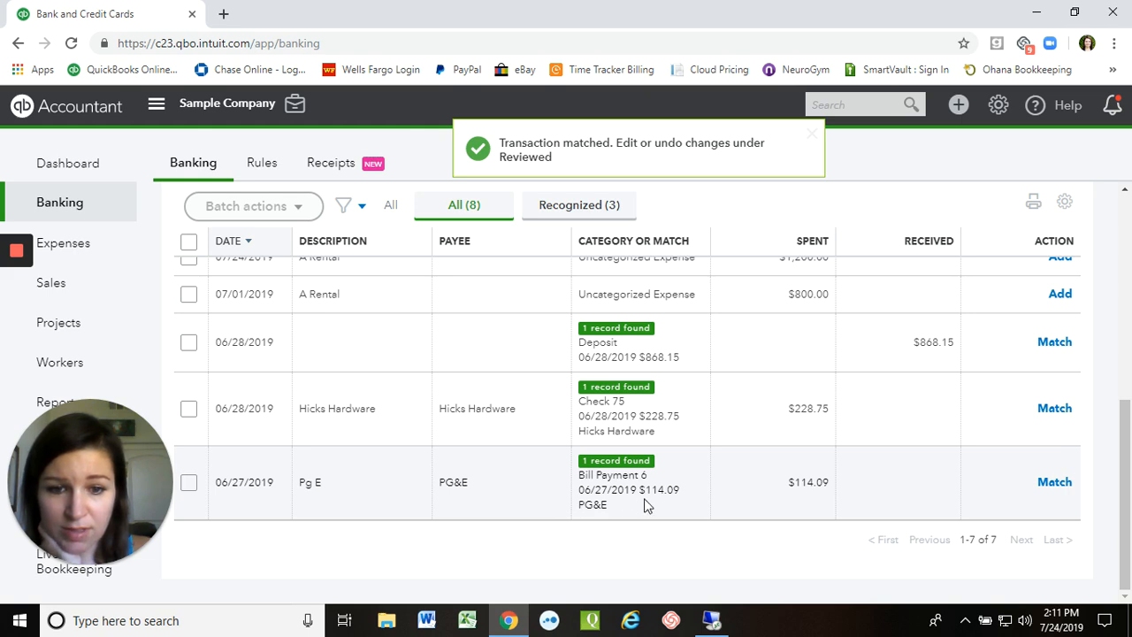
click(1048, 486)
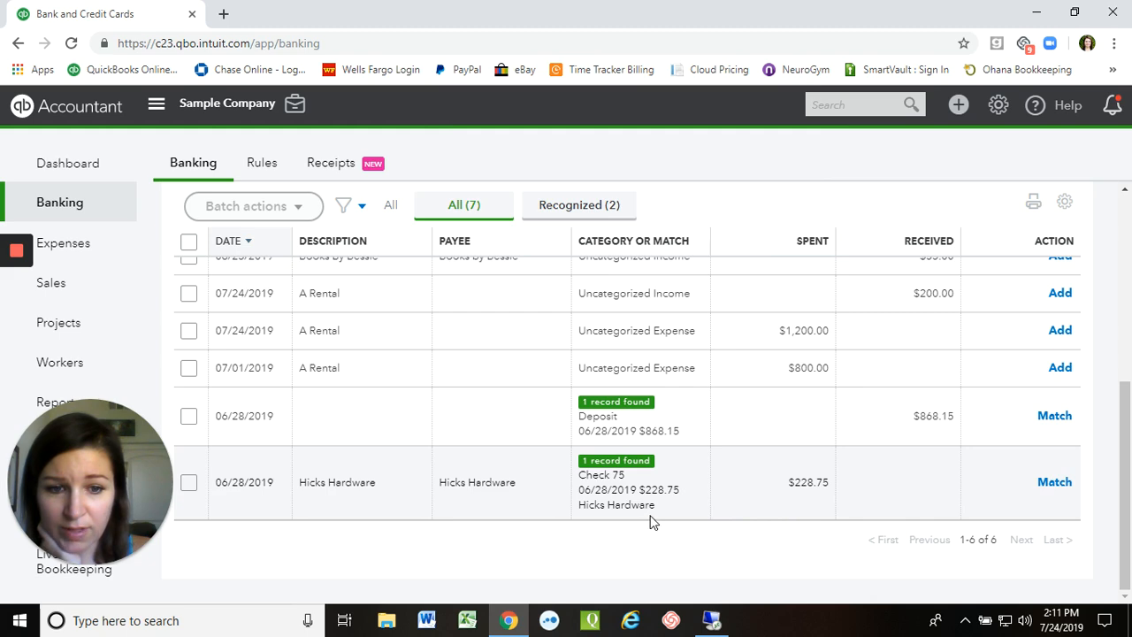
click(1053, 484)
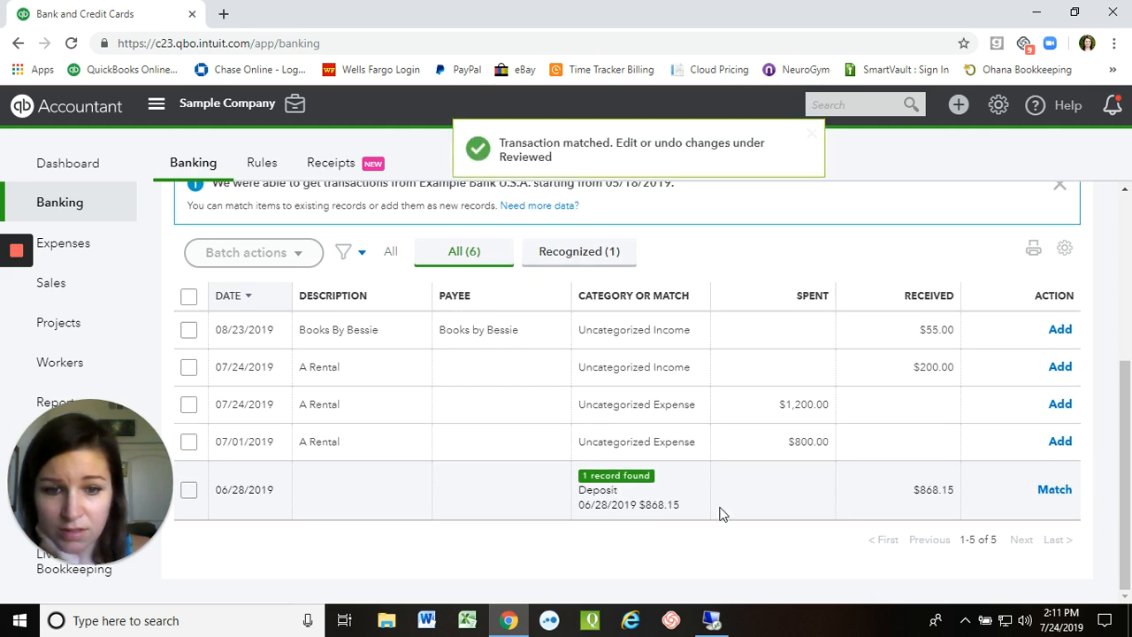
click(1054, 491)
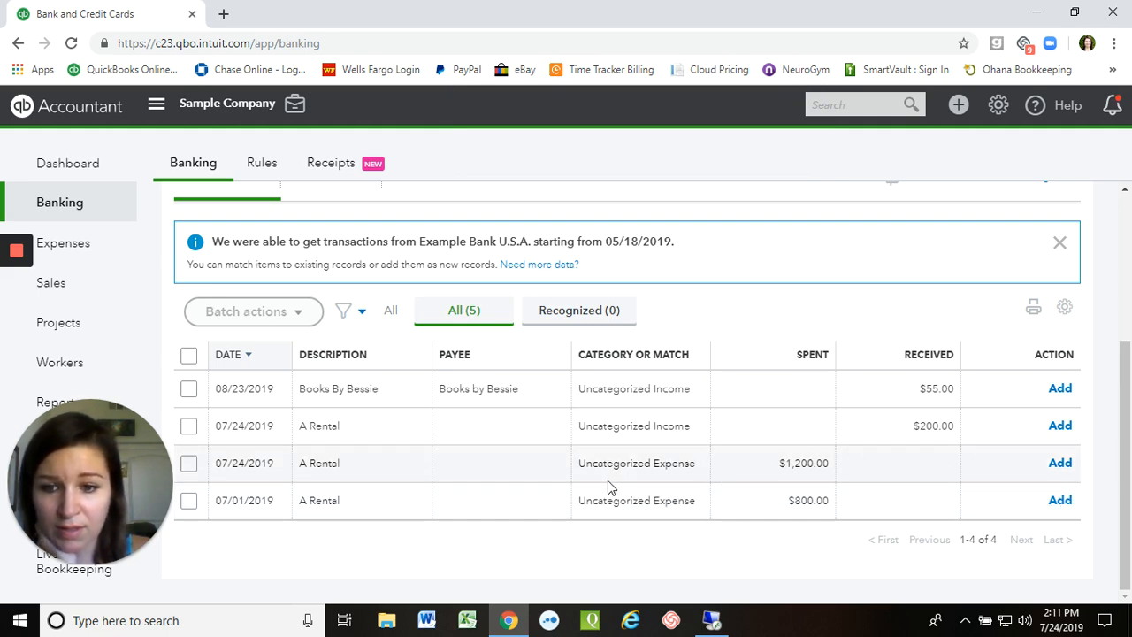
- Create A1 Rental as a new vendor and assign it as payee of the 07/01/2019 A Rental $800.00 transaction
click(375, 506)
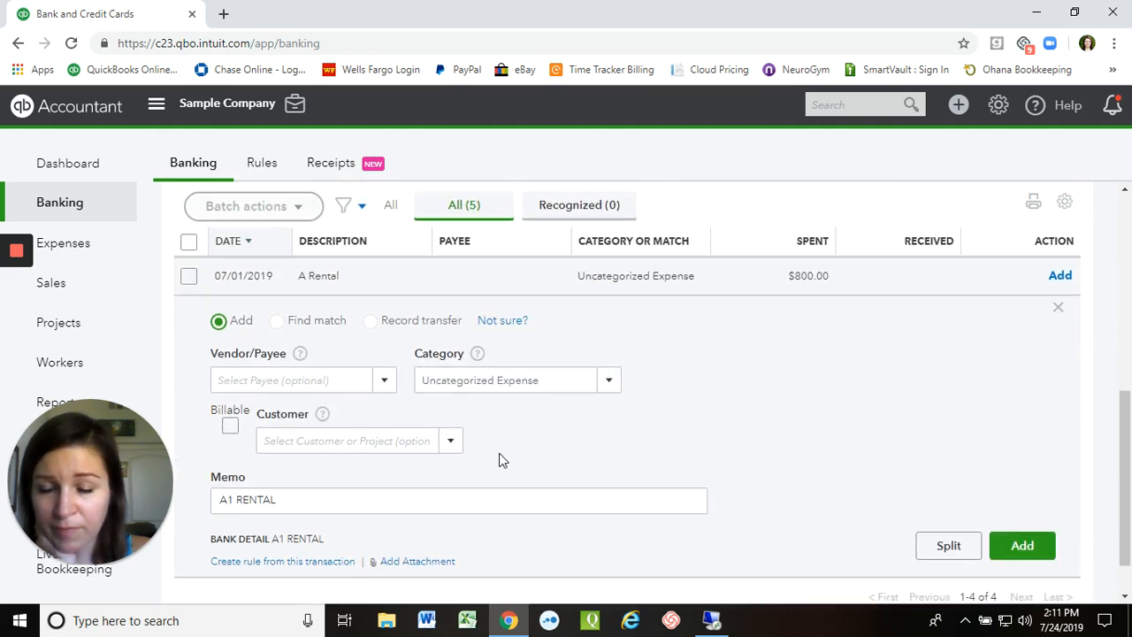
scroll(498, 455, up, 1)
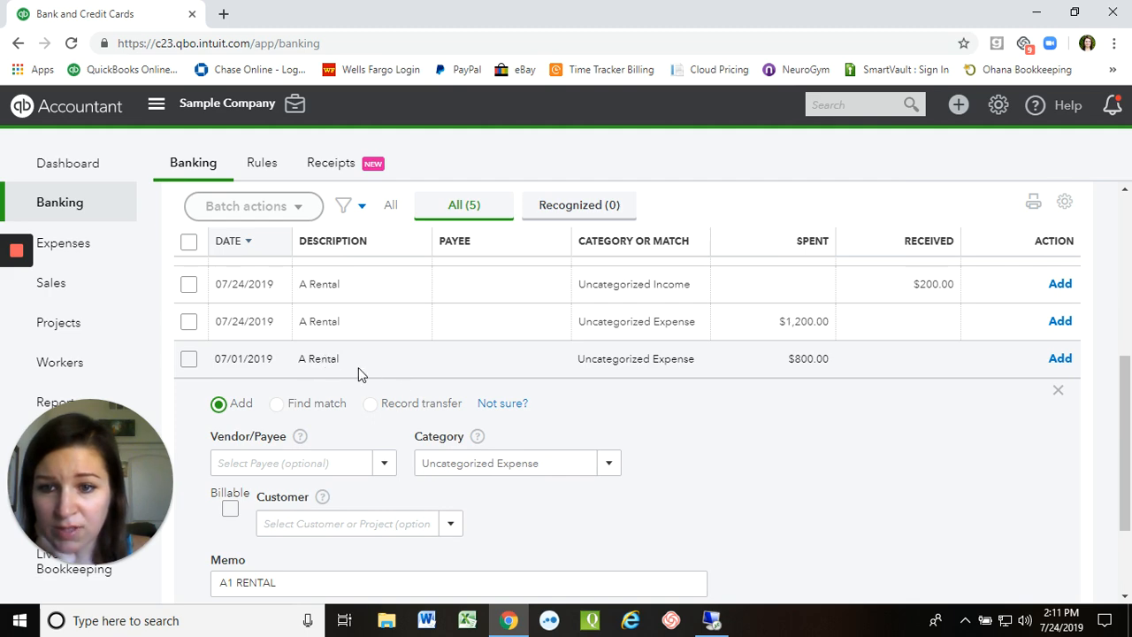
scroll(393, 377, down, 1)
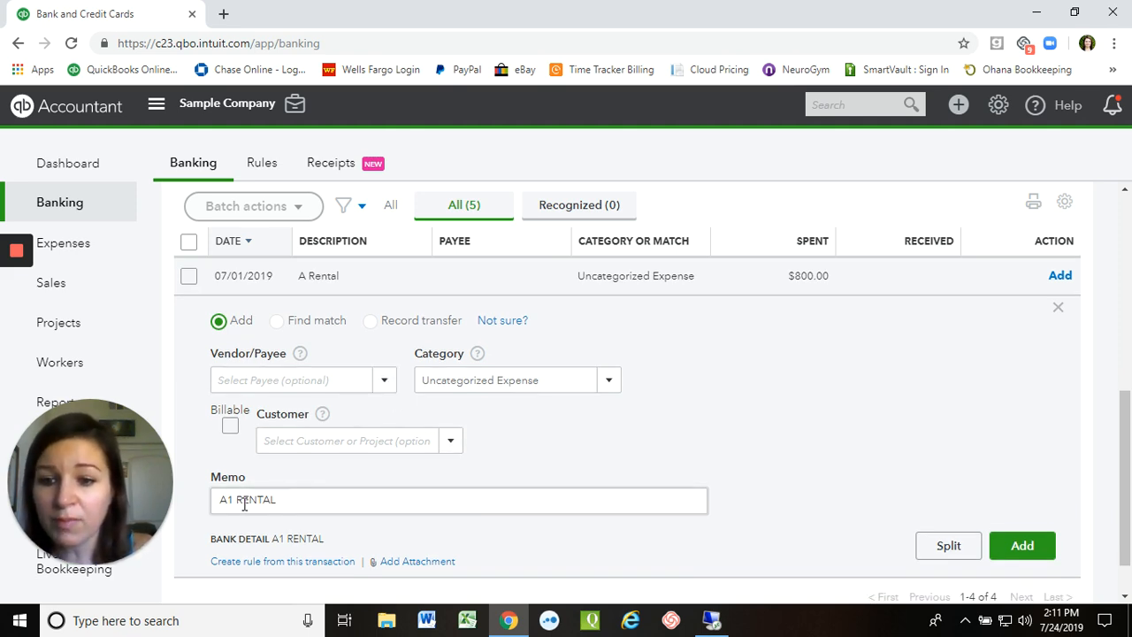
click(254, 380)
text(A)
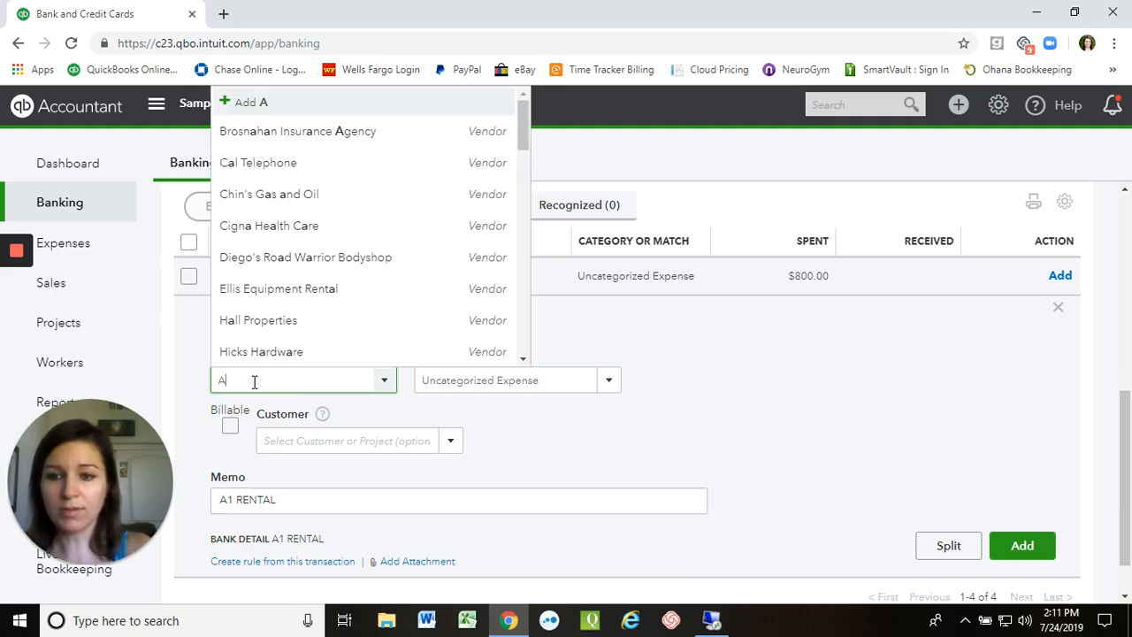
text(1)
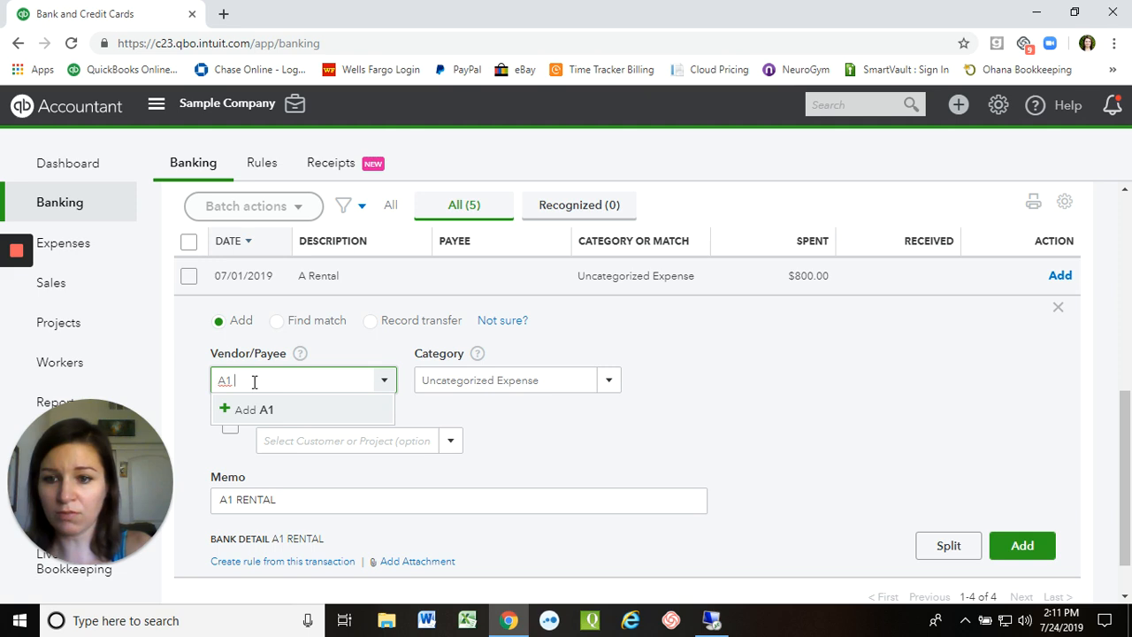
text( Rental)
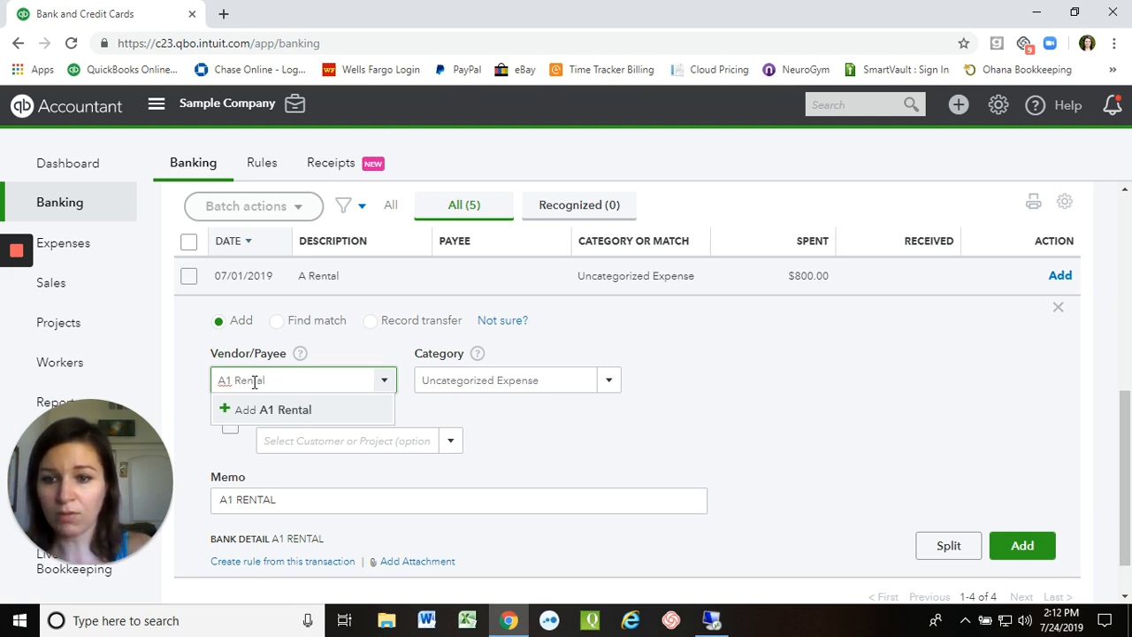
click(281, 411)
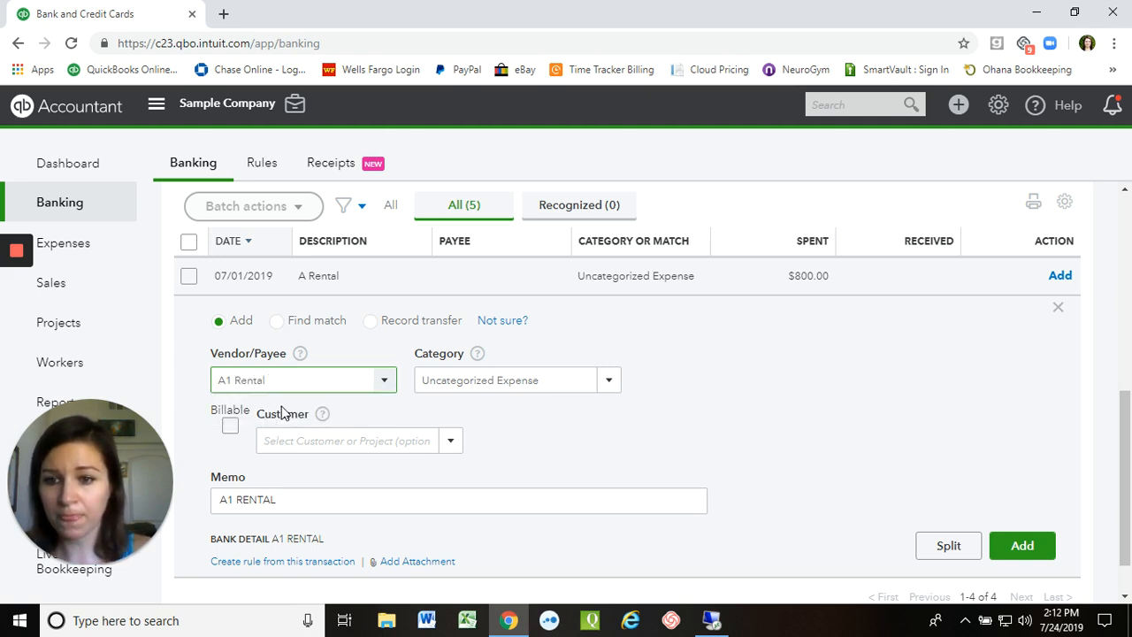
click(312, 389)
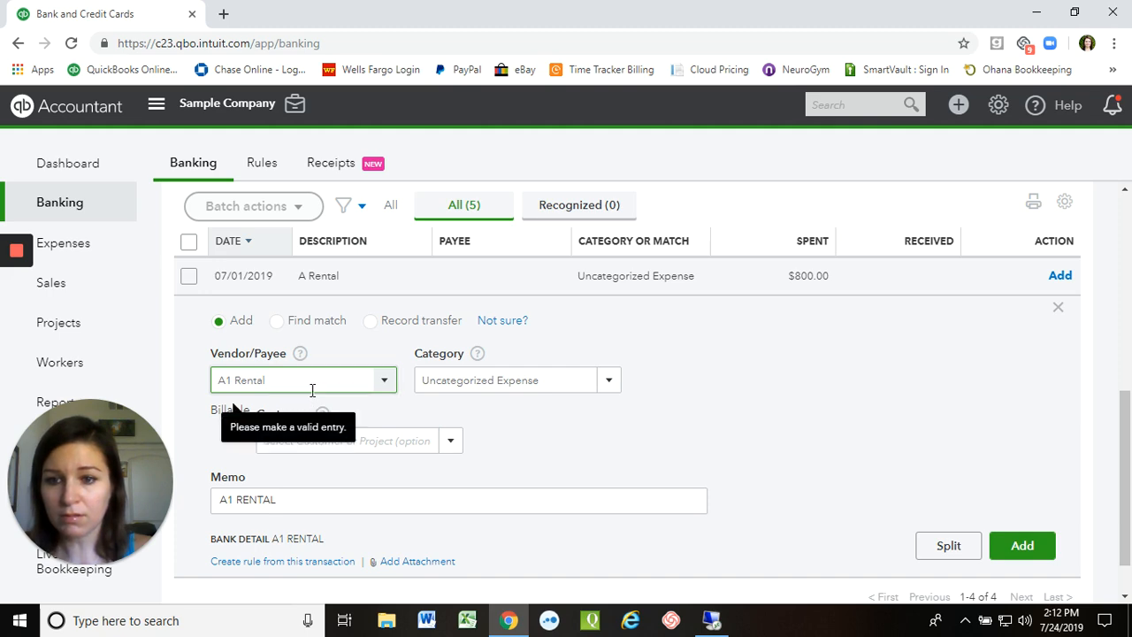
click(312, 389)
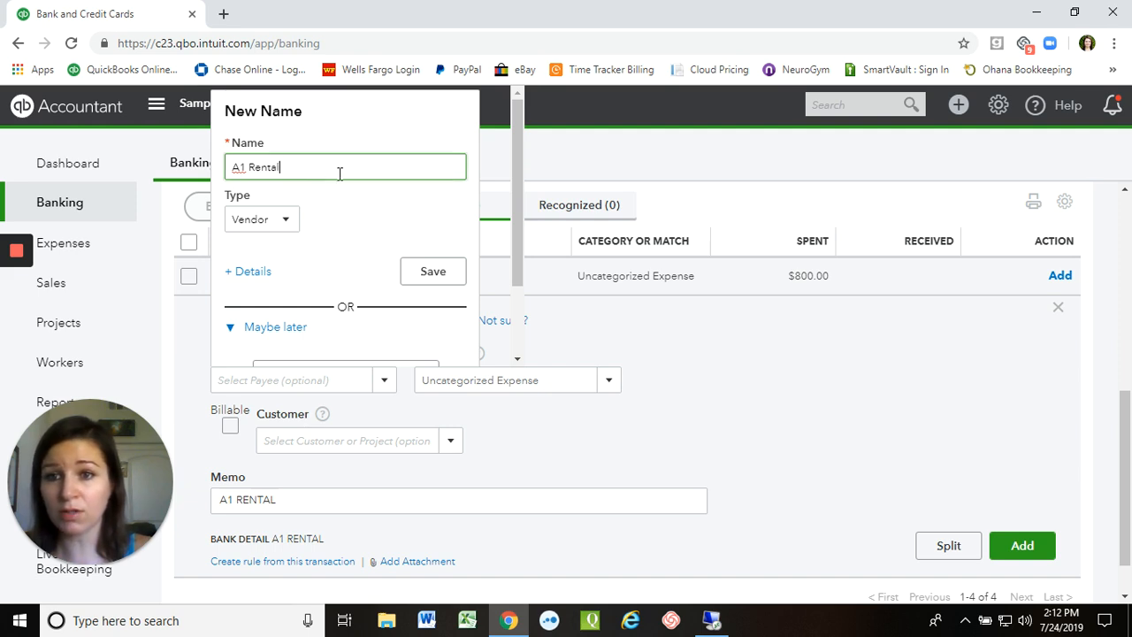
click(283, 222)
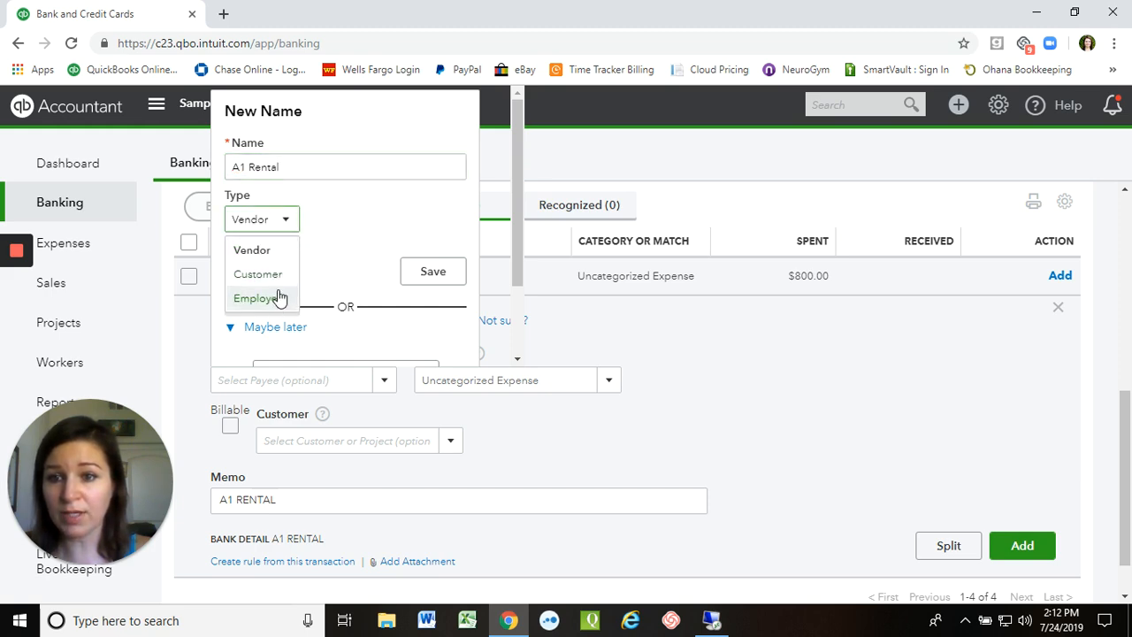
click(283, 251)
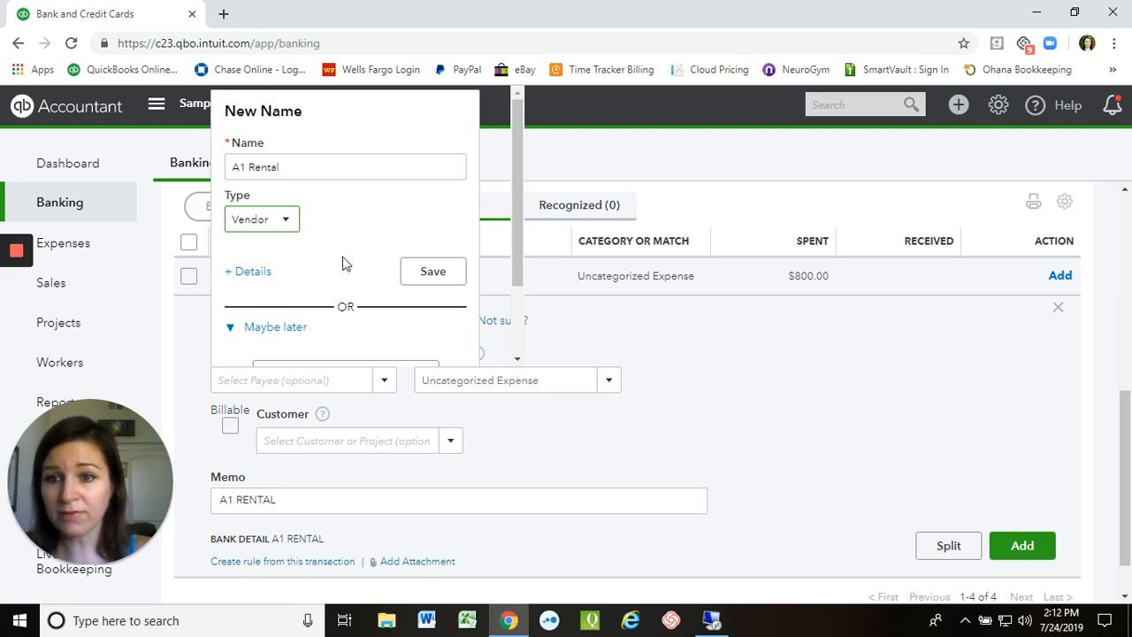
click(433, 275)
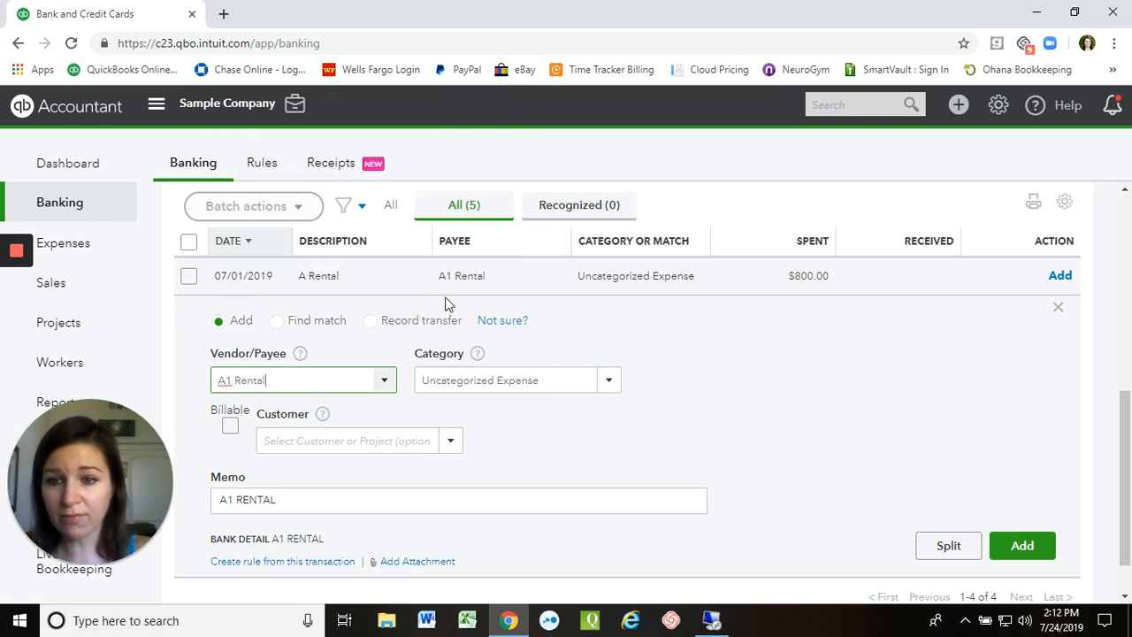
- Categorize the $800.00 A Rental transaction as Job Expenses:Equipment Rental and add it to the books
drag(537, 380, 419, 374)
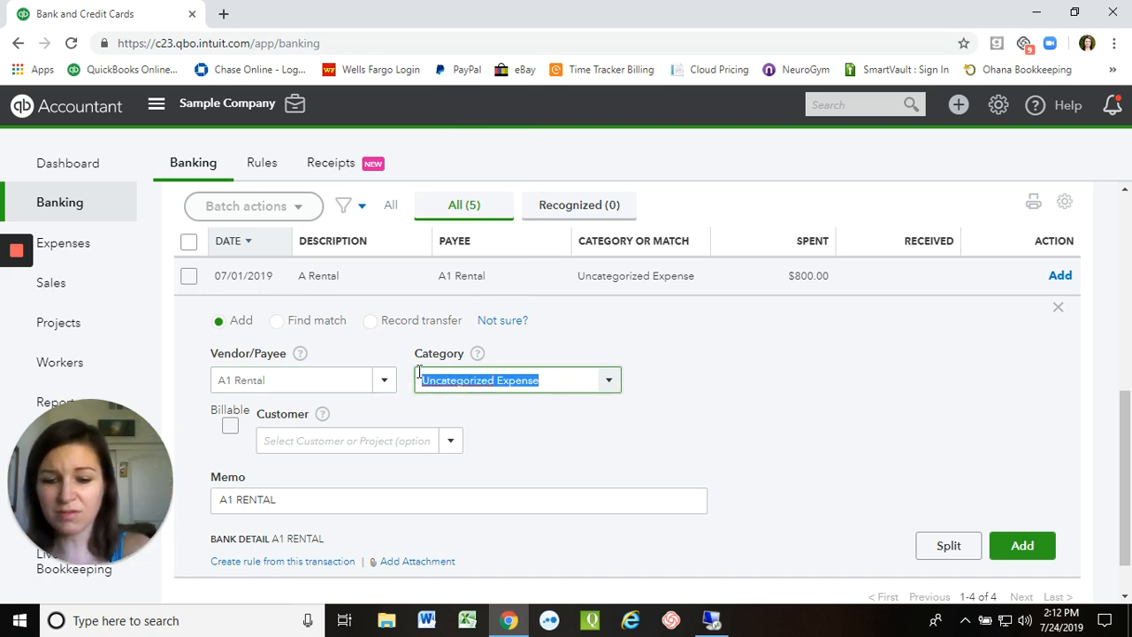
text(rent)
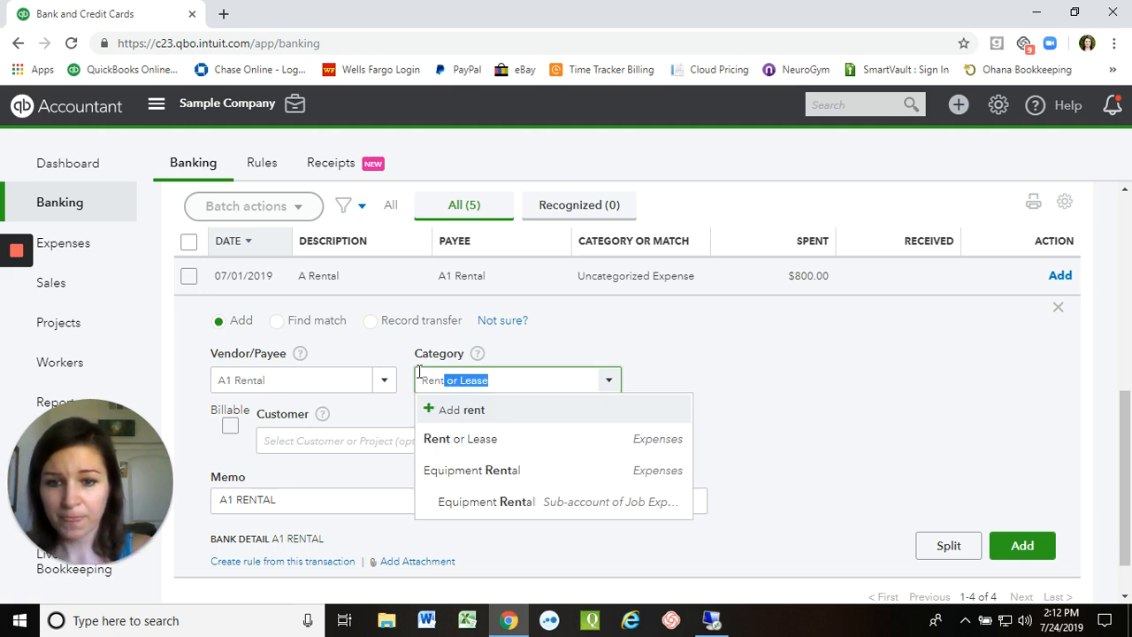
click(479, 502)
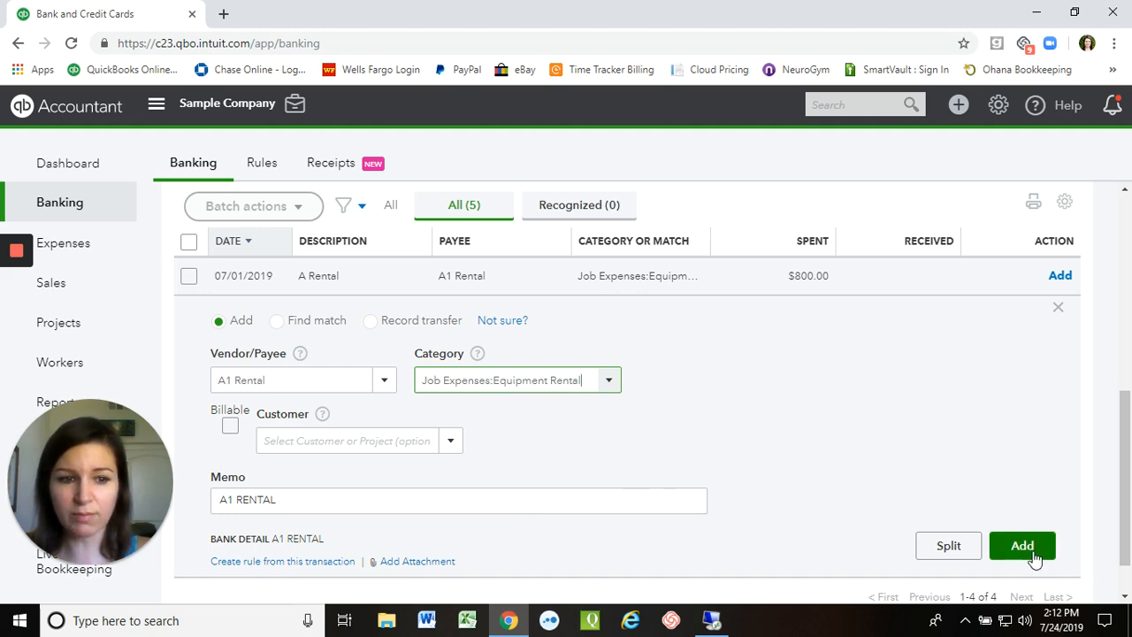
scroll(1033, 555, up, 1)
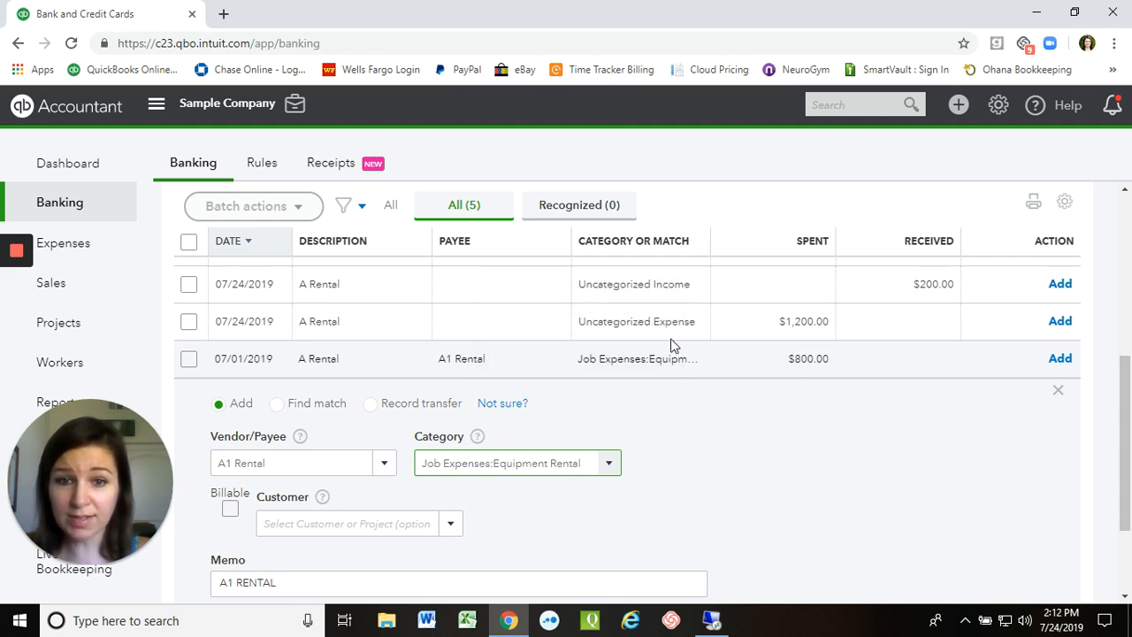
scroll(763, 442, down, 1)
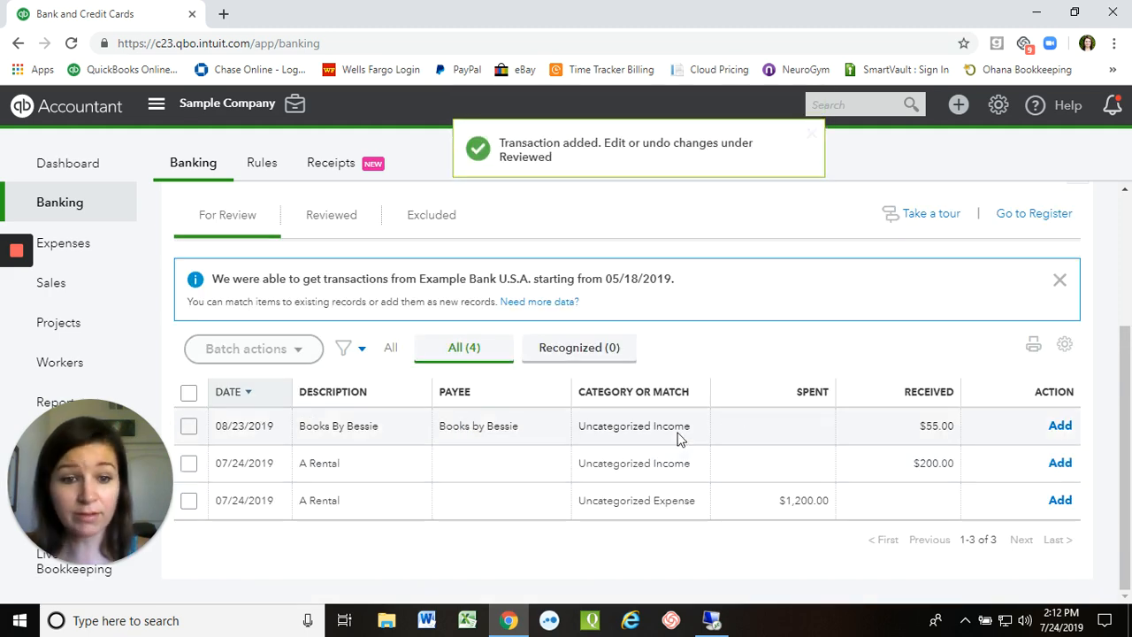
- Add the 07/24/2019 A Rental $1,200.00 expense with payee A1 Rental and category Job Expenses:Equipment Rental, and create the suggested rule without auto-add
click(374, 502)
click(286, 338)
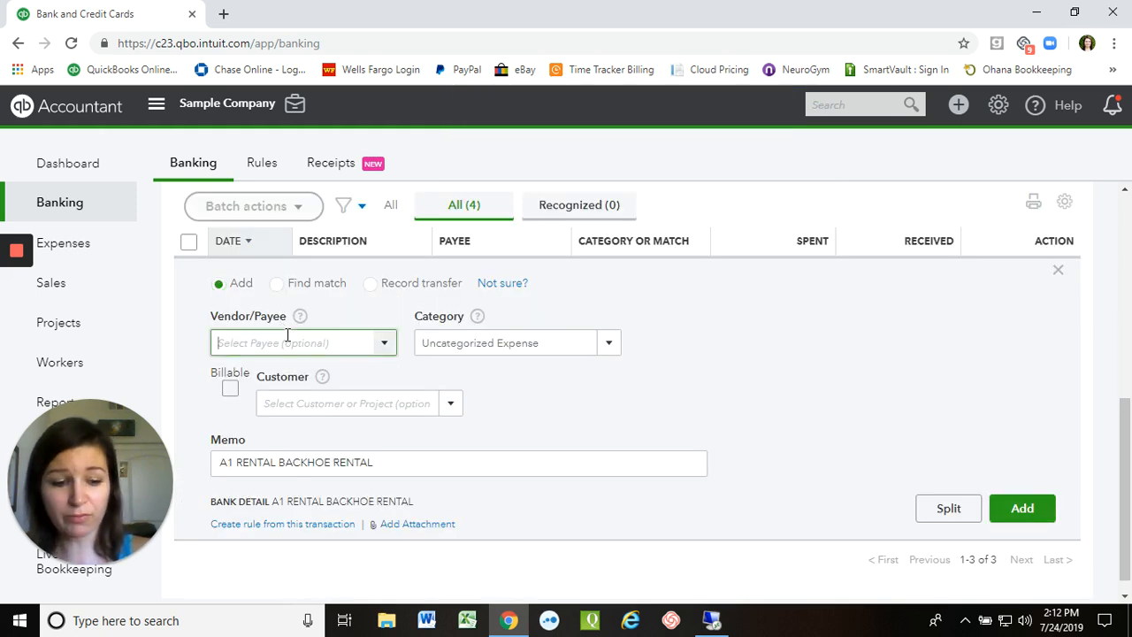
text(a1)
key(Tab)
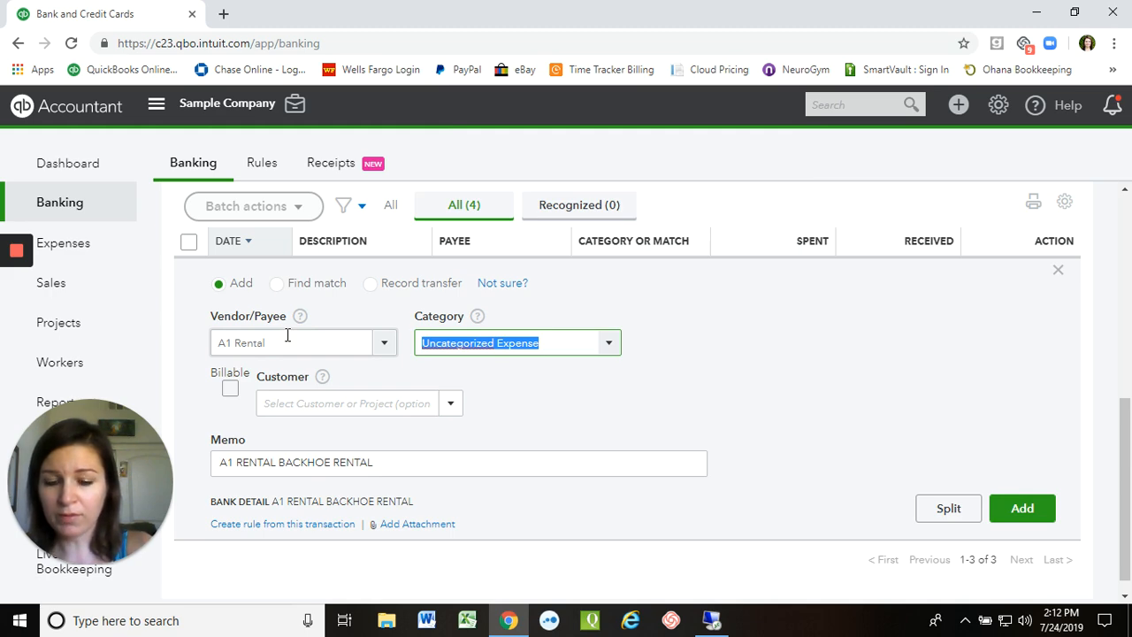
text(r)
text(ent)
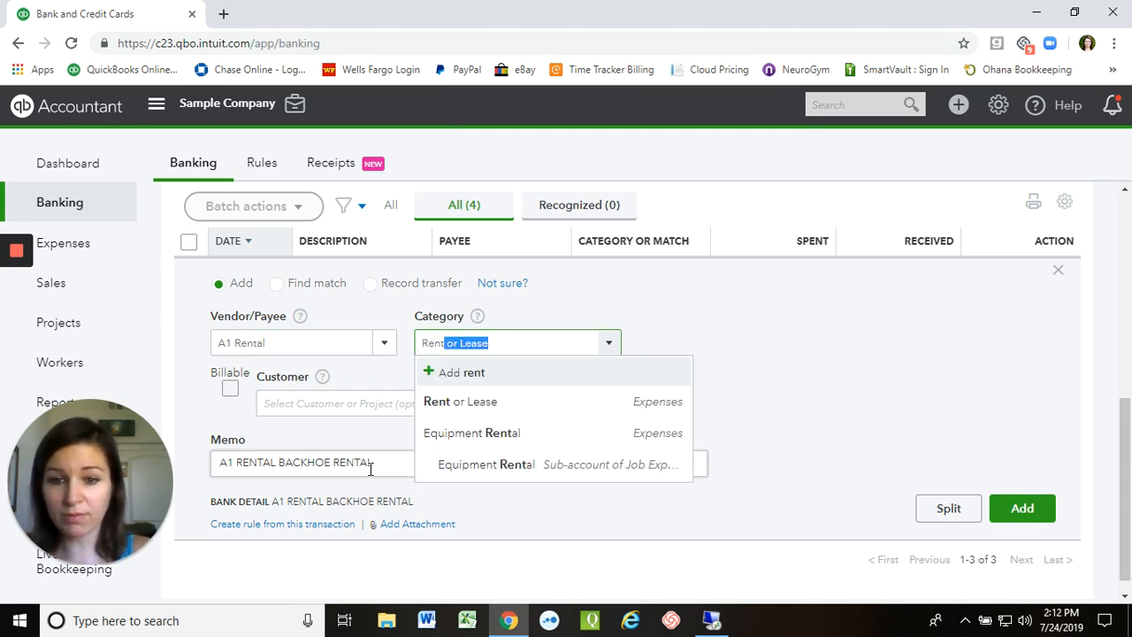
click(486, 474)
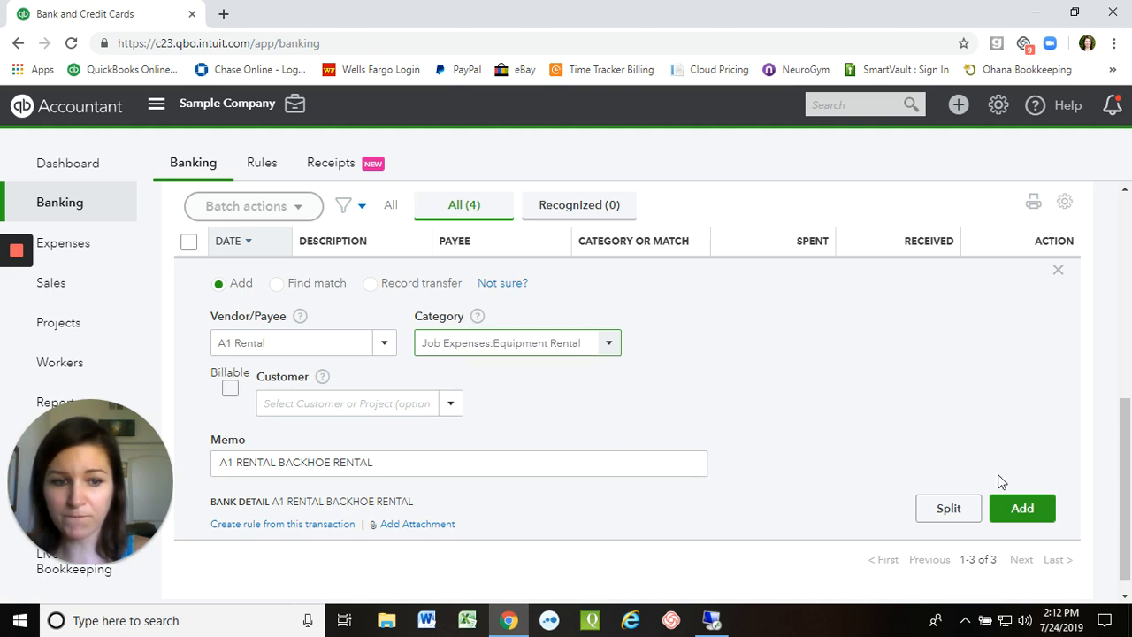
click(1022, 509)
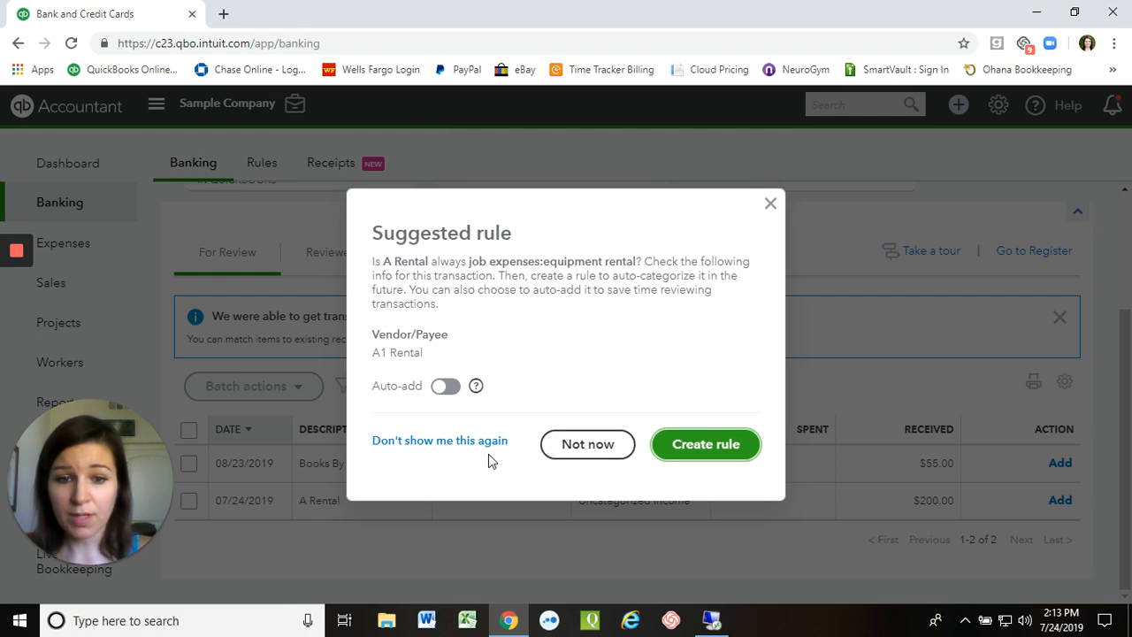
click(689, 446)
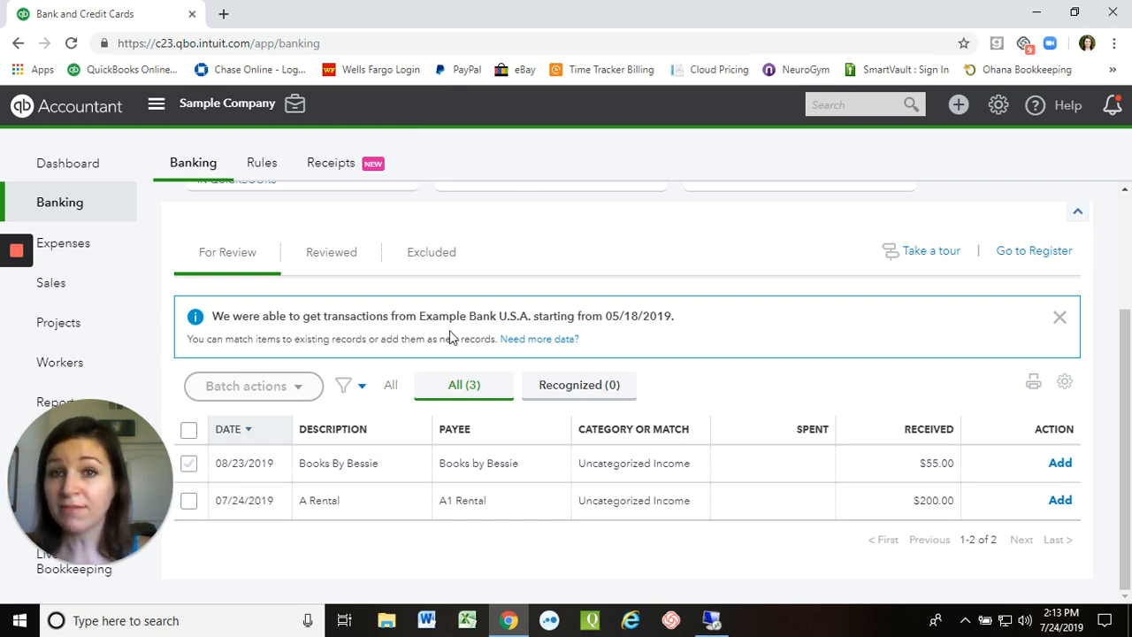
- Categorize the 07/24/2019 A Rental $200.00 backhoe deposit refund as Job Expenses:Equipment Rental and add it
click(382, 511)
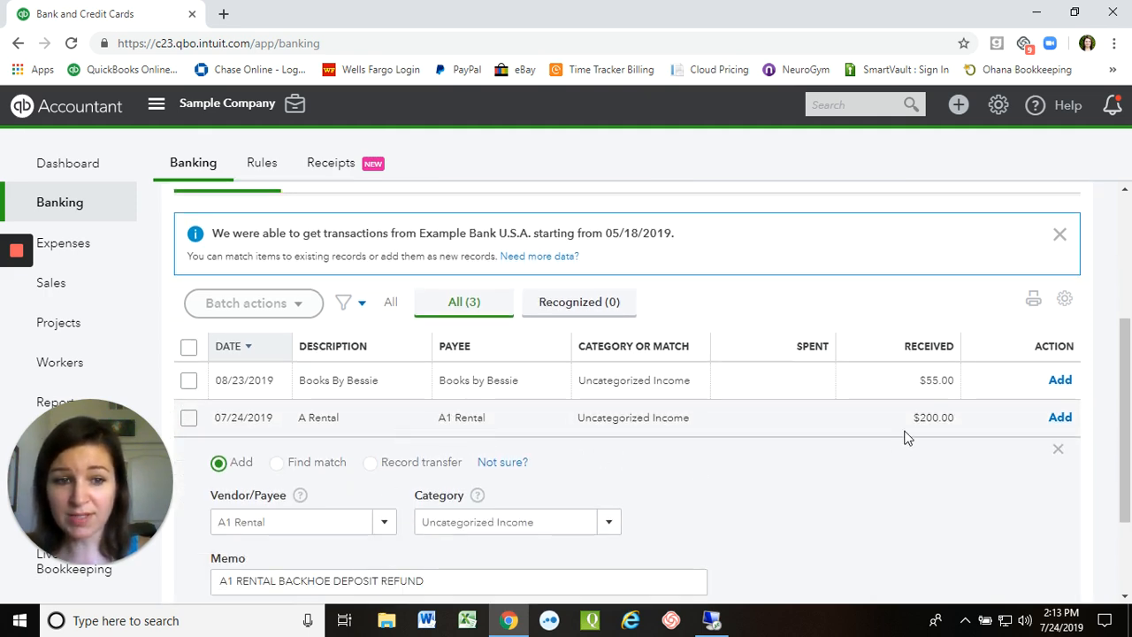
scroll(294, 521, down, 1)
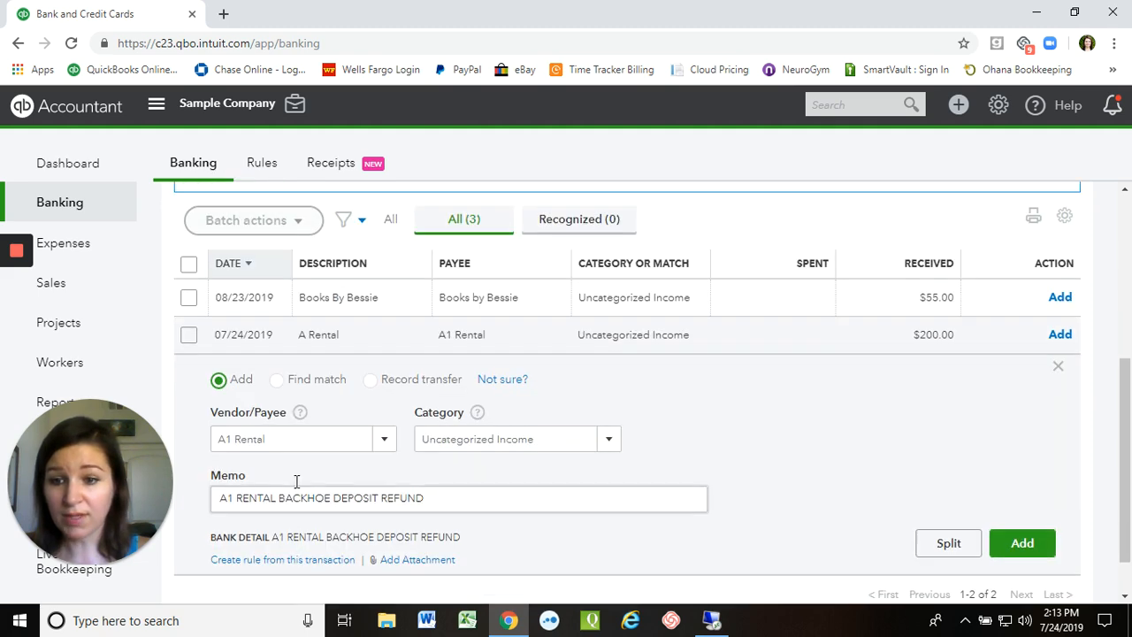
click(552, 439)
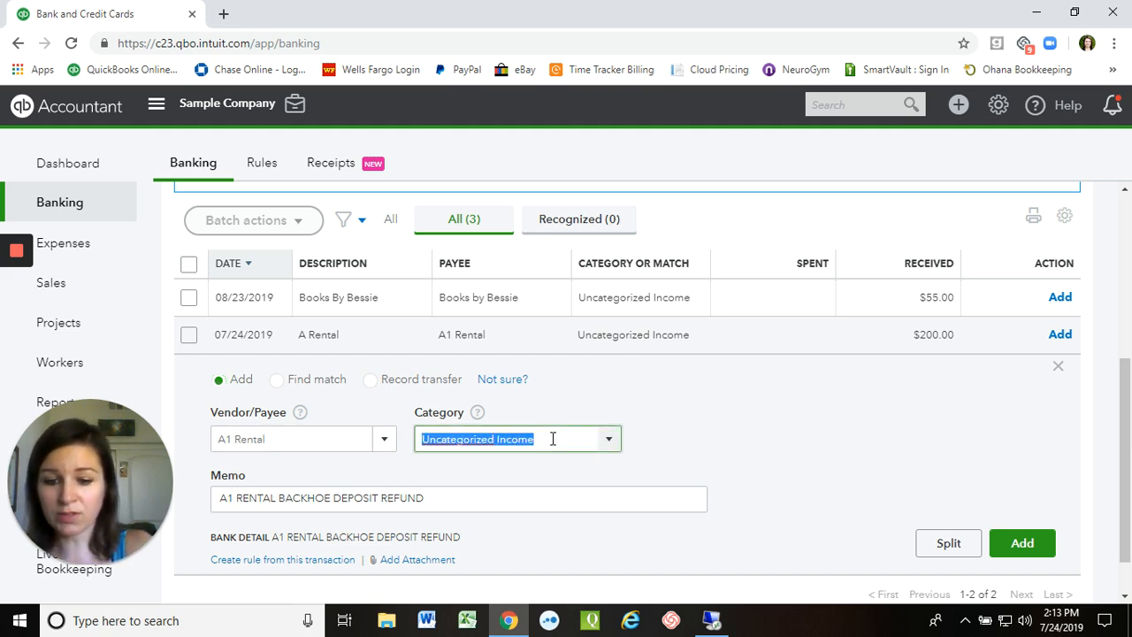
text(re)
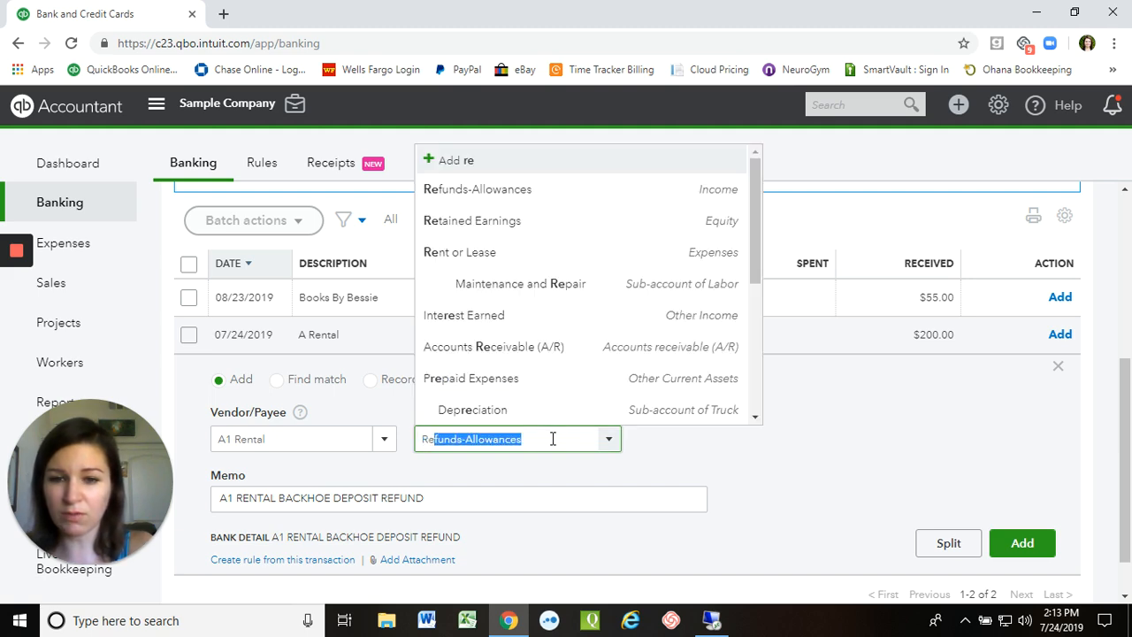
text(nt or Lease)
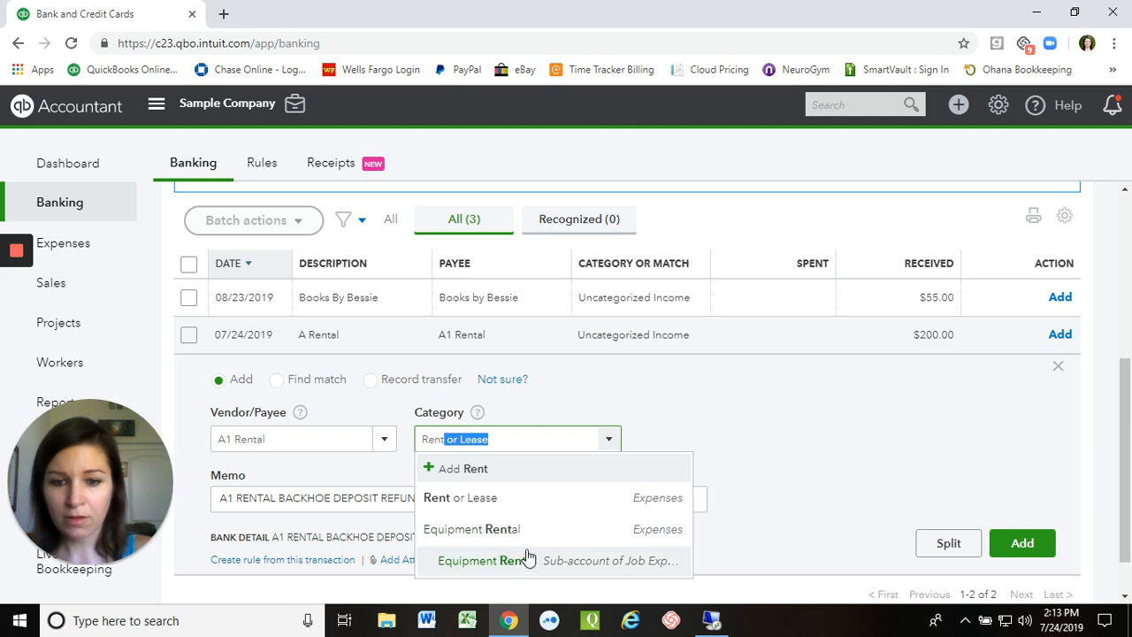
click(527, 561)
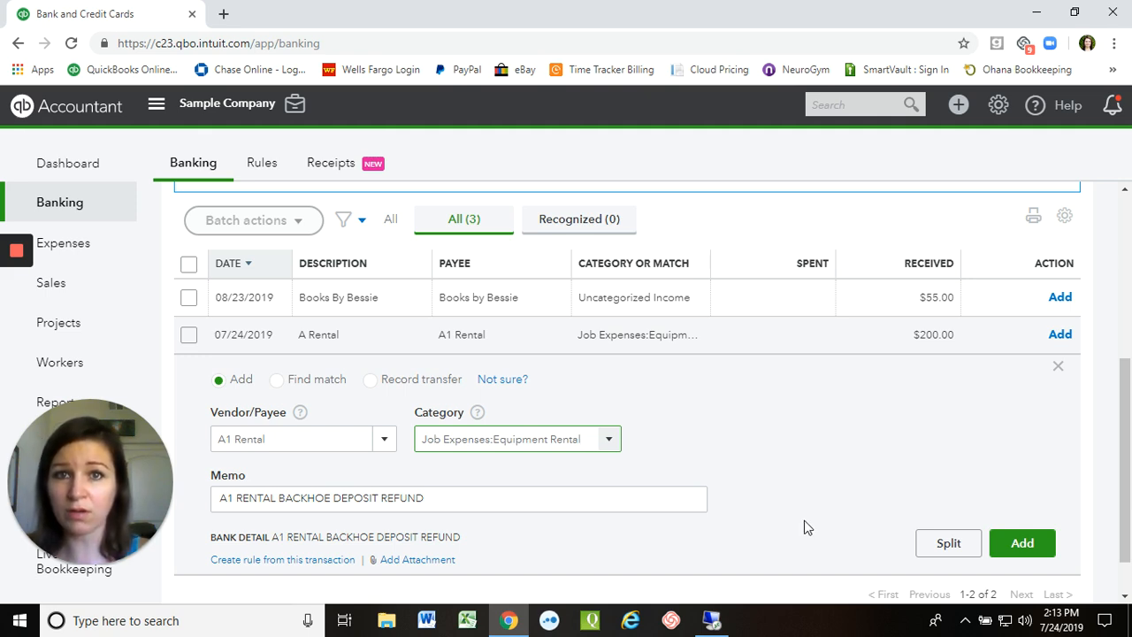
click(1027, 554)
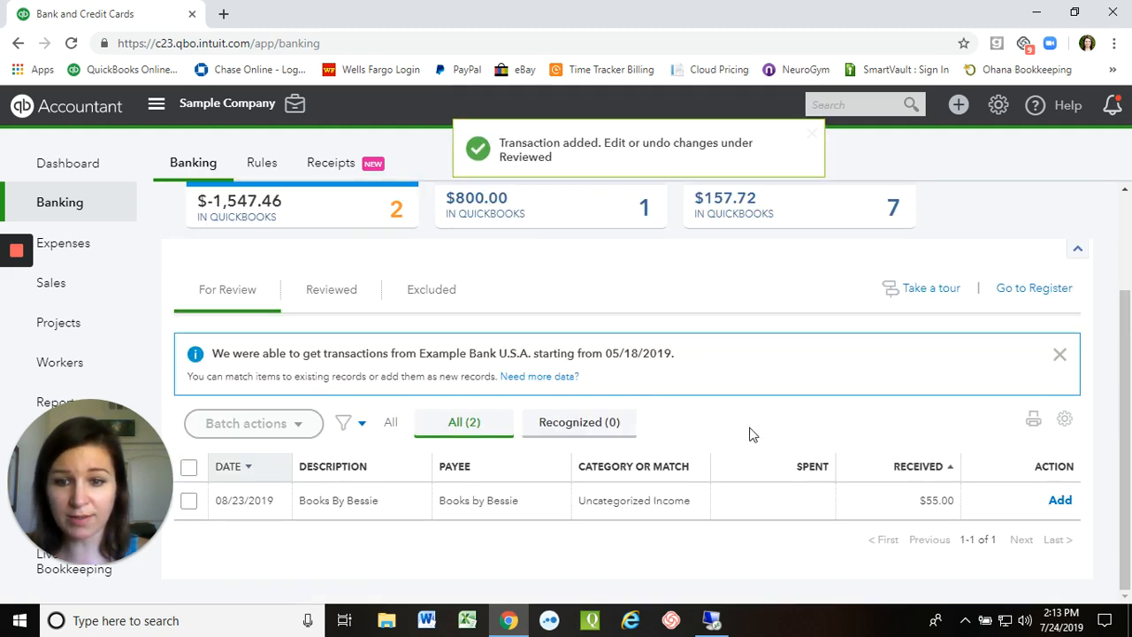
- Categorize the 08/23/2019 Books By Bessie $55.00 receipt as Continuing Education and add it
click(535, 505)
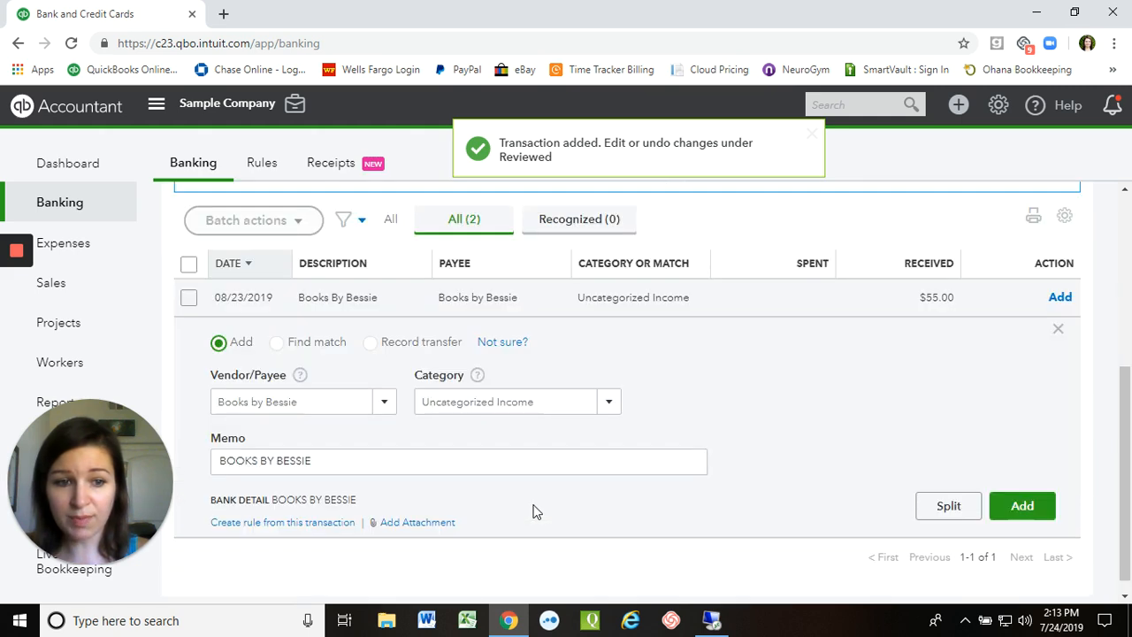
click(562, 410)
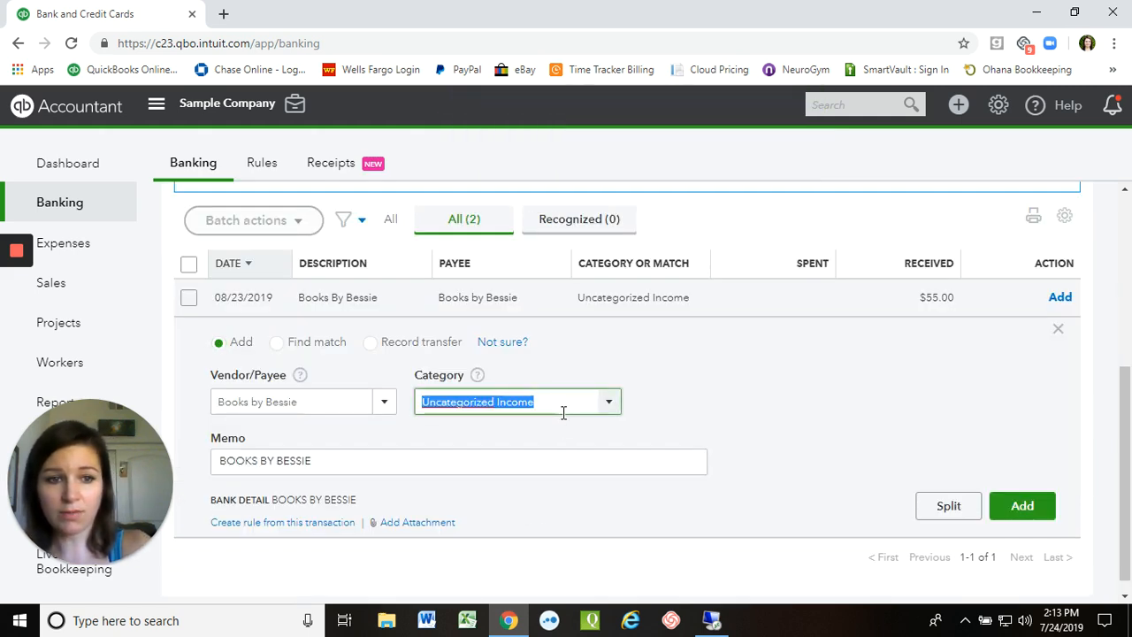
text(Continuing Education)
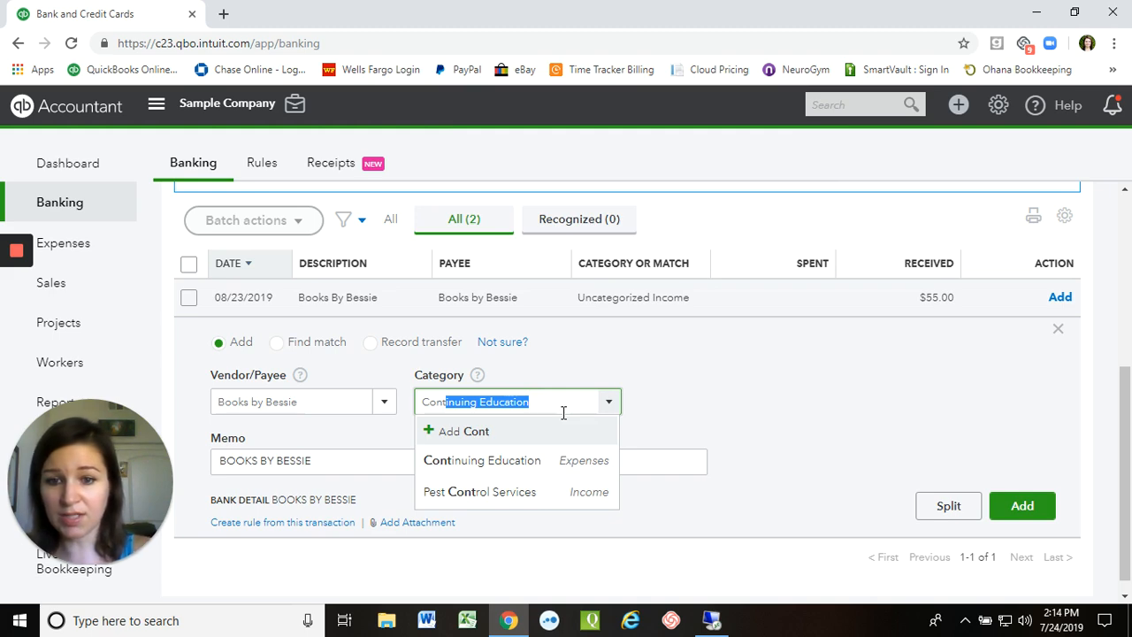
click(508, 462)
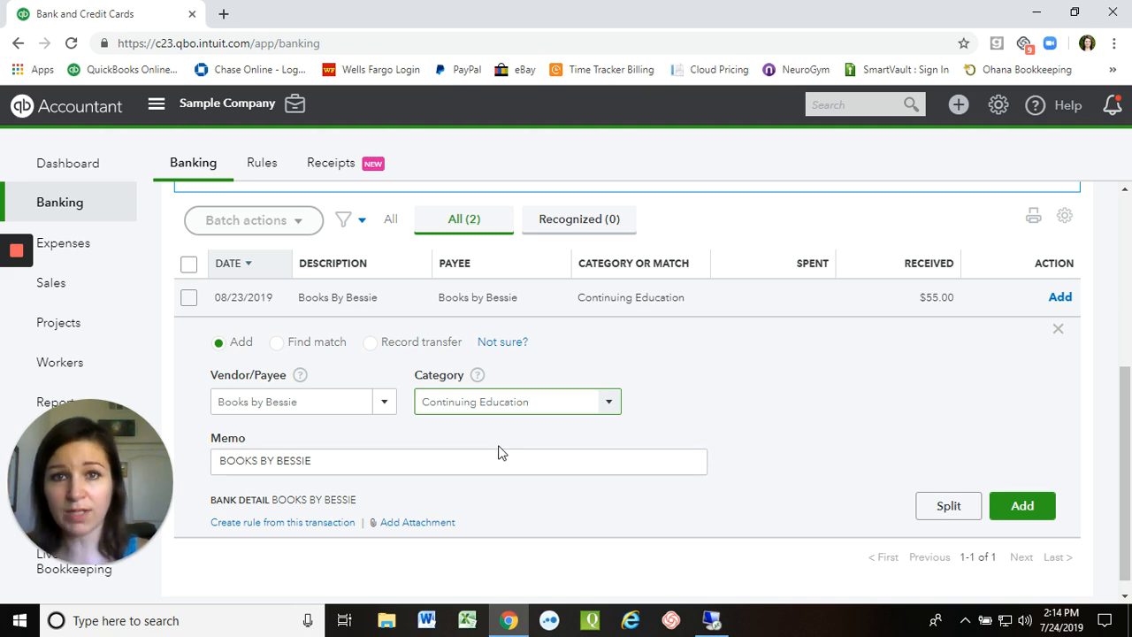
click(1030, 511)
scroll(849, 507, up, 2)
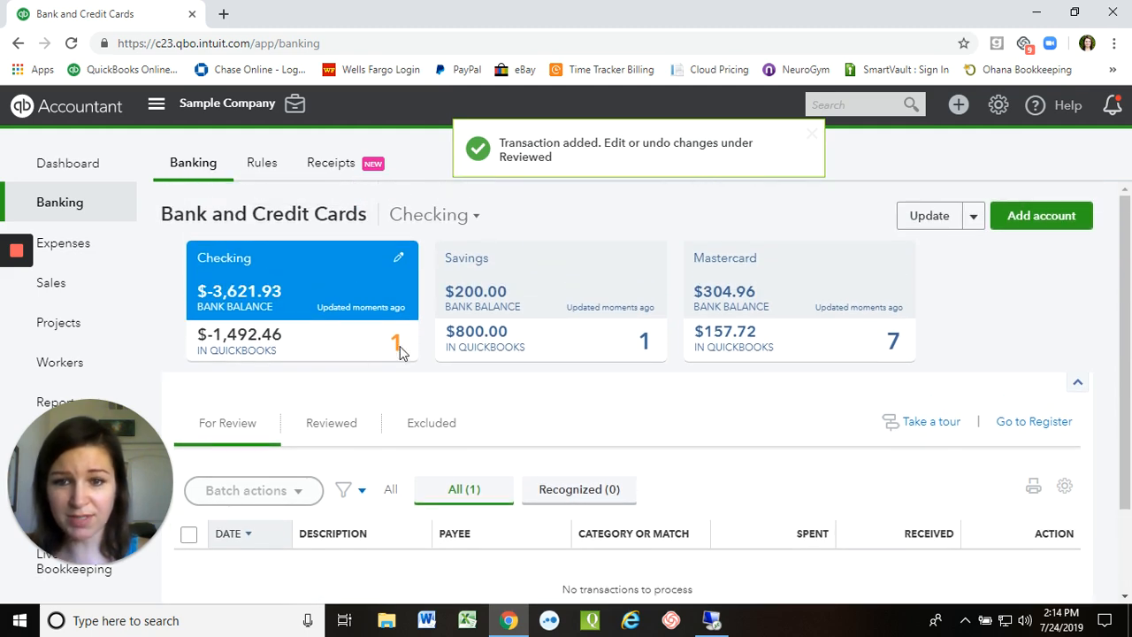
- Check the Checking review list for remaining transactions and reload the banking page to refresh the outstanding count
scroll(404, 398, down, 2)
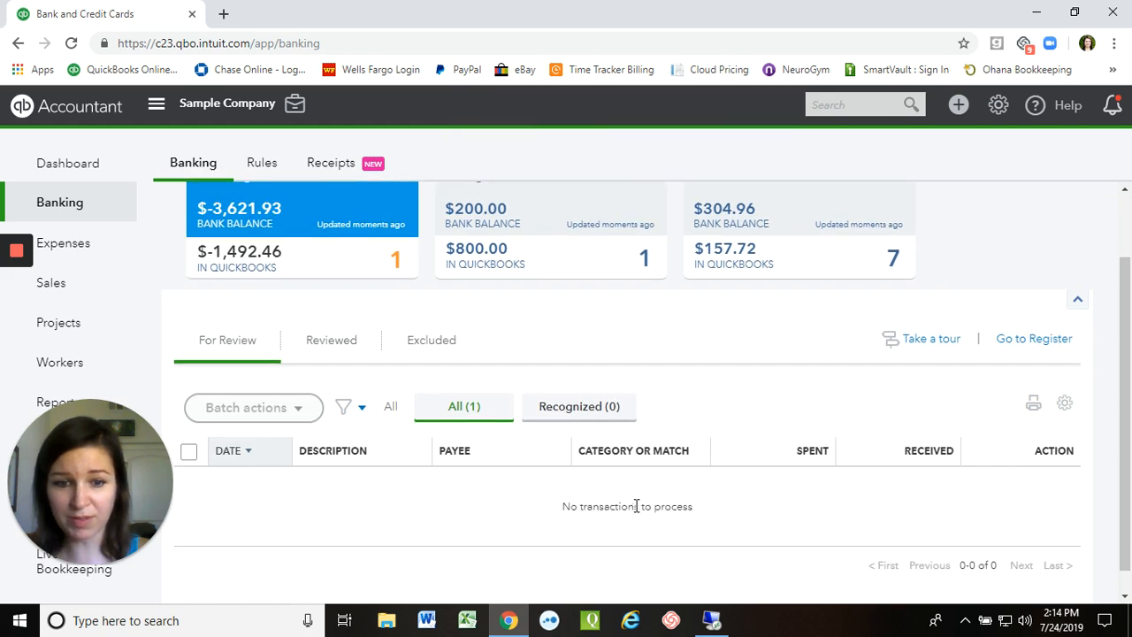
scroll(519, 484, up, 2)
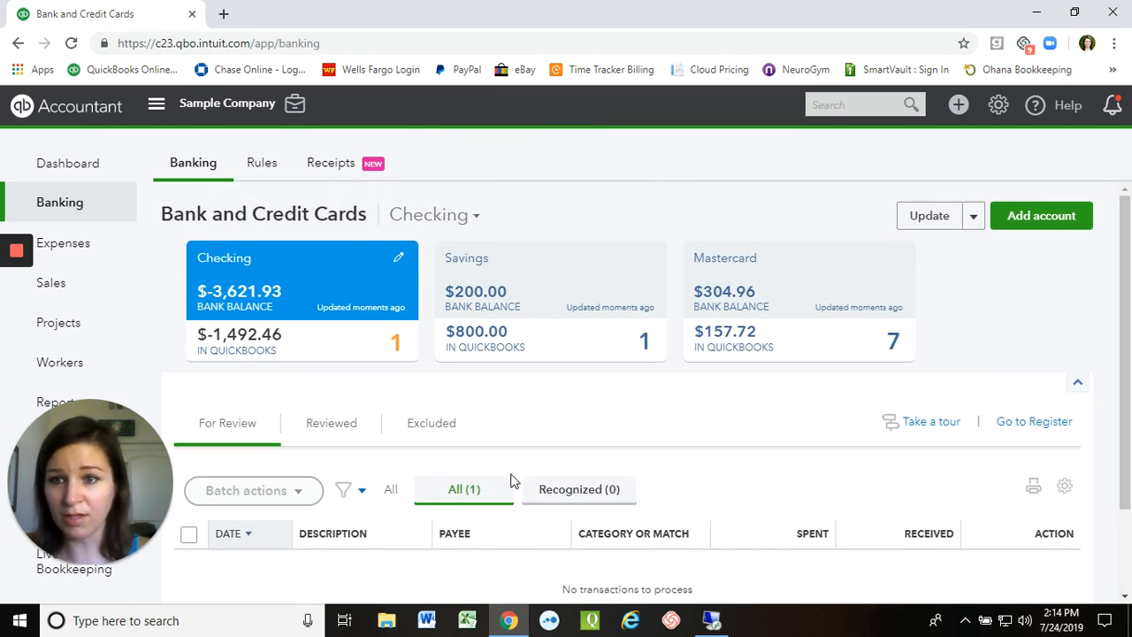
click(71, 42)
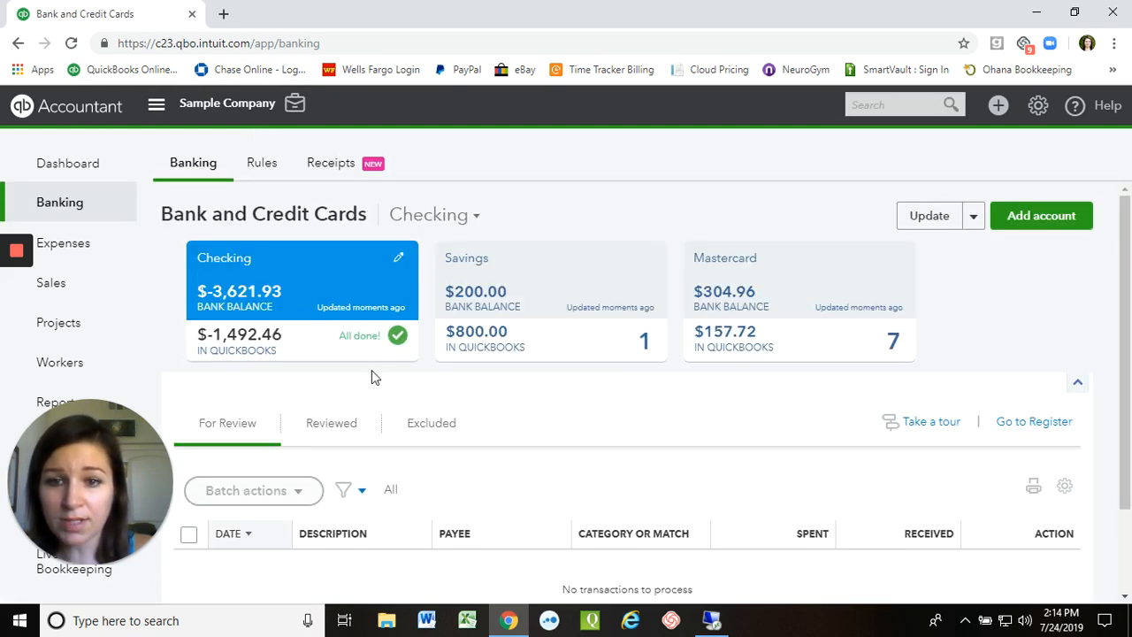
- In the Savings account, match the 06/28/2019 $200.00 deposit to its found record
click(614, 349)
scroll(509, 373, down, 2)
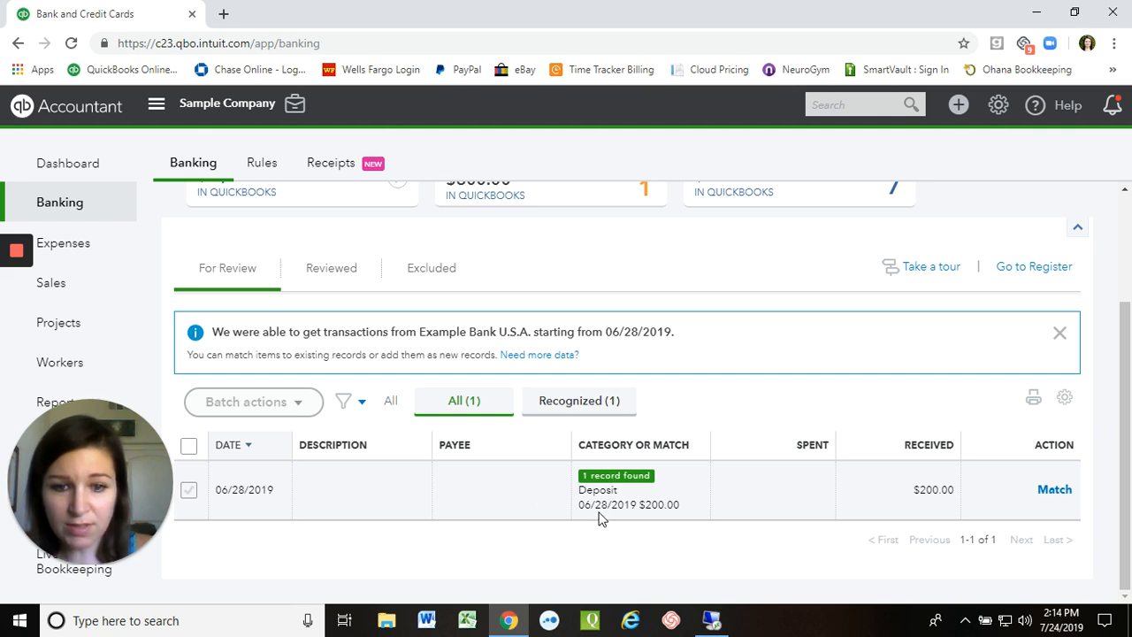
click(1054, 492)
scroll(801, 471, up, 1)
scroll(800, 470, up, 1)
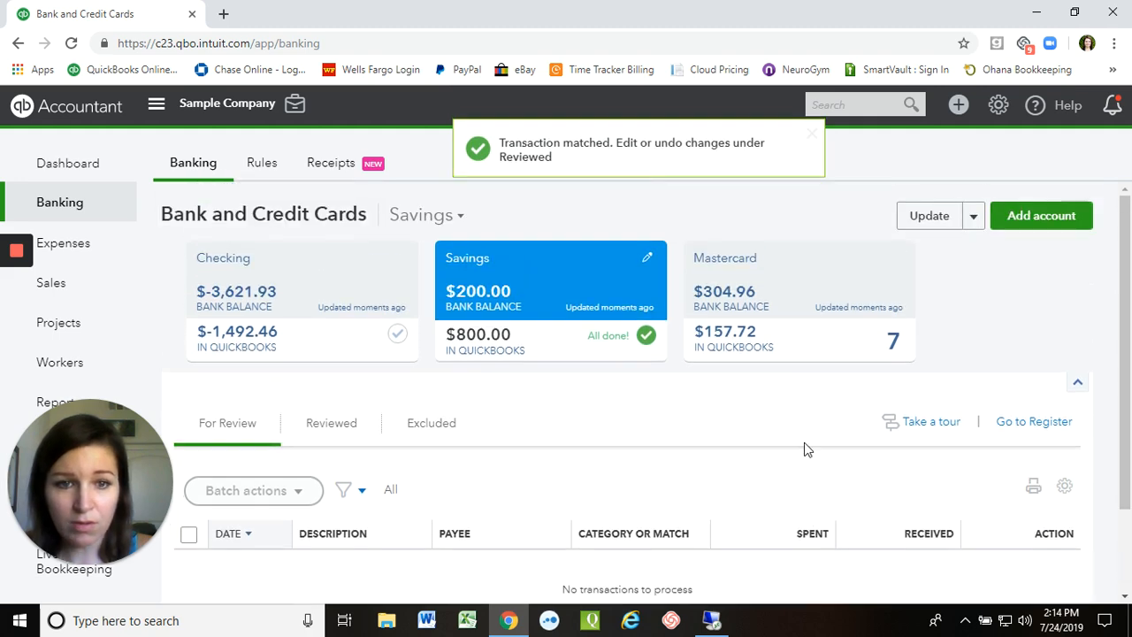
- In the Mastercard account, match the $82.45 Tania's Nursery and $103.55 Norton Lumber transactions to their found records
click(830, 334)
scroll(800, 379, down, 4)
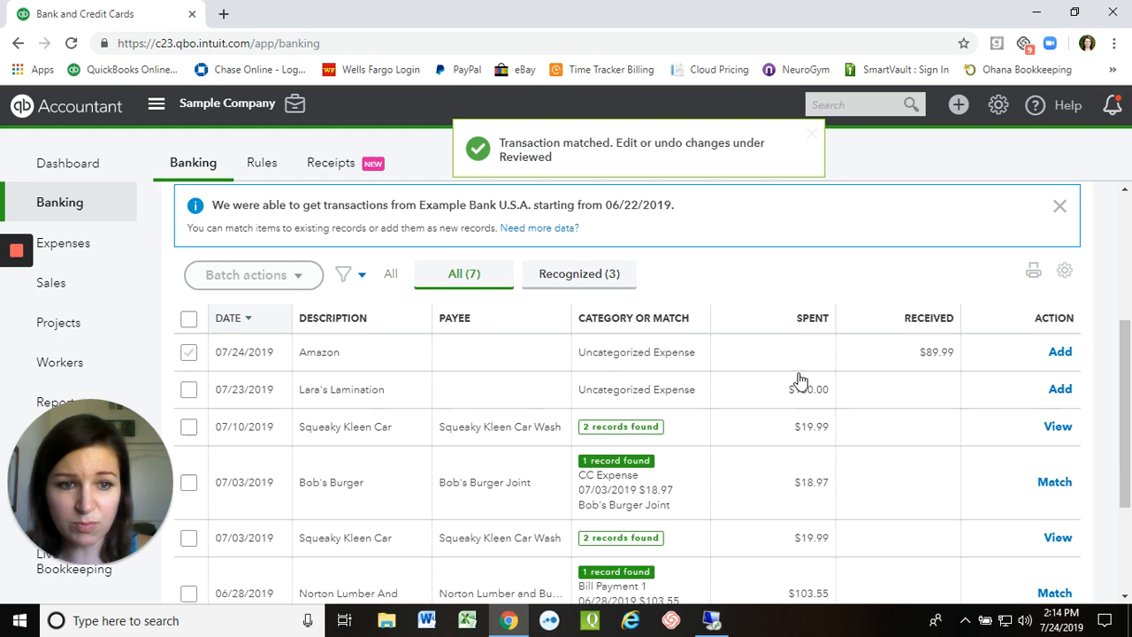
scroll(800, 379, up, 2)
scroll(801, 379, up, 3)
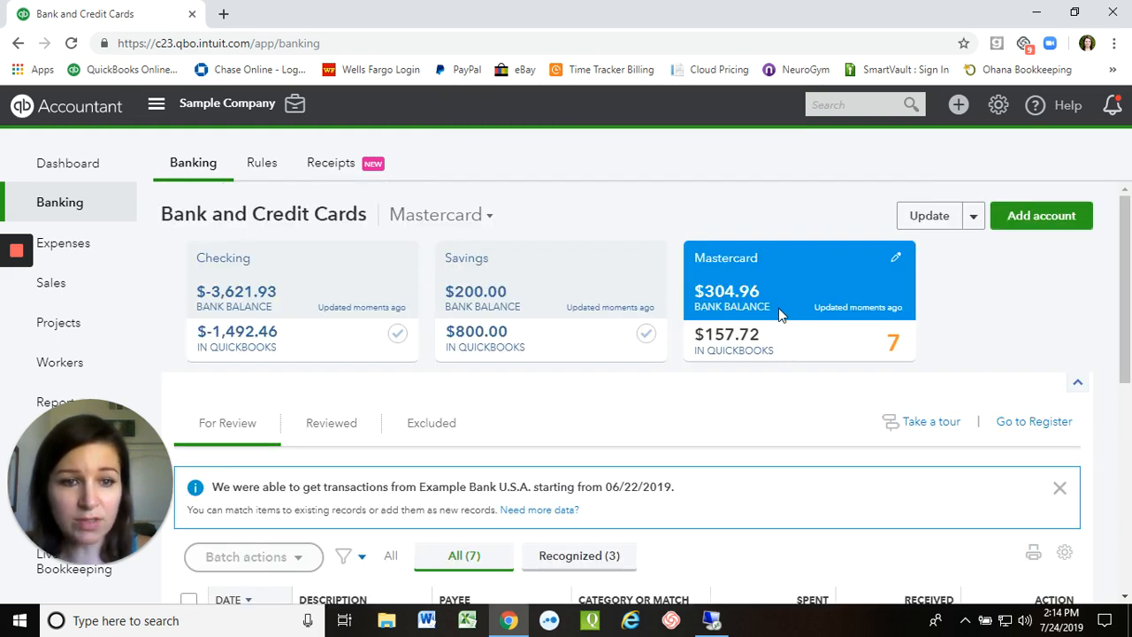
scroll(780, 310, down, 4)
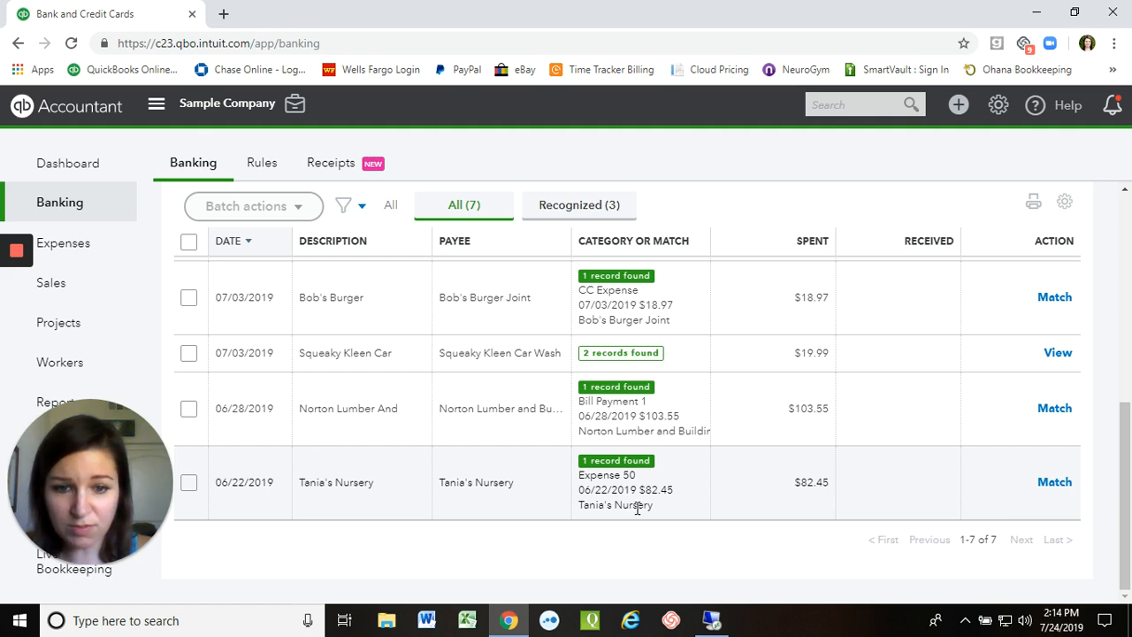
click(1055, 482)
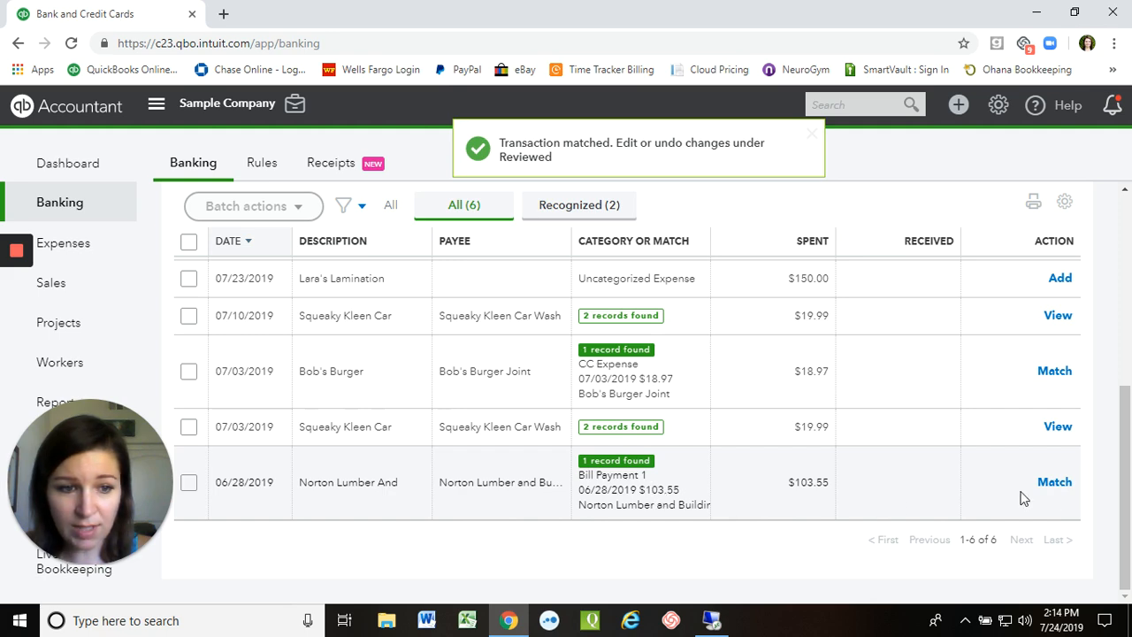
click(1055, 485)
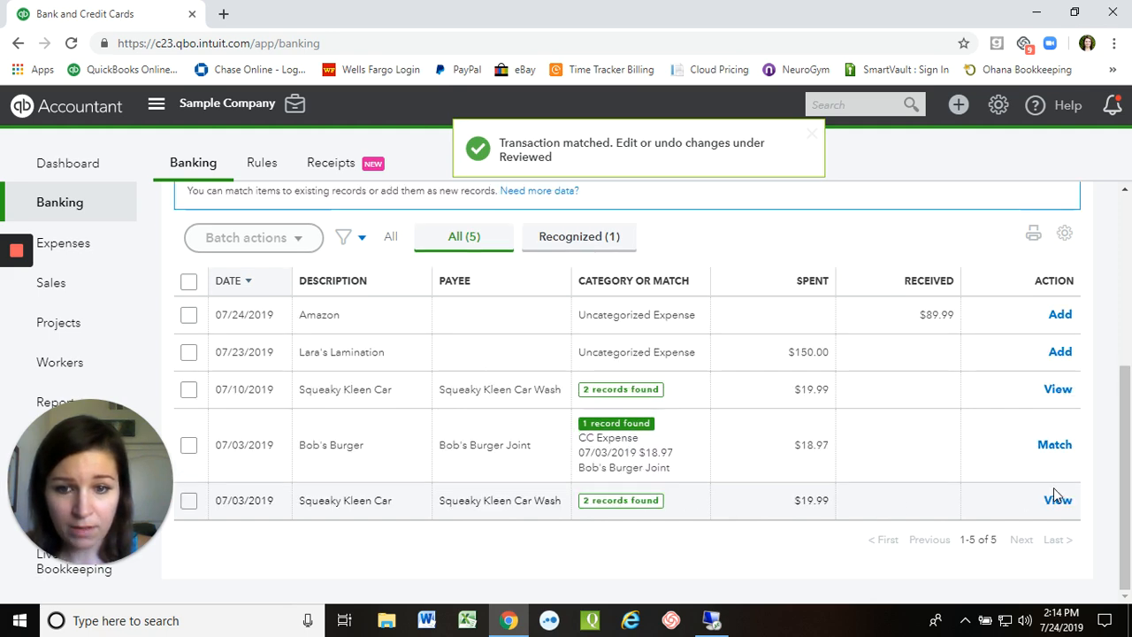
- Match both $19.99 Squeaky Kleen Car charges to the same-dated expenses, and the $18.97 Bob's Burger charge to its found record
click(688, 497)
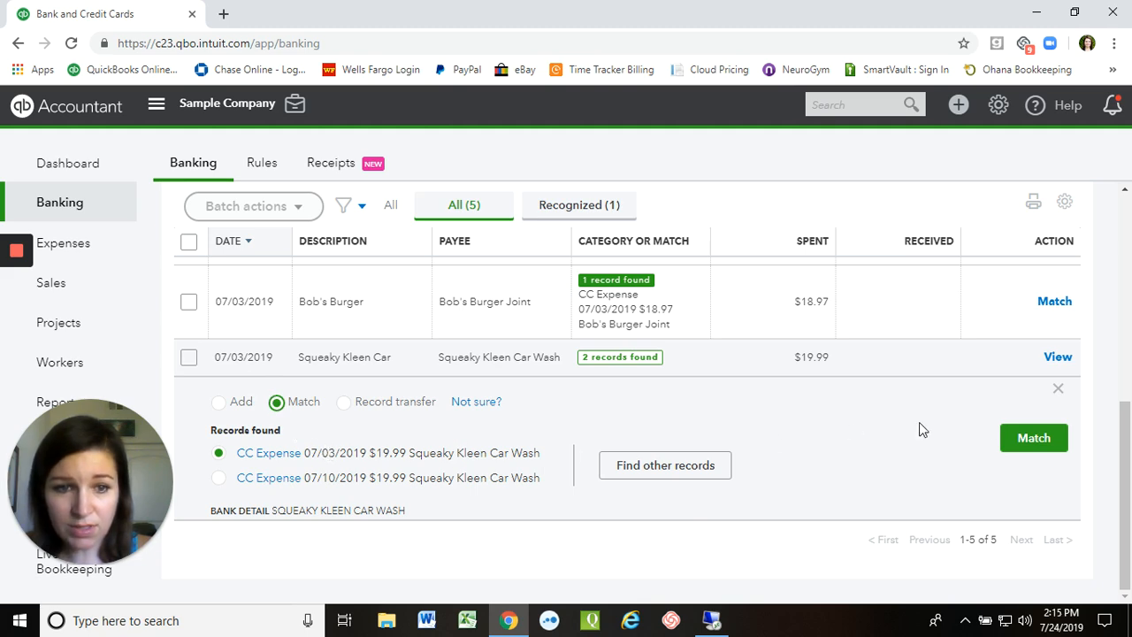
click(1032, 440)
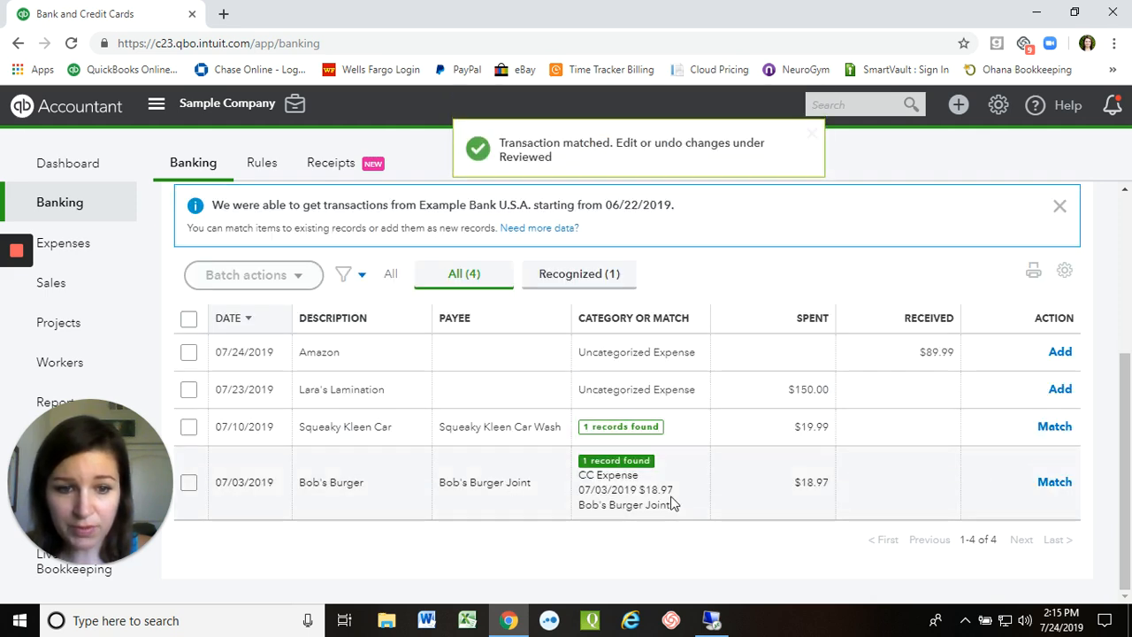
click(1068, 484)
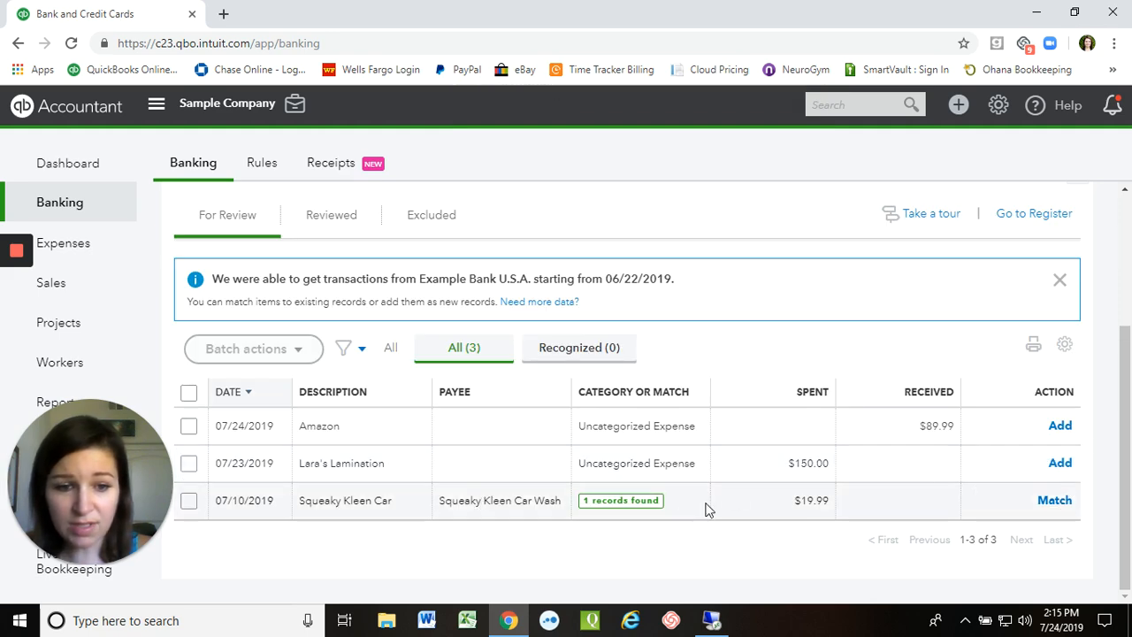
click(724, 500)
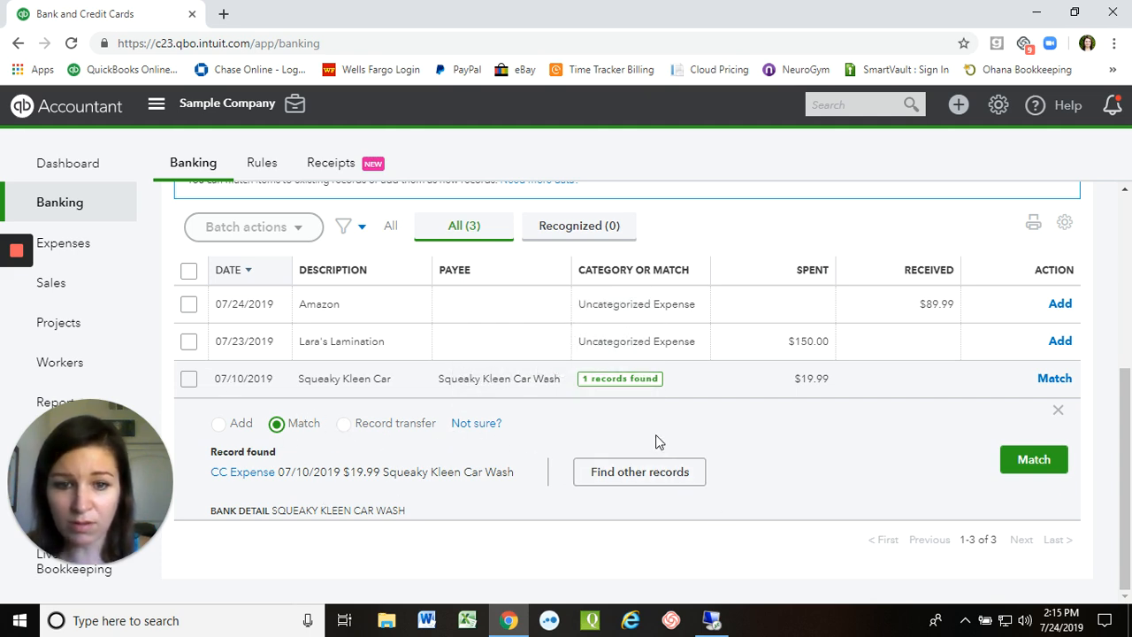
click(1039, 462)
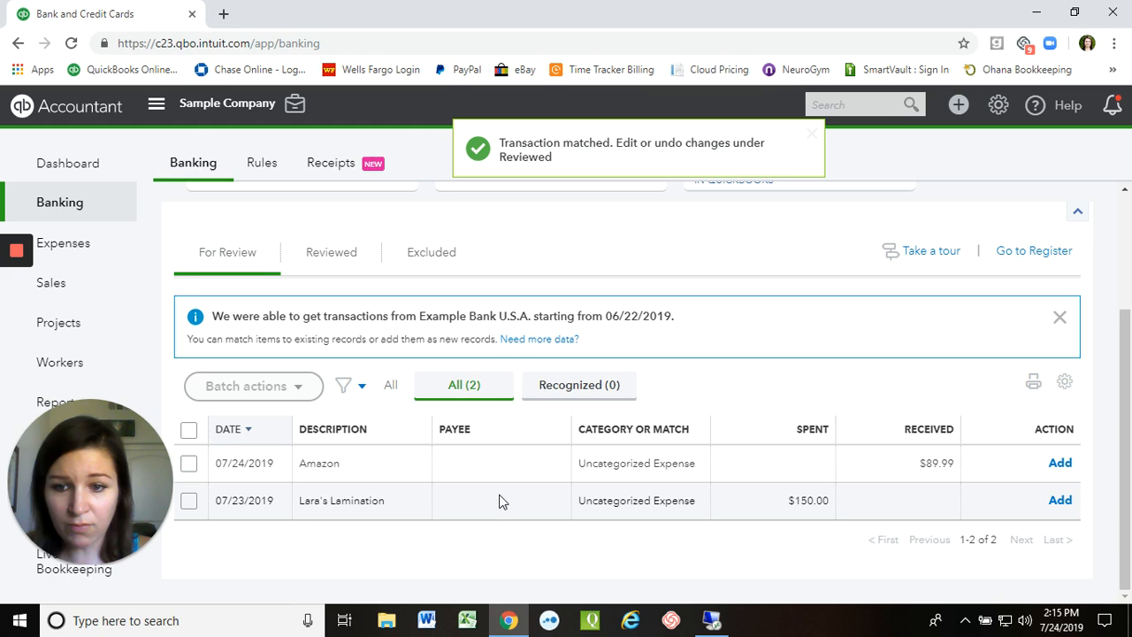
- Create the vendor Lara's Lamination Business Card as payee for the 07/23/2019 $150.00 Lara's Lamination transaction
click(493, 505)
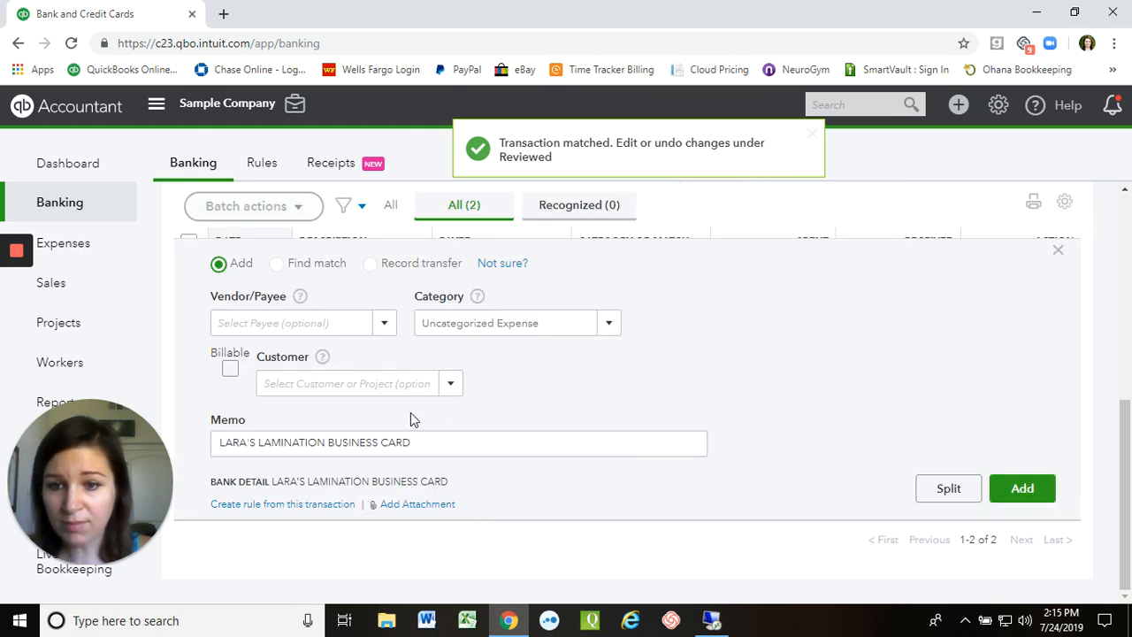
click(319, 321)
text(L)
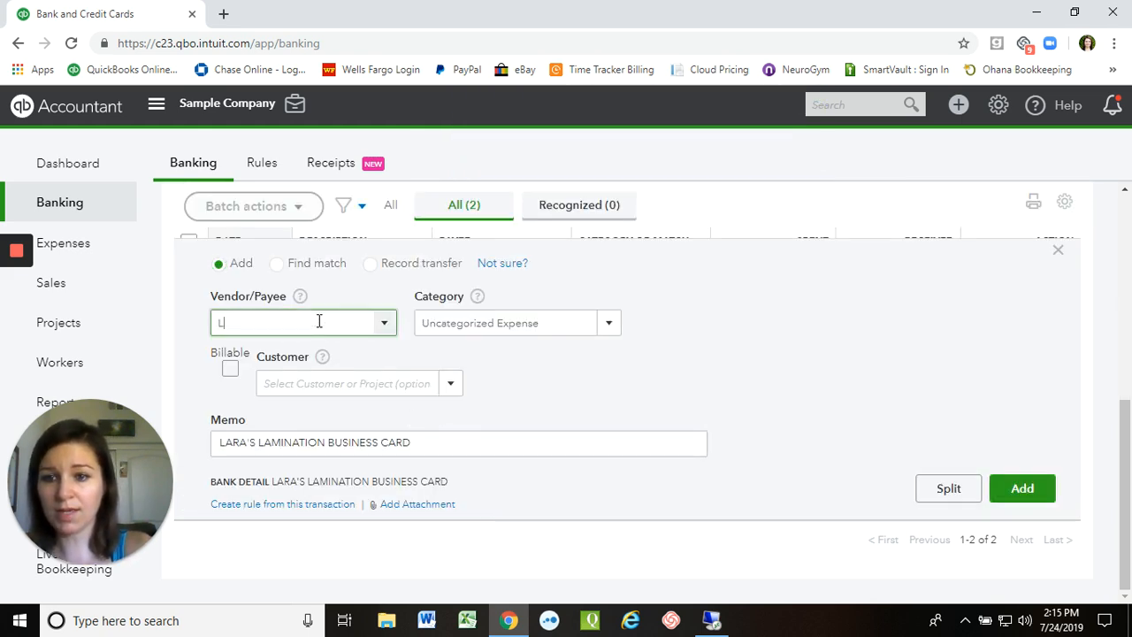
text(ara)
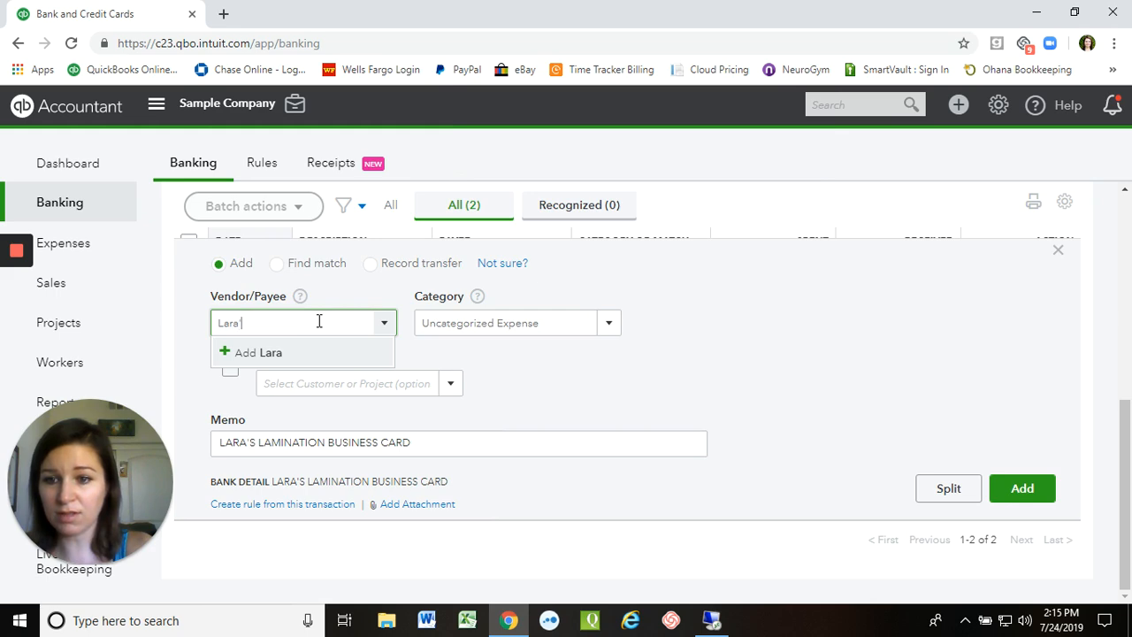
text('s Lamination )
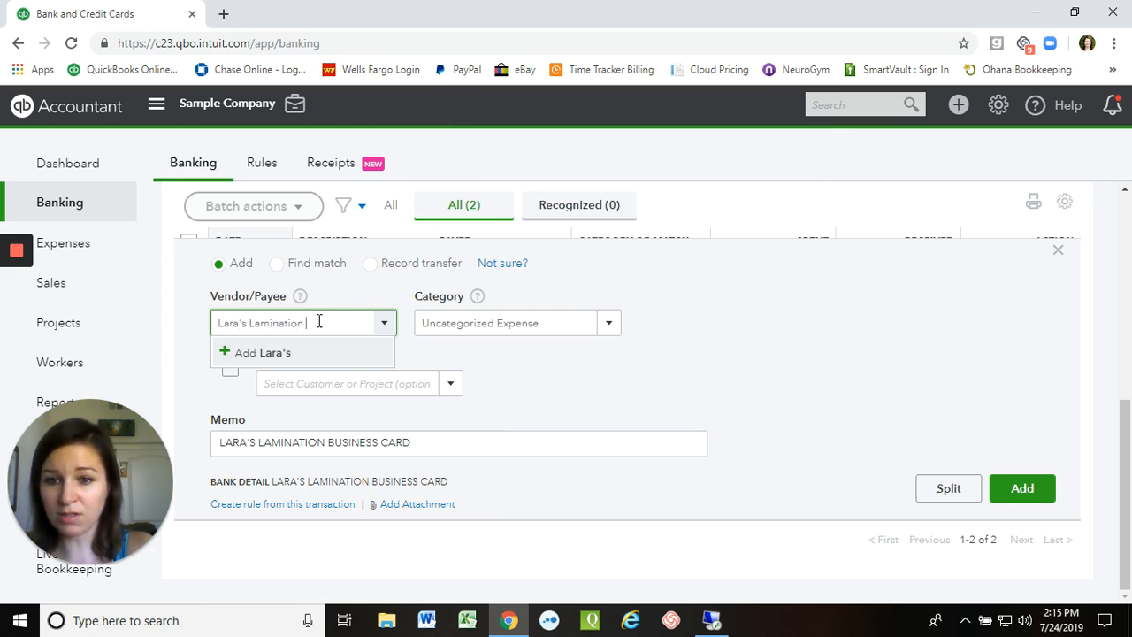
text(Business Card)
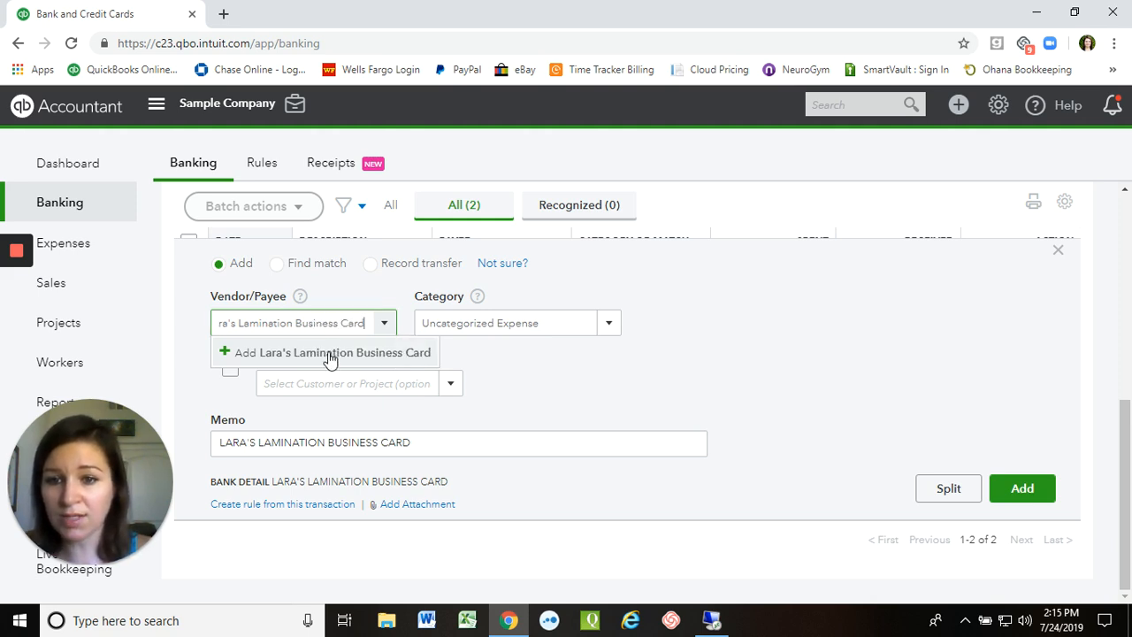
click(329, 354)
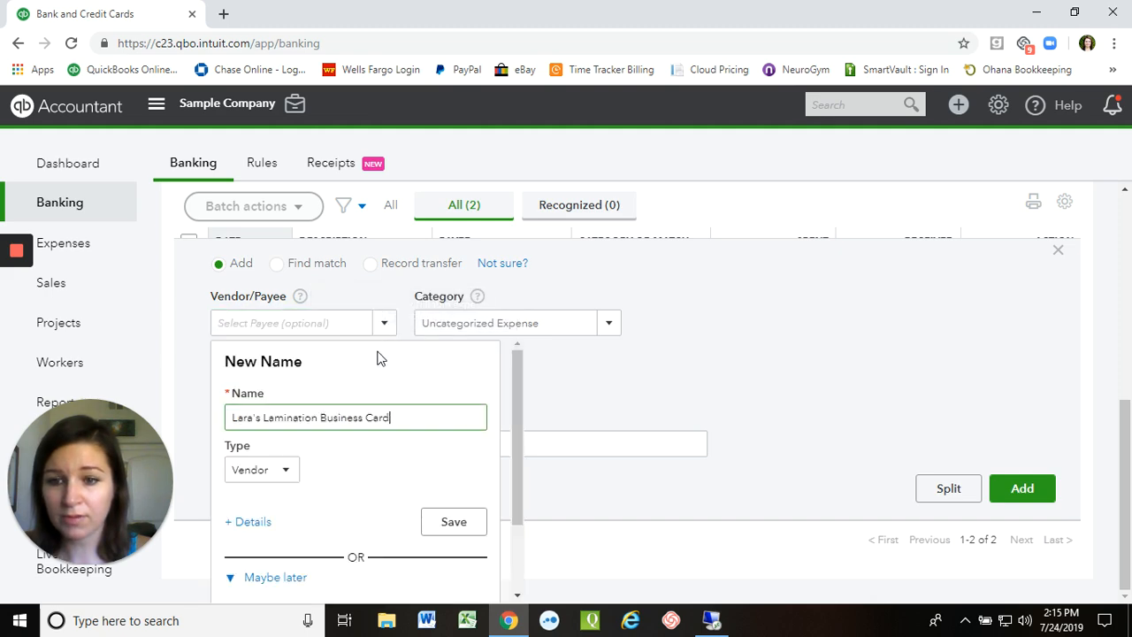
click(433, 523)
- Categorize the $150.00 Lara's Lamination transaction as Advertising and add it to the books
click(552, 323)
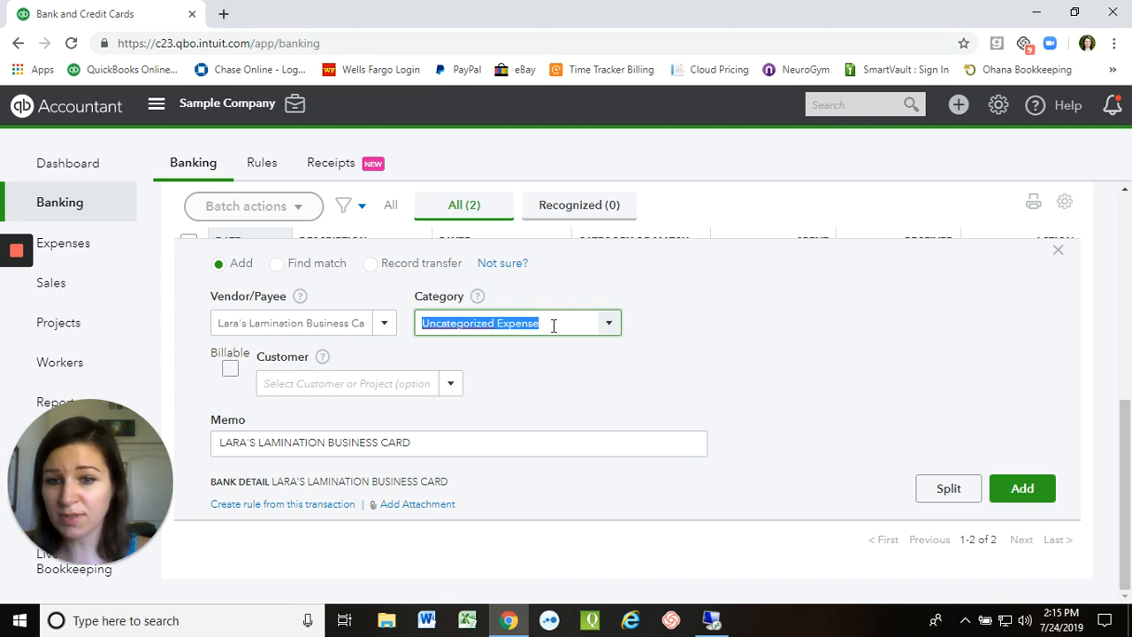
text(pro)
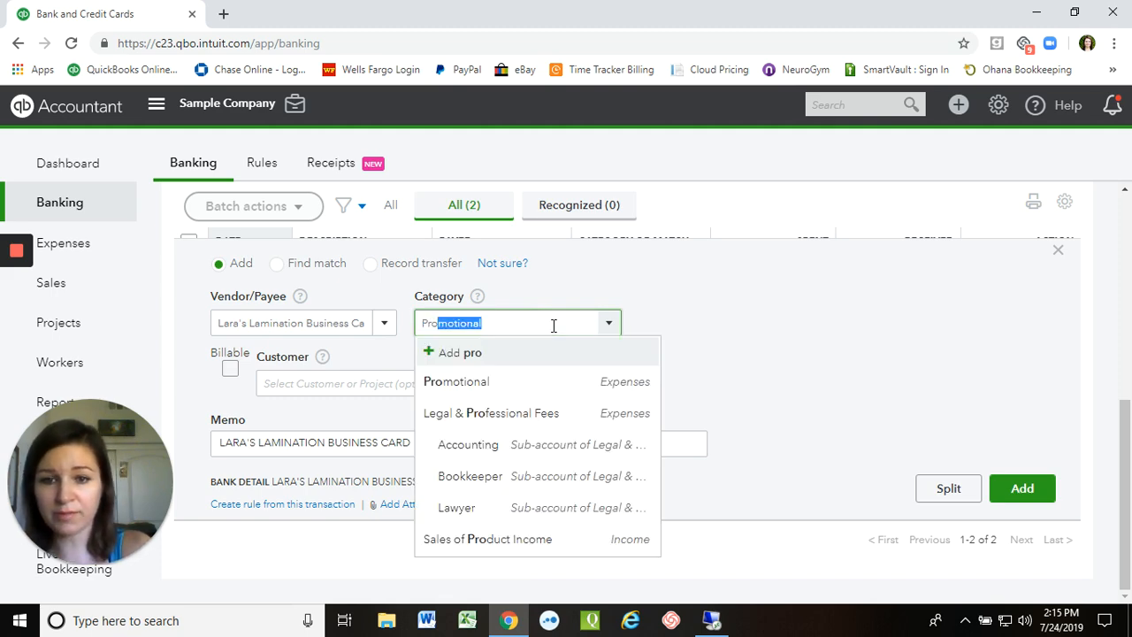
key(BackSpace)
key(BackSpace)
key(BackSpace)
key(BackSpace)
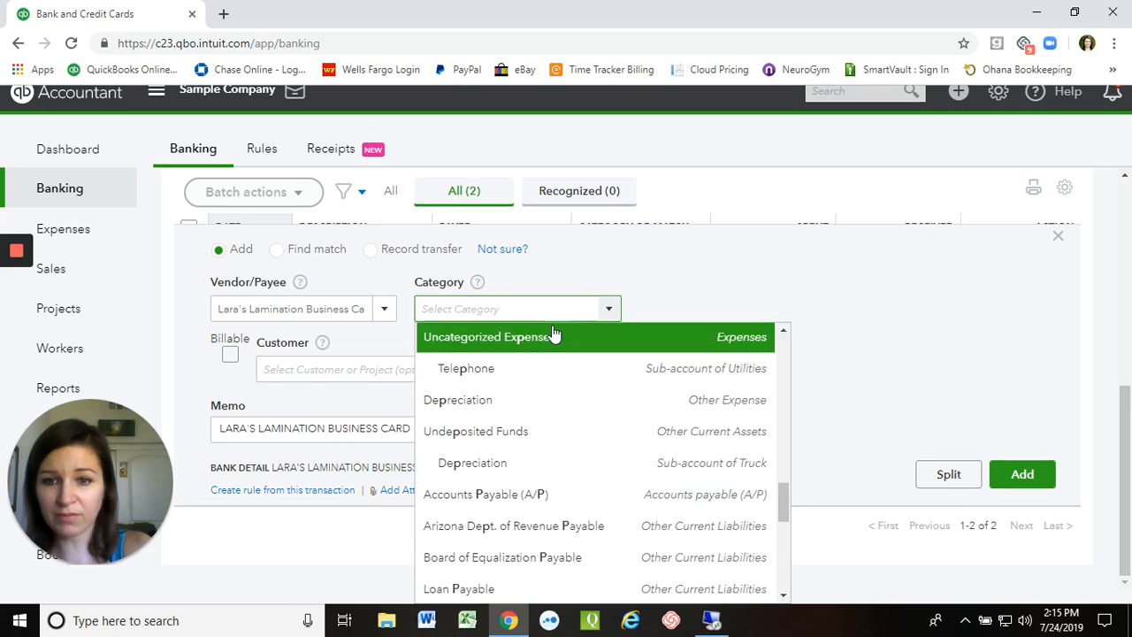
text(Advertising)
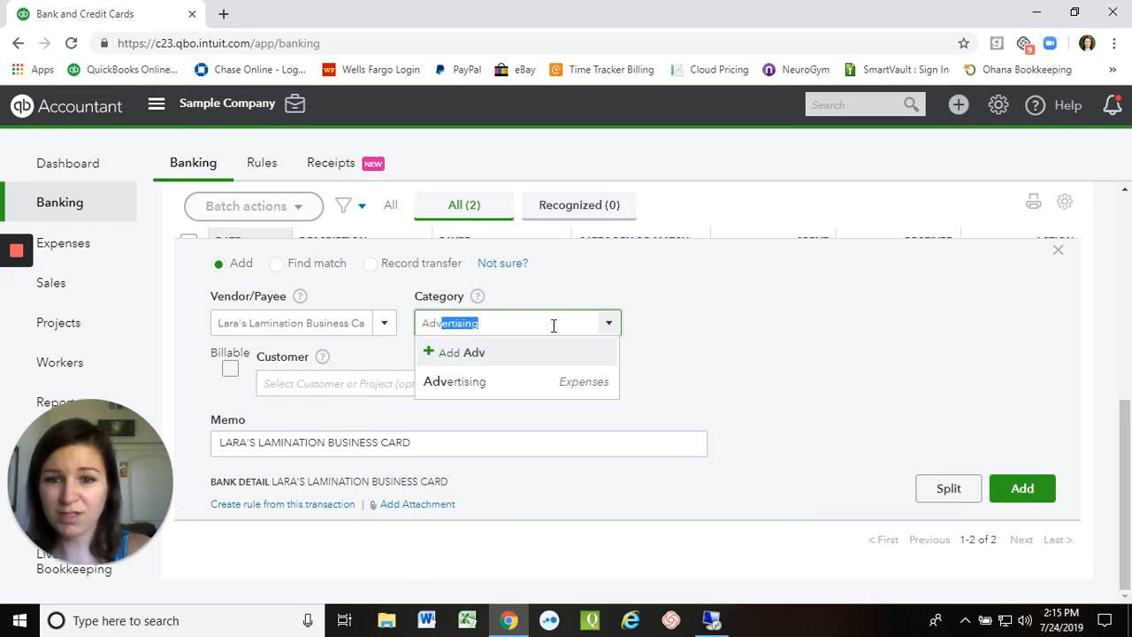
click(460, 381)
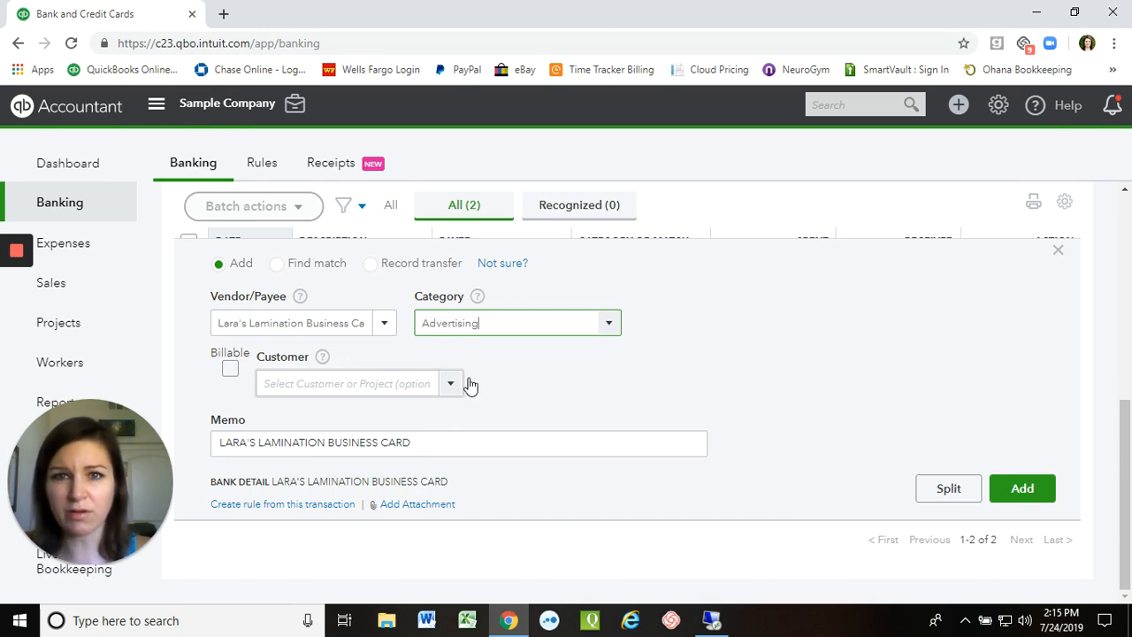
click(1039, 493)
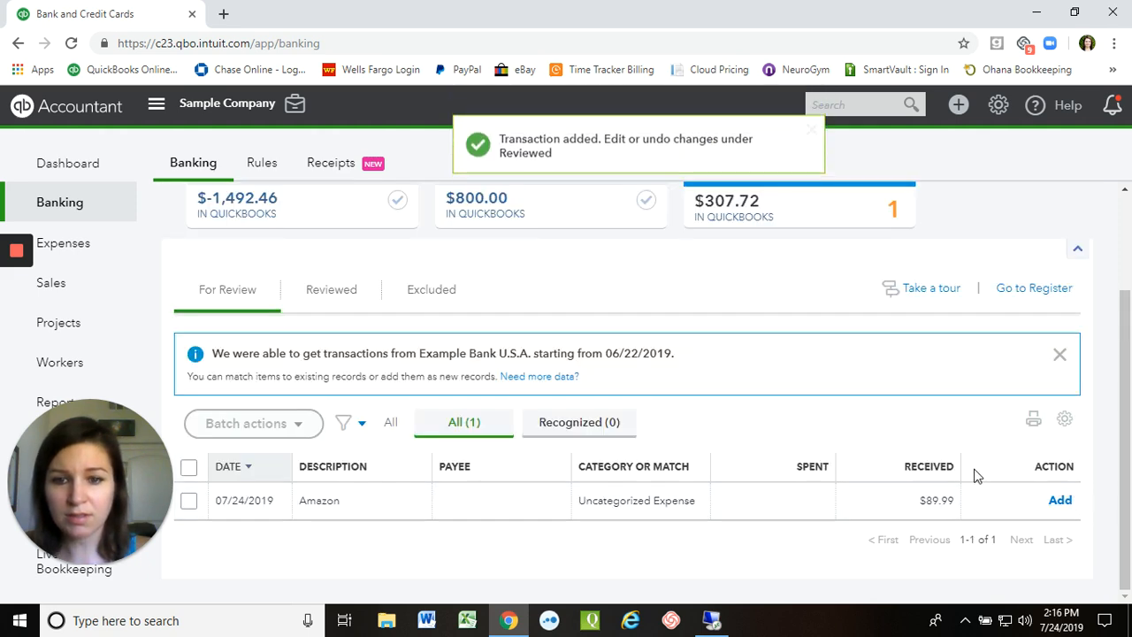
- Create the vendor Amazon as payee for the 07/24/2019 $89.99 Amazon software transaction
click(423, 499)
scroll(429, 460, down, 2)
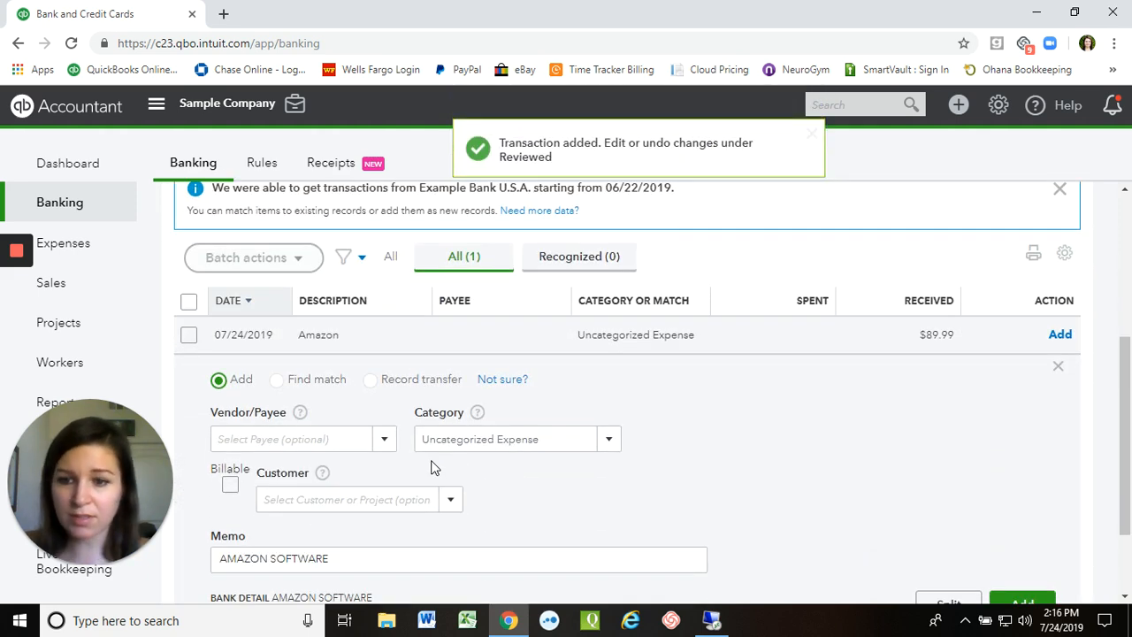
scroll(434, 467, down, 1)
click(320, 350)
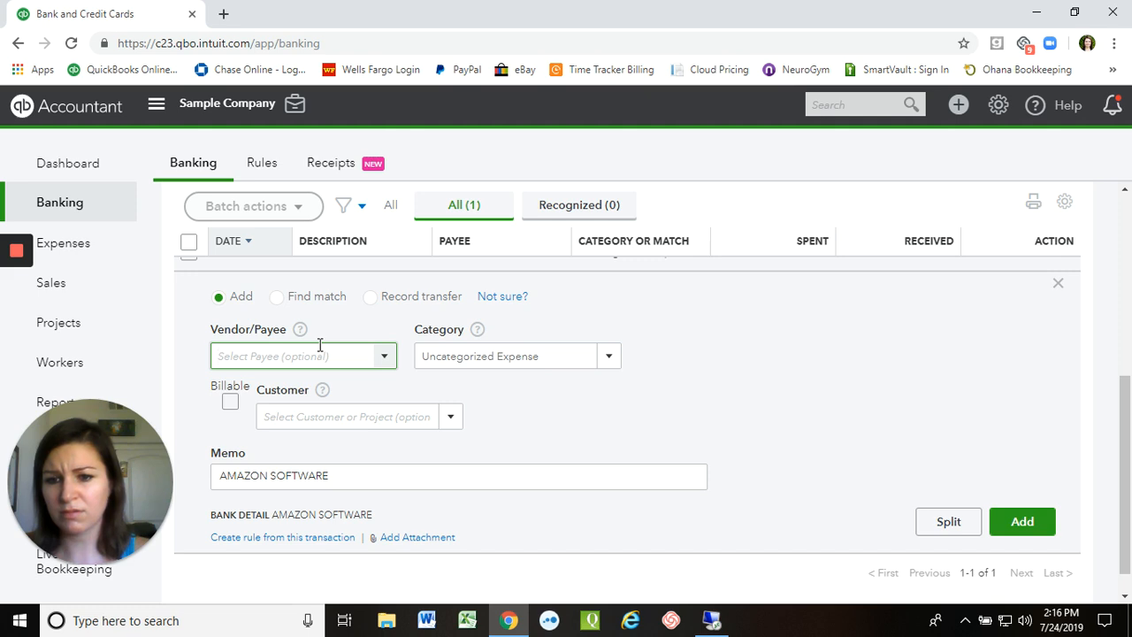
text(ama)
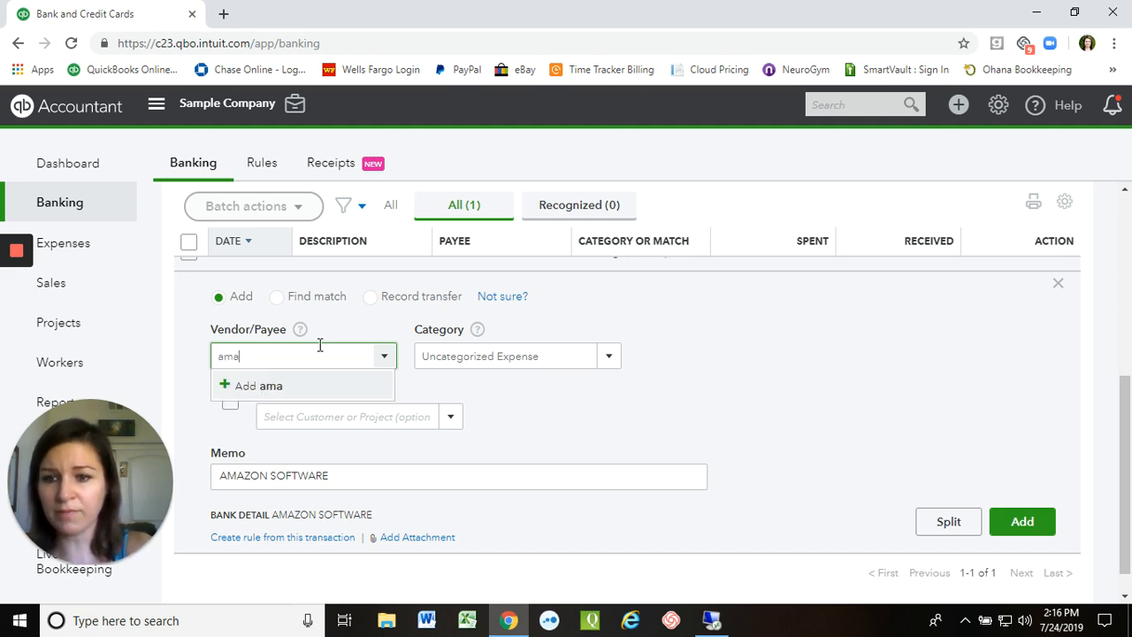
text(zon)
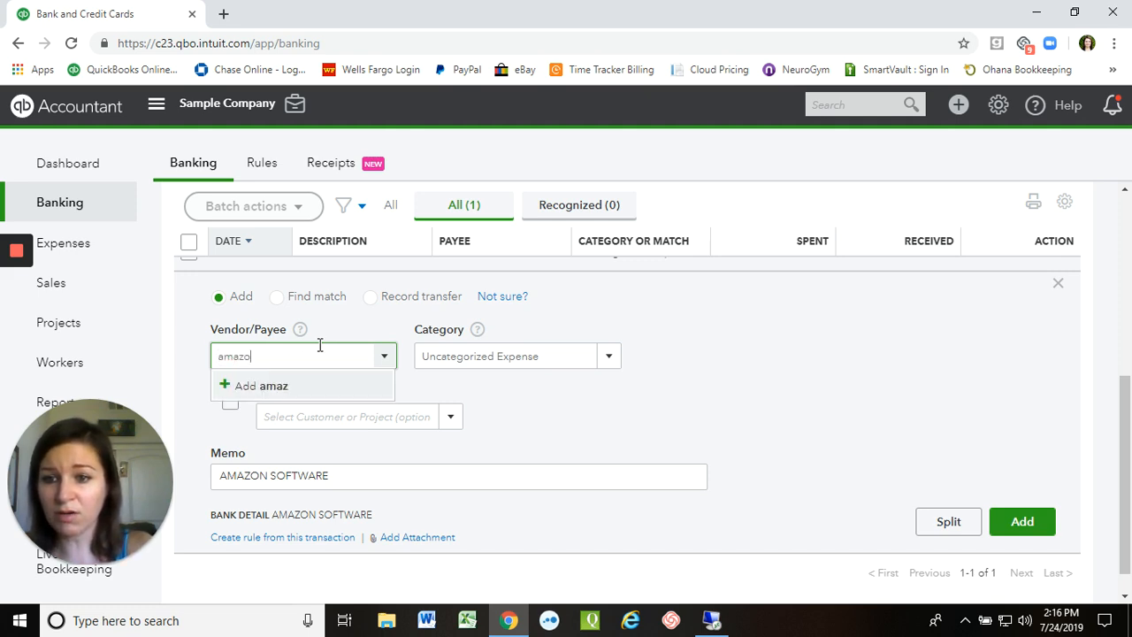
key(BackSpace)
key(BackSpace)
key(BackSpace)
key(BackSpace)
key(BackSpace)
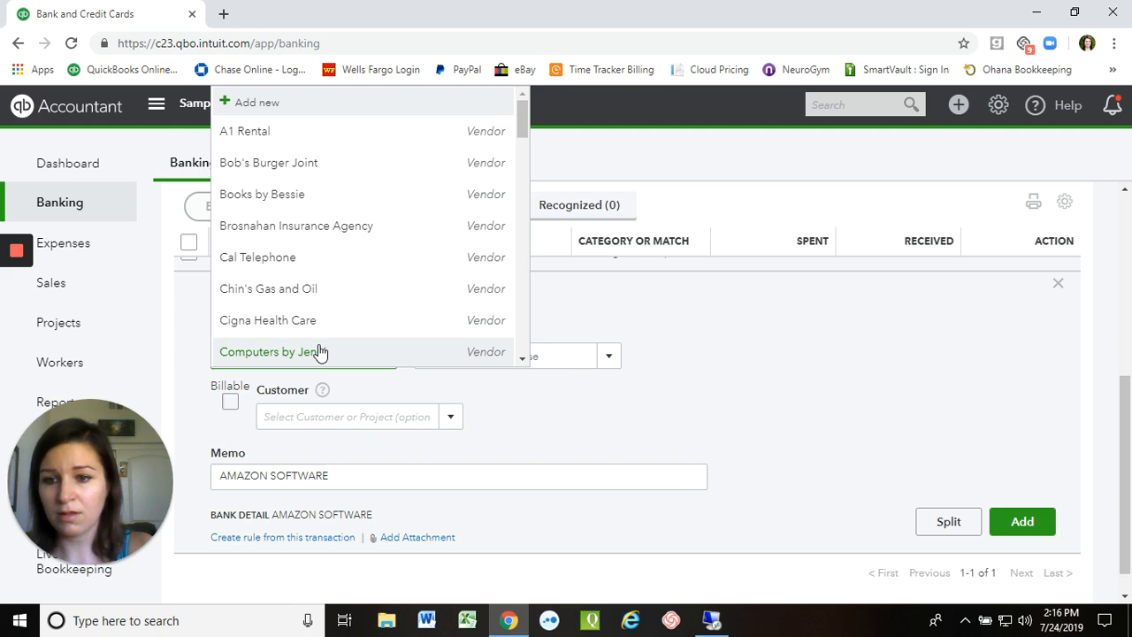
text(Amazon)
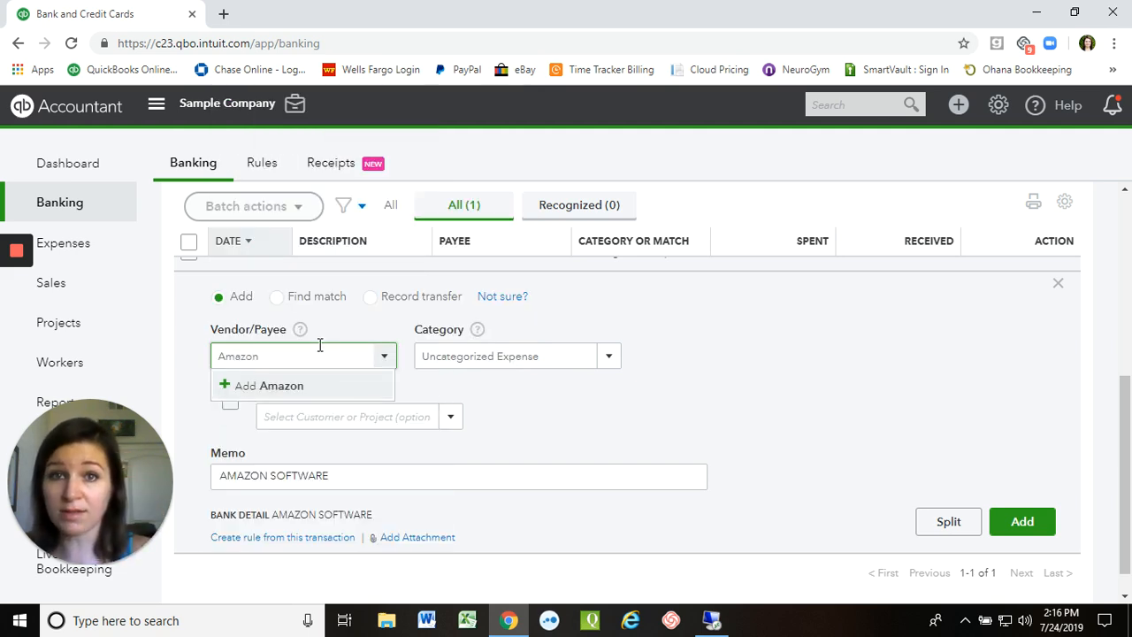
click(291, 385)
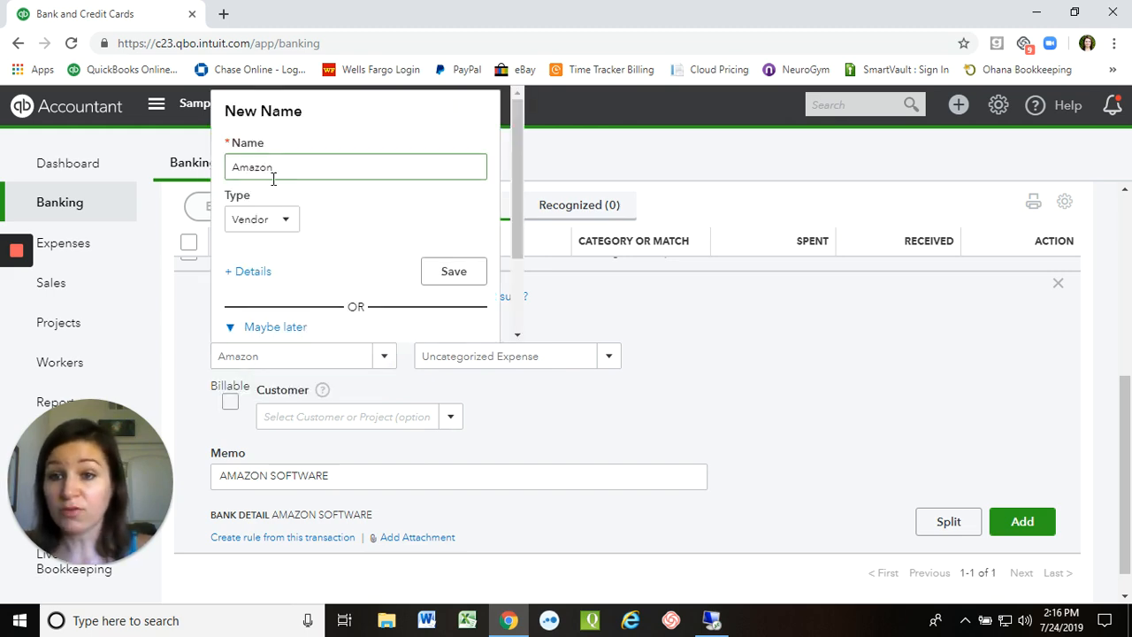
click(456, 276)
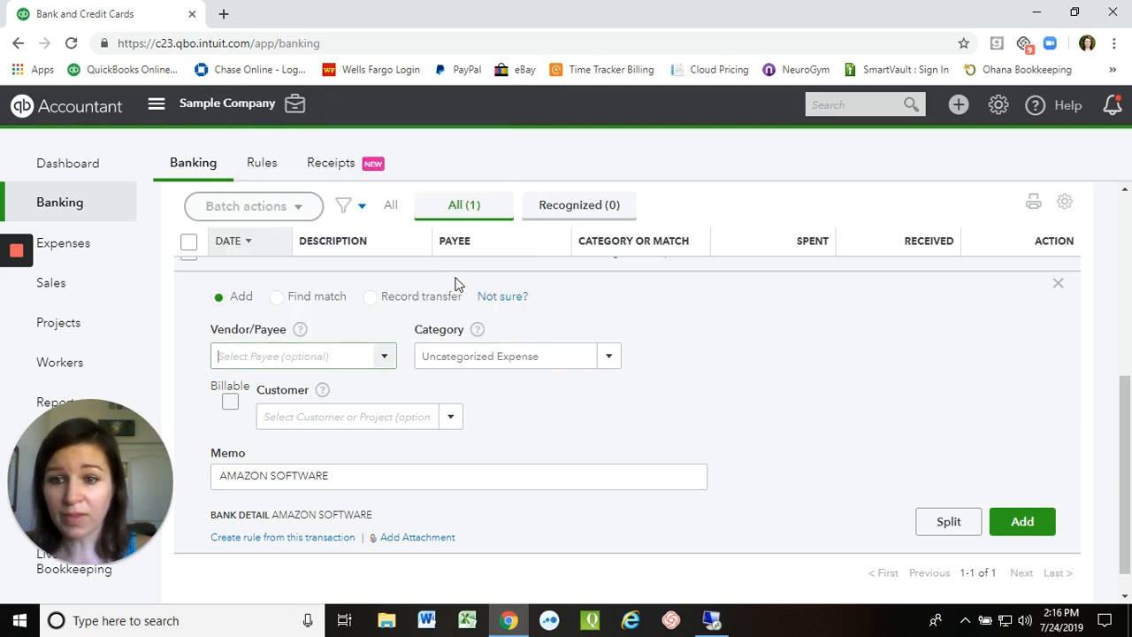
- Search the category list of the Amazon transaction for an existing office or software account
click(585, 356)
text(offi)
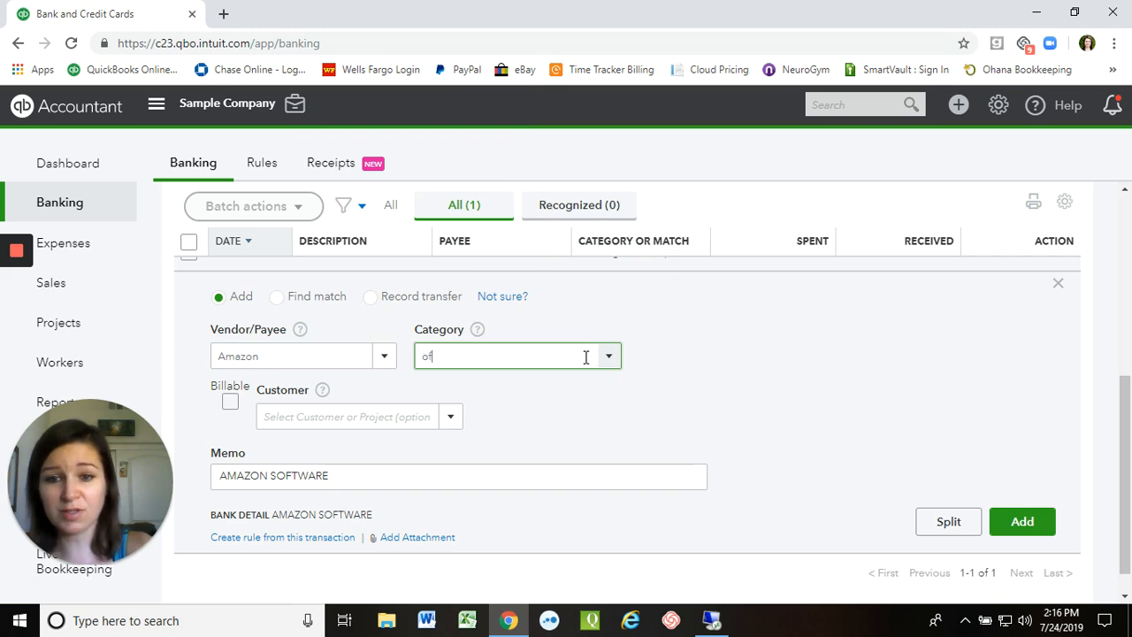
key(BackSpace)
key(BackSpace)
key(BackSpace)
key(BackSpace)
key(BackSpace)
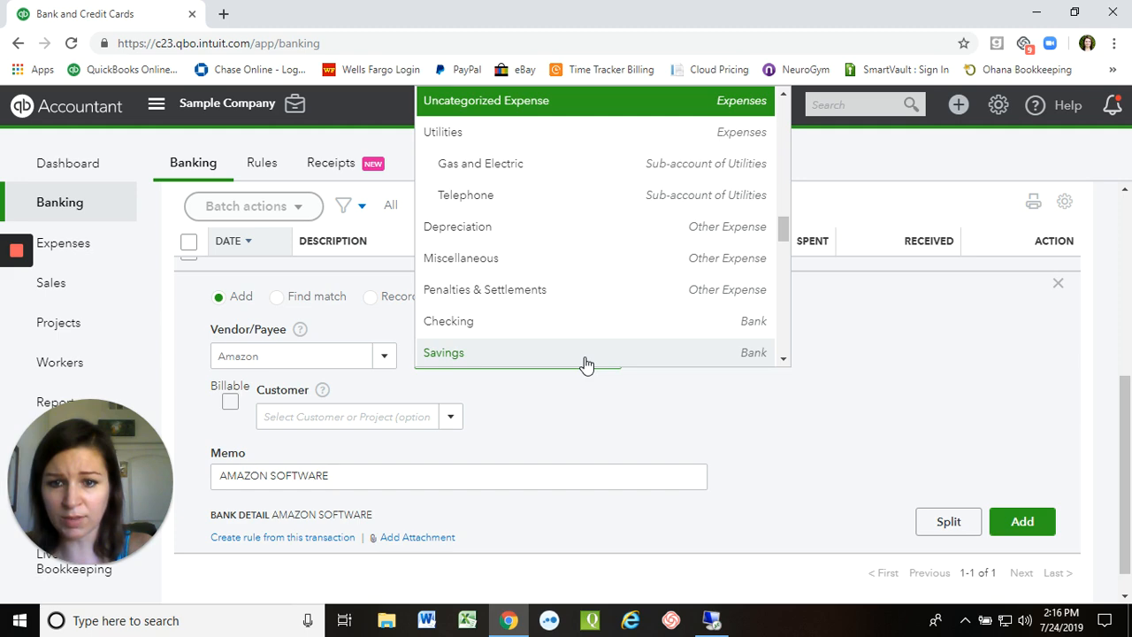
text(so)
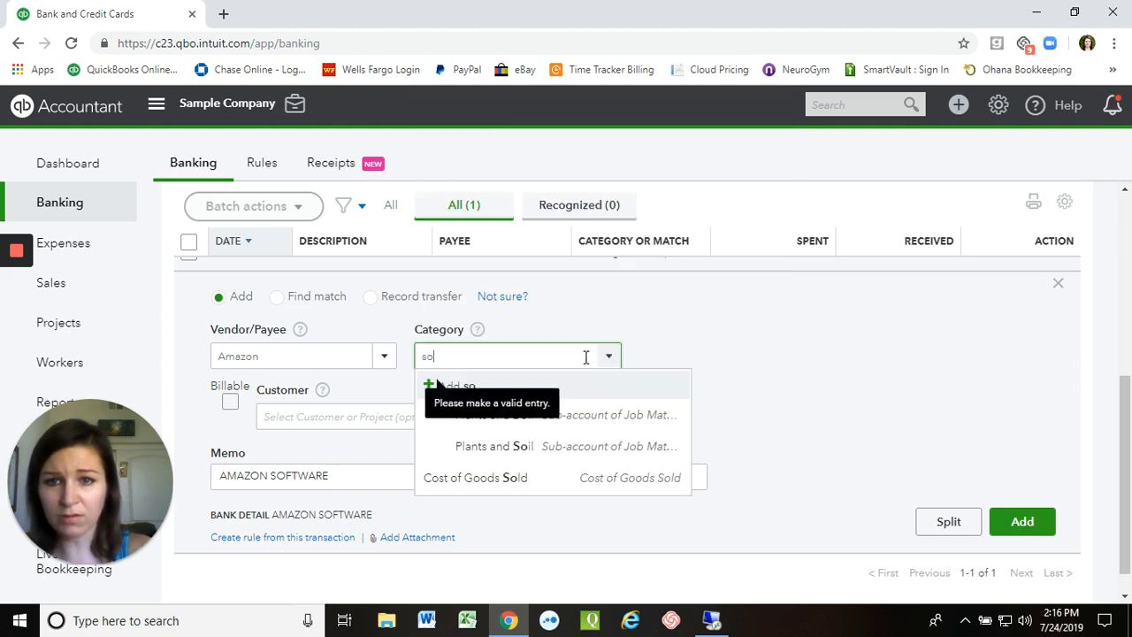
text(ft)
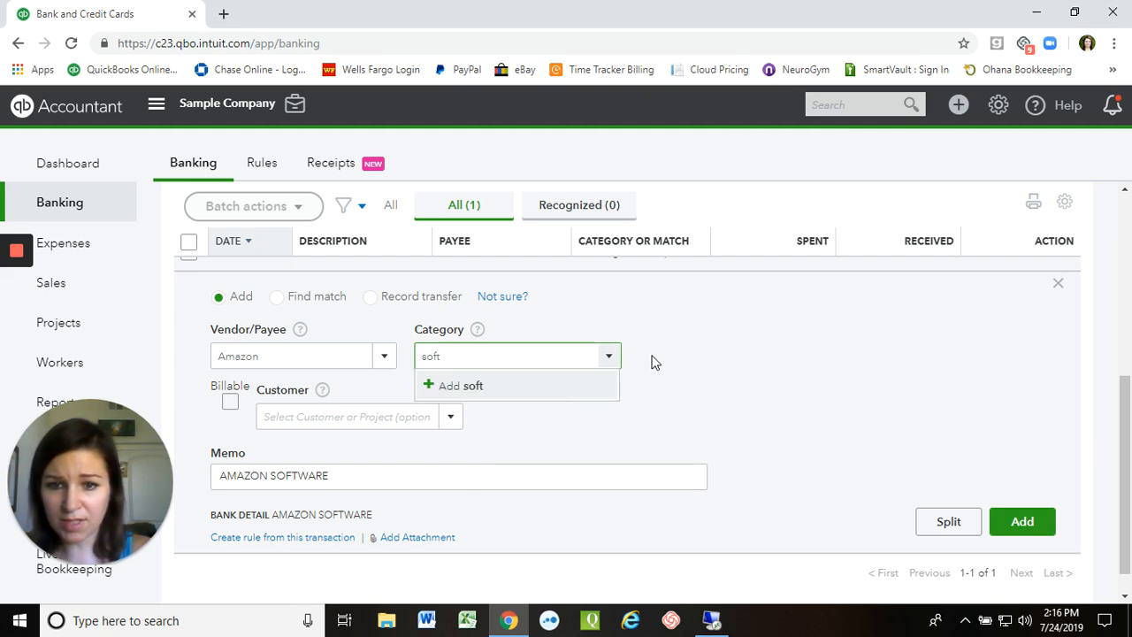
- Start a new category account named Office Supplies and Software for the Amazon transaction
drag(480, 357, 409, 348)
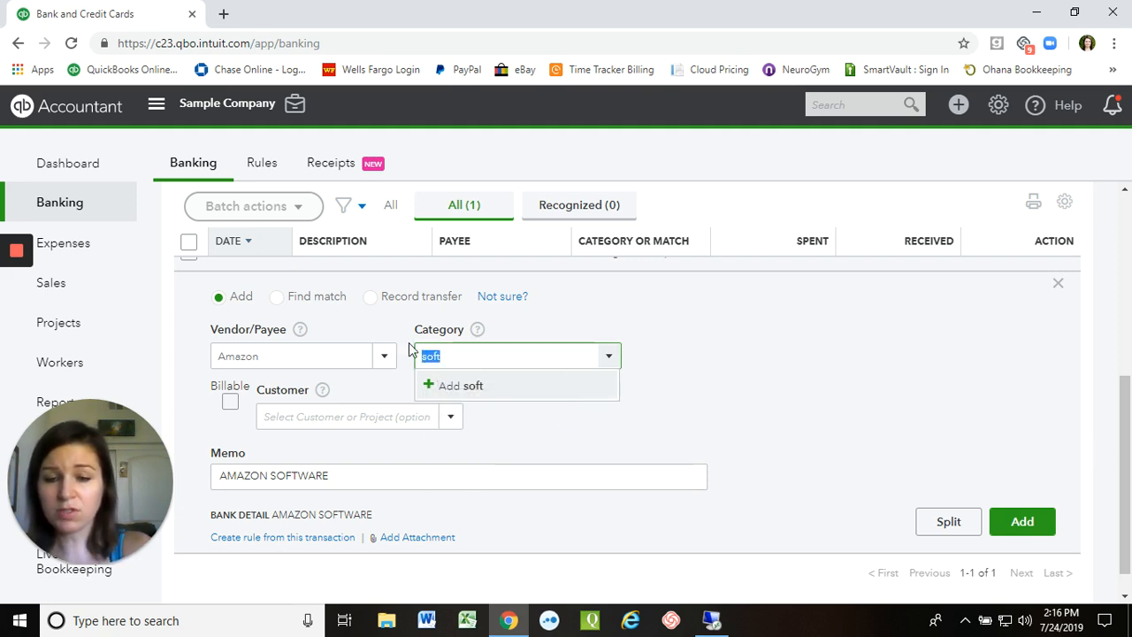
text(Office Suppli)
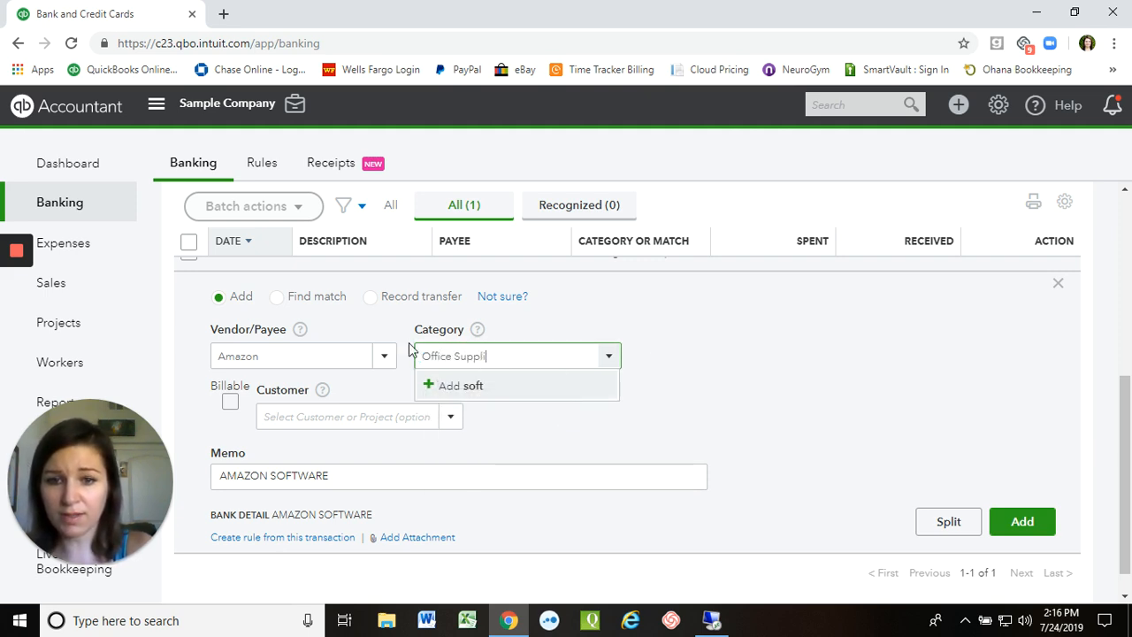
text(es and Sot)
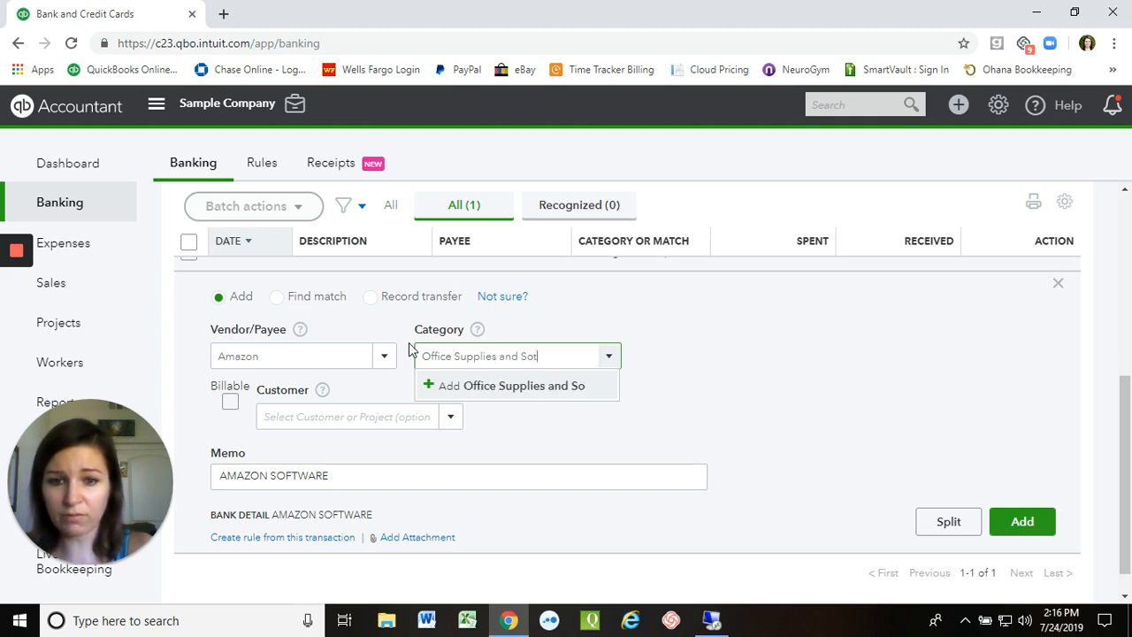
key(BackSpace)
text(ftware)
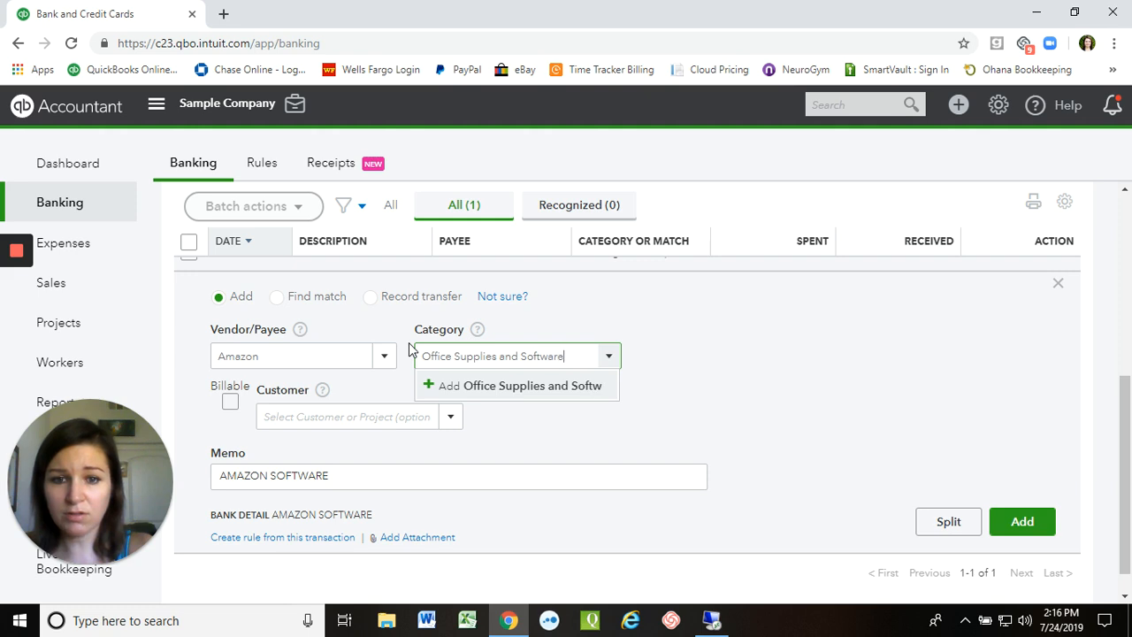
click(520, 387)
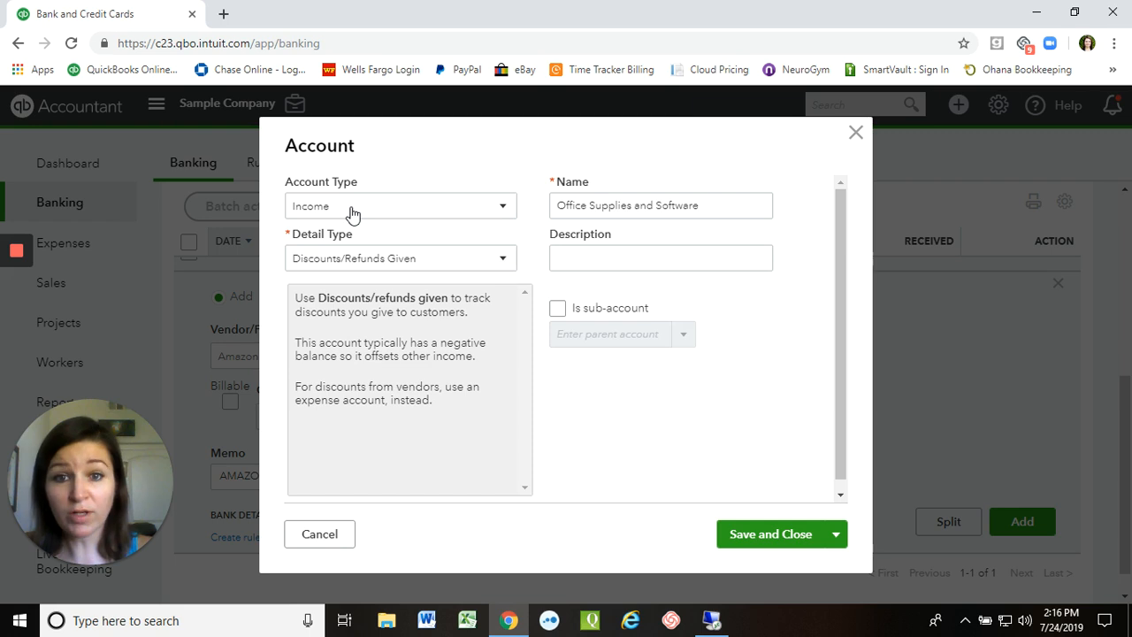
- Set the new account's type to Expenses and its detail type to Supplies & Materials
click(371, 213)
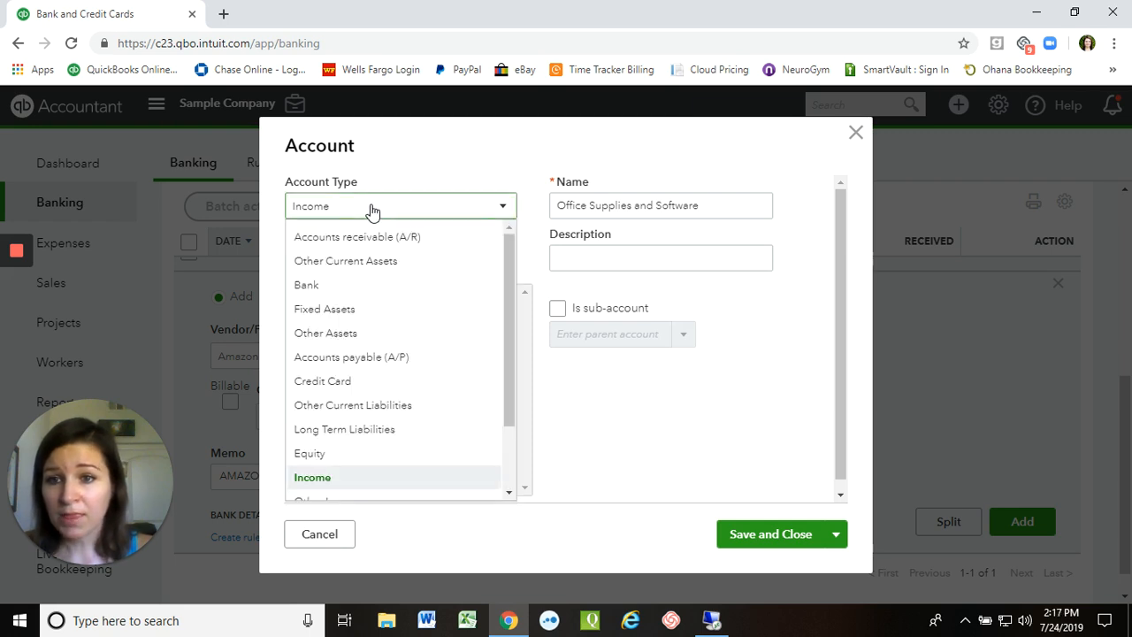
scroll(351, 299, down, 2)
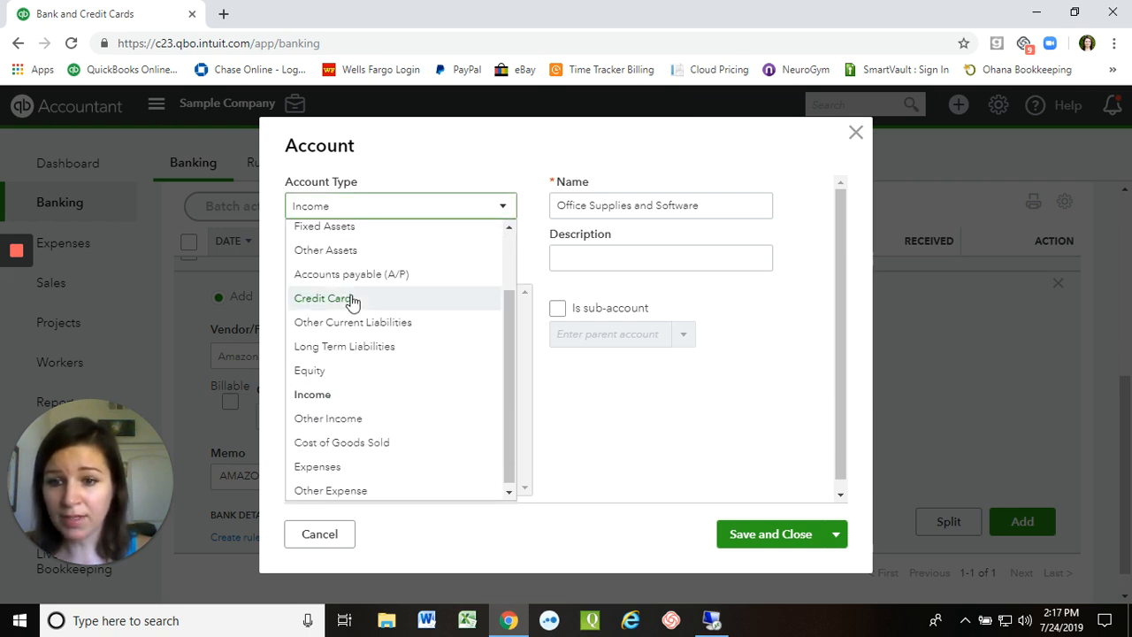
click(346, 463)
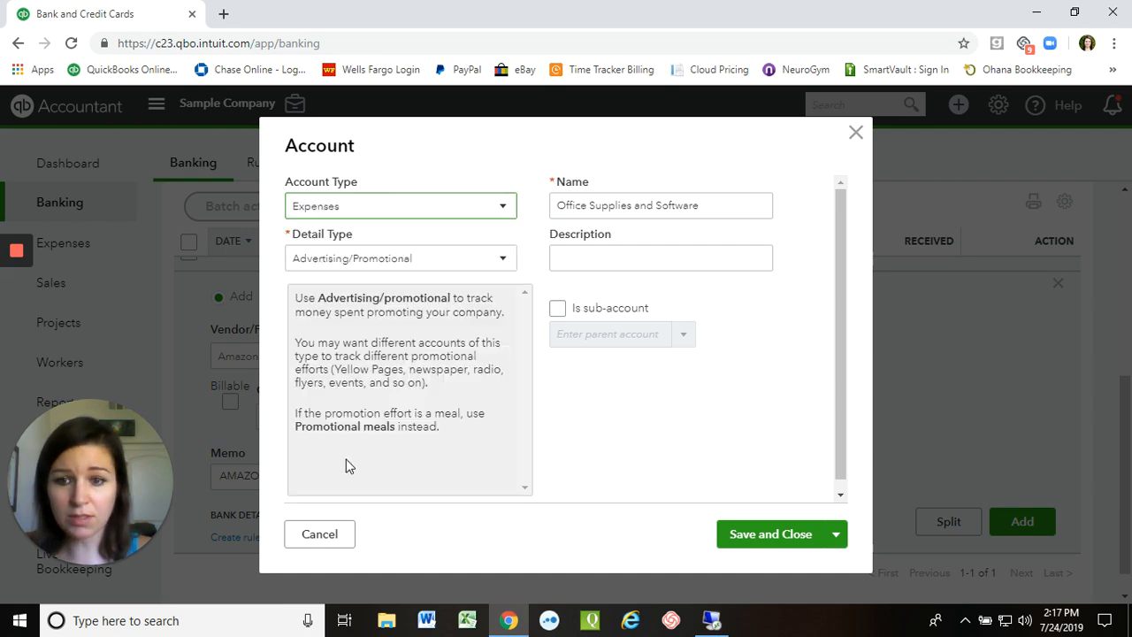
click(404, 261)
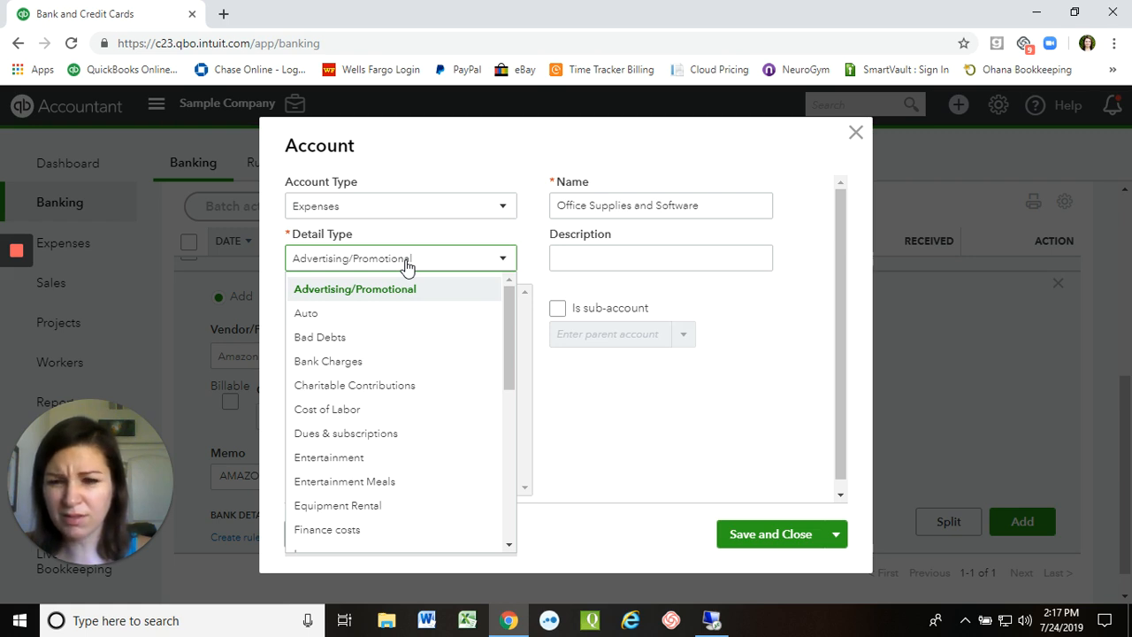
scroll(409, 363, down, 1)
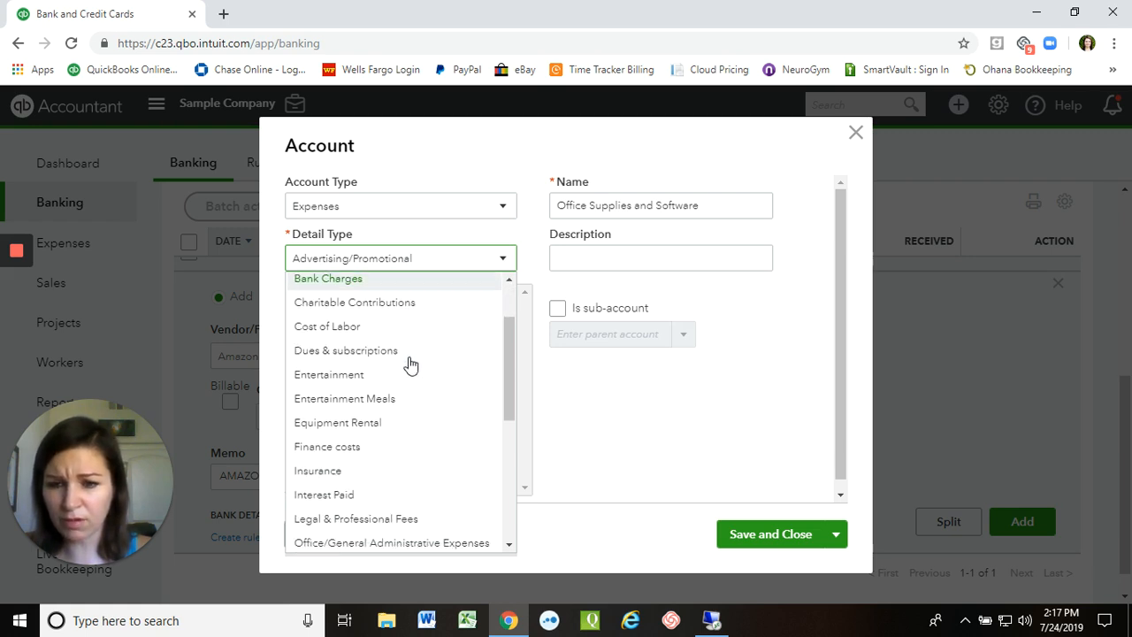
scroll(409, 364, down, 1)
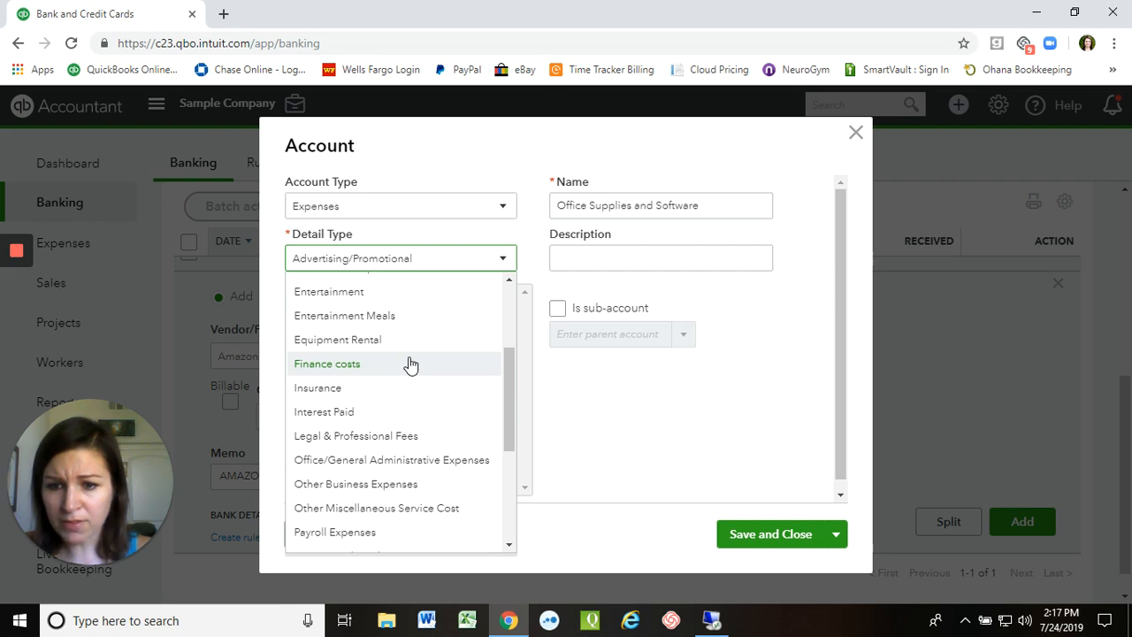
scroll(409, 365, down, 1)
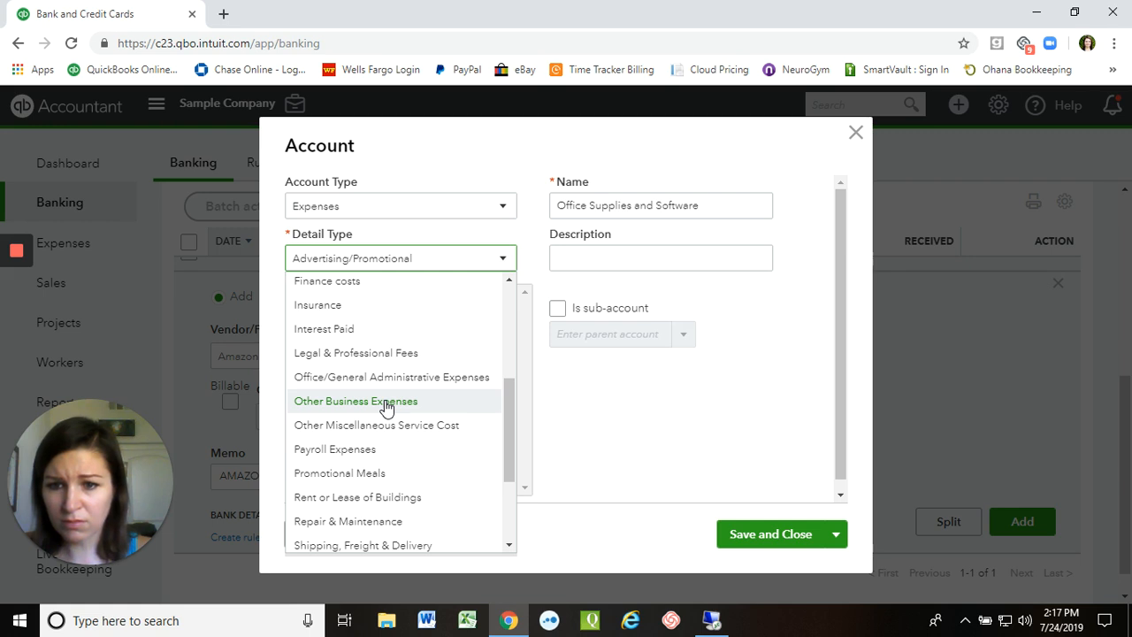
scroll(386, 407, down, 1)
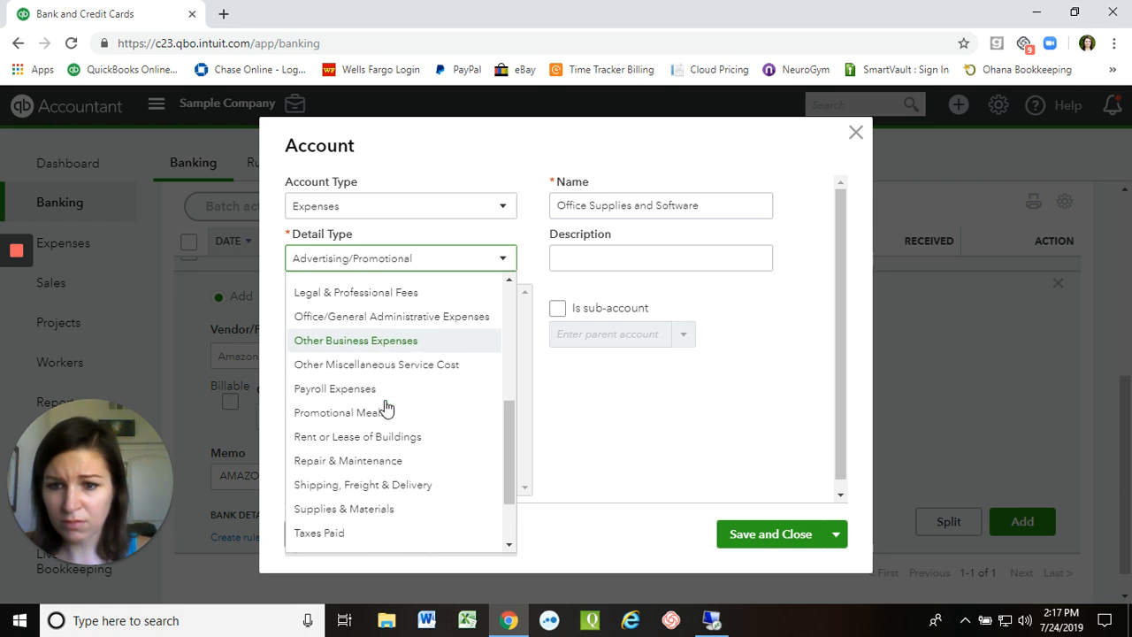
click(377, 488)
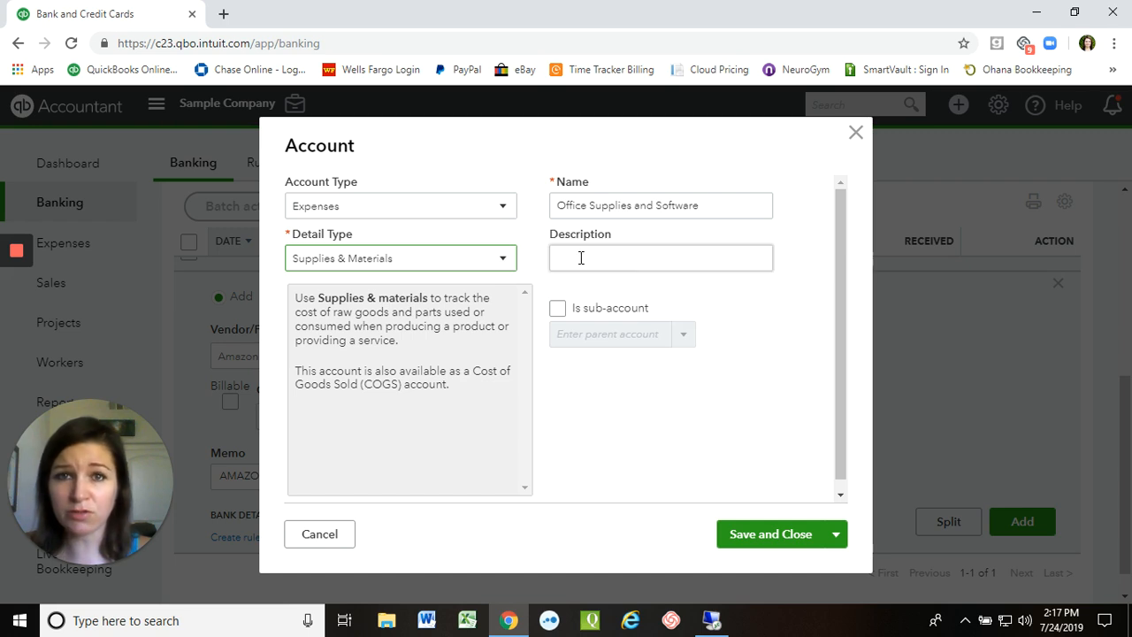
click(558, 310)
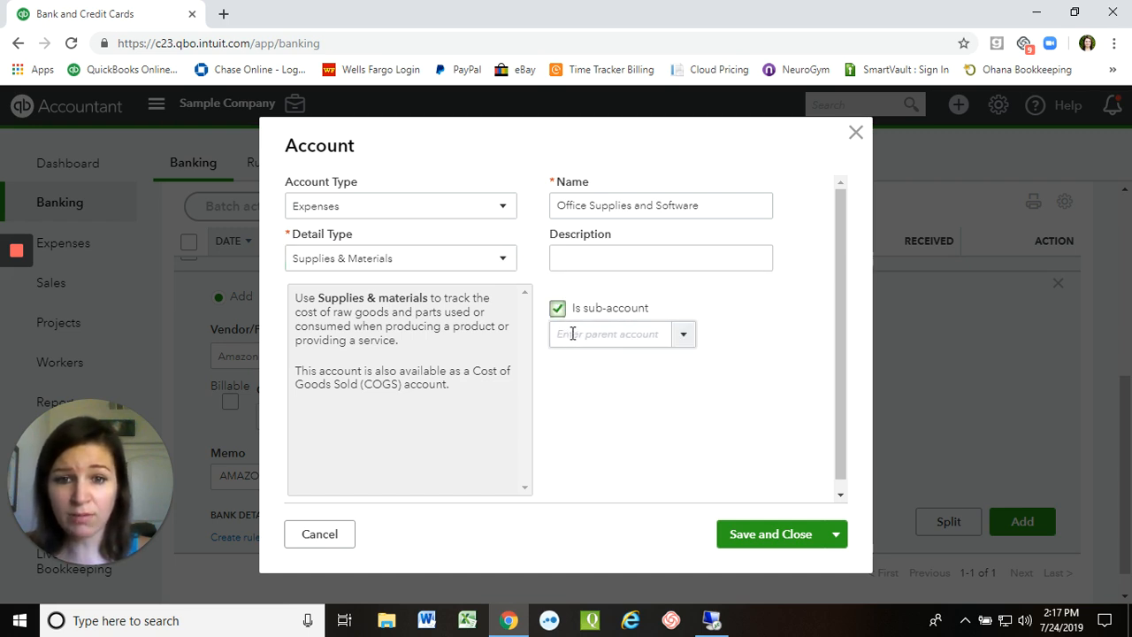
click(683, 338)
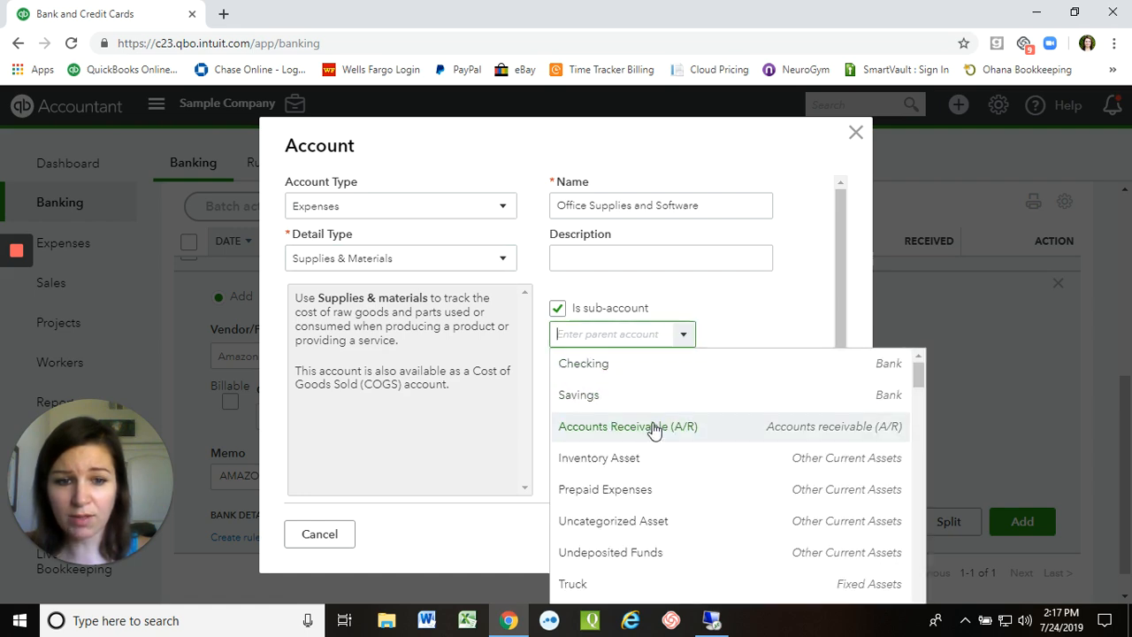
scroll(652, 432, down, 5)
scroll(653, 432, down, 1)
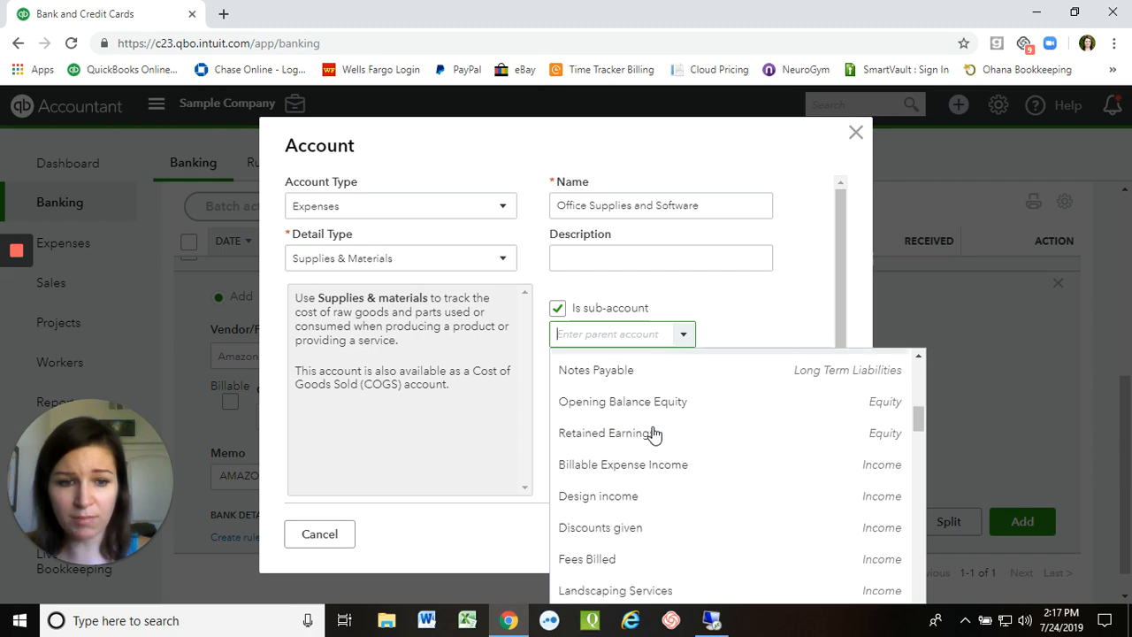
scroll(653, 432, up, 3)
scroll(655, 434, down, 4)
scroll(653, 433, down, 8)
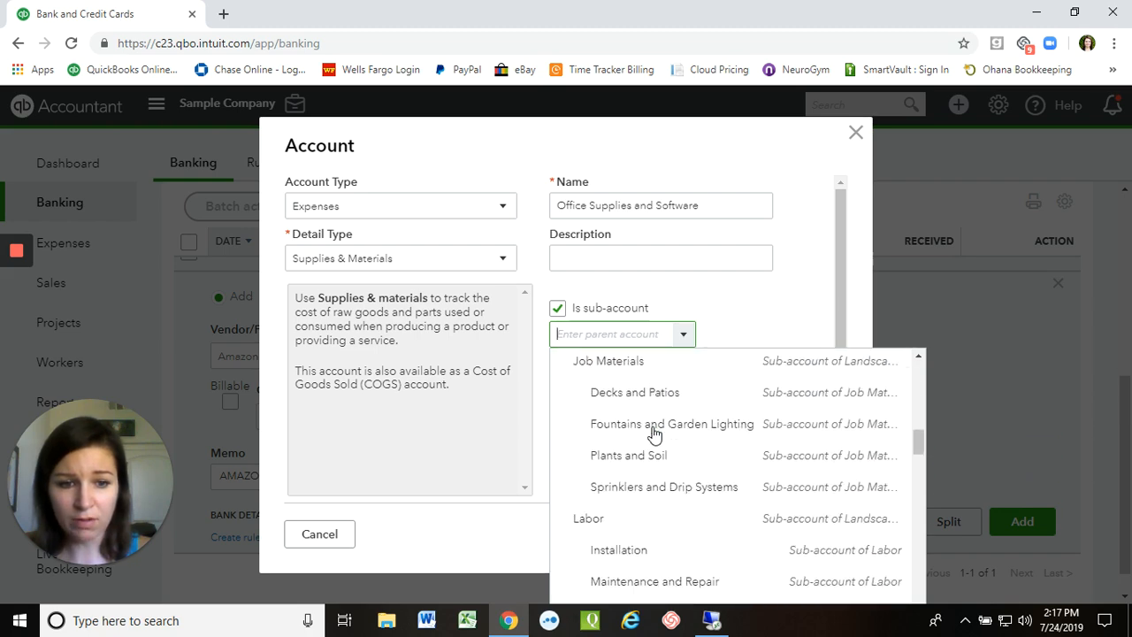
scroll(652, 434, down, 3)
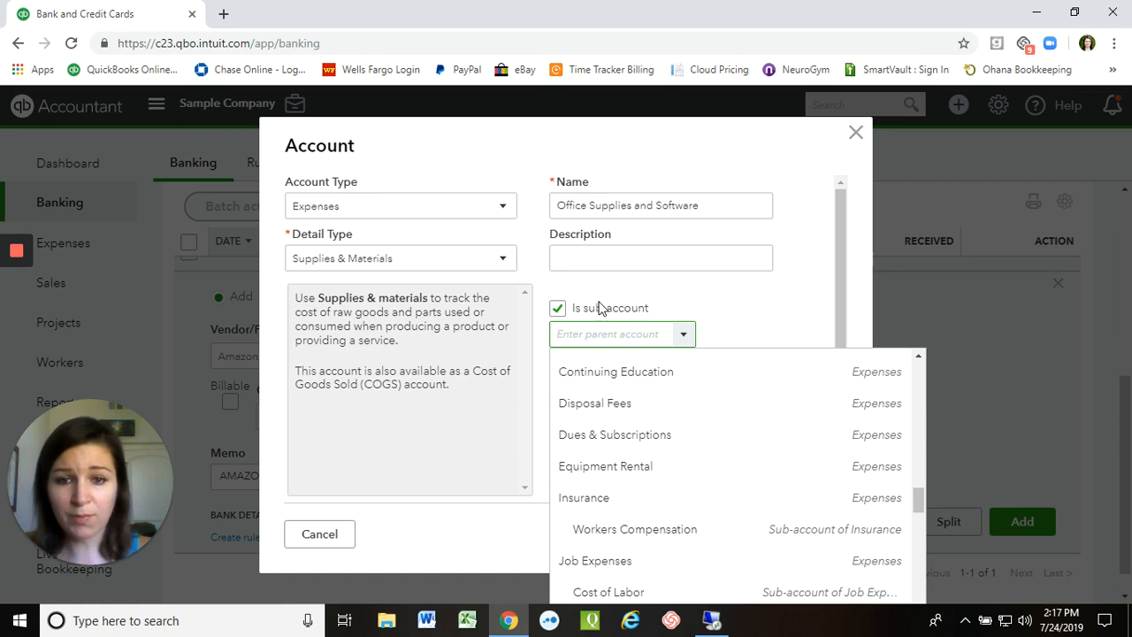
click(558, 309)
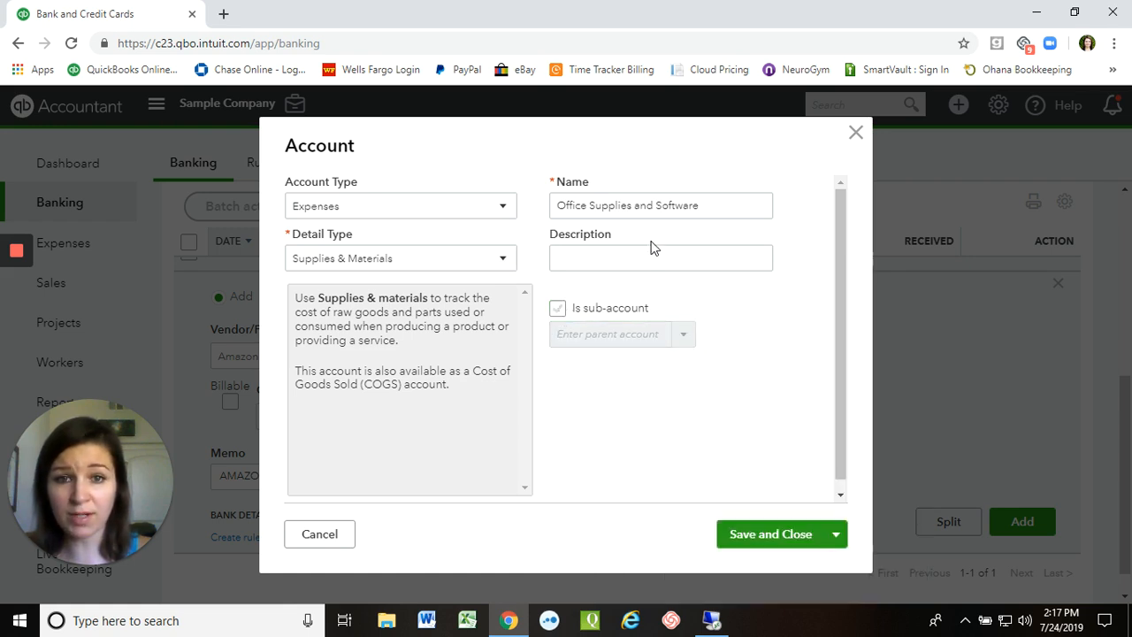
- Save the Office Supplies and Software account and add the Amazon transaction to the books under it
click(771, 535)
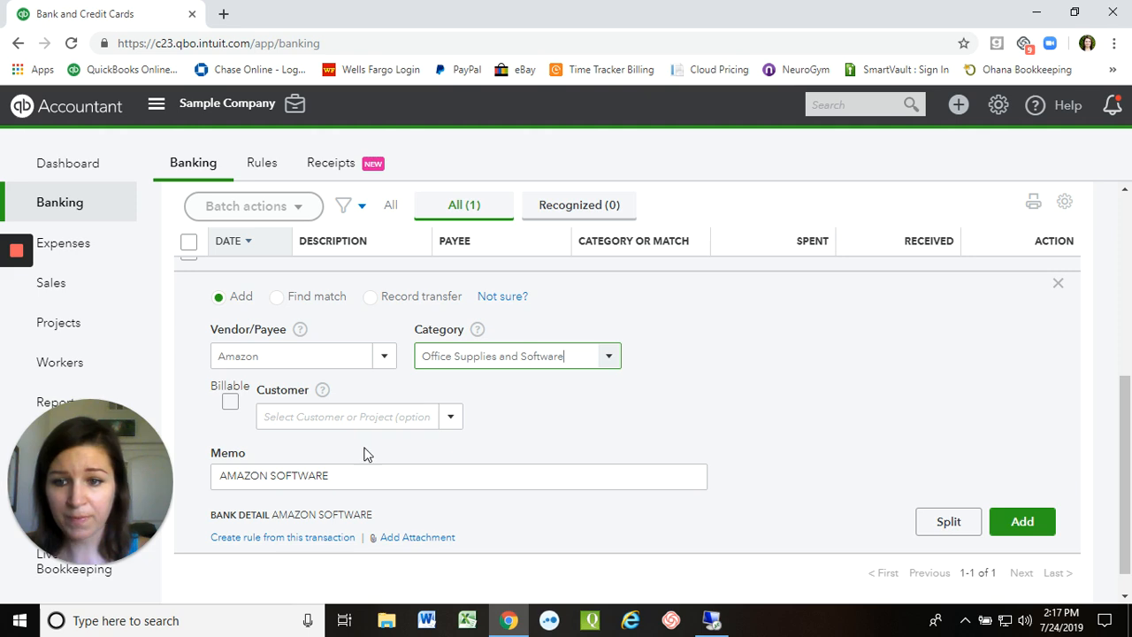
click(1022, 523)
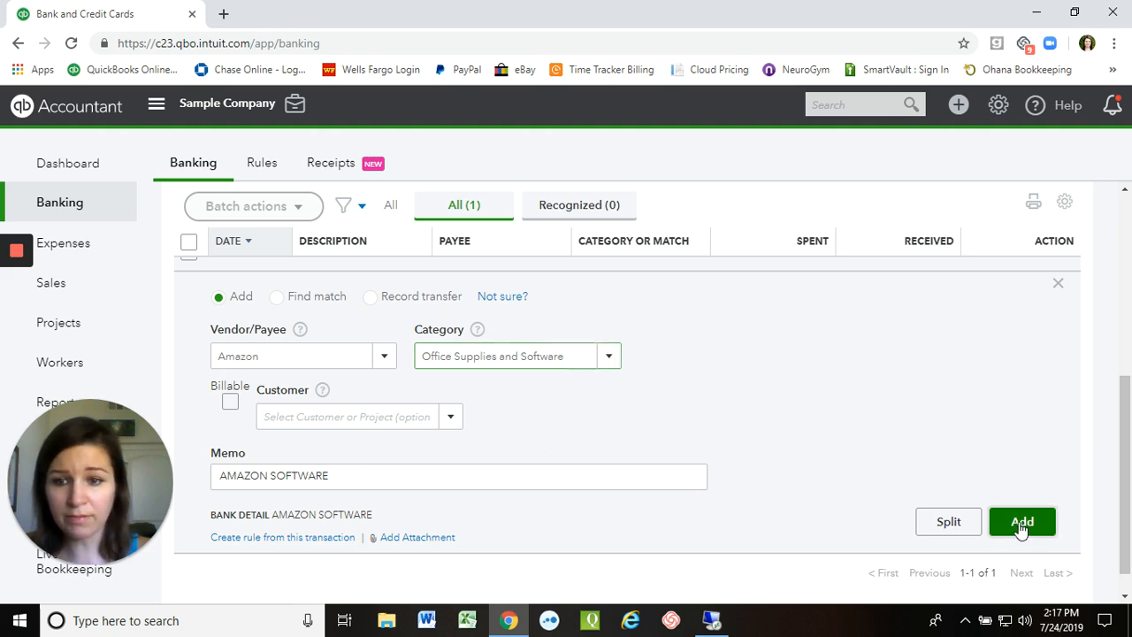